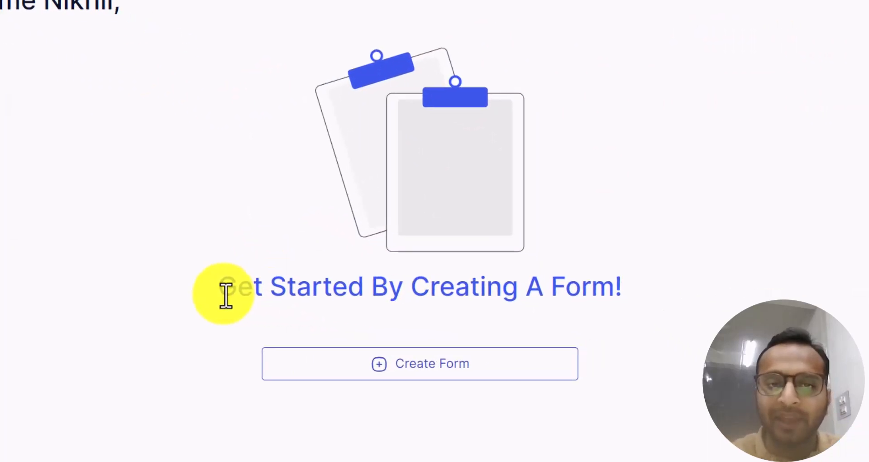
# - Open the options for creating a form and choose to start from scratch
pyautogui.moveTo(226, 295); pyautogui.dragTo(637, 297)
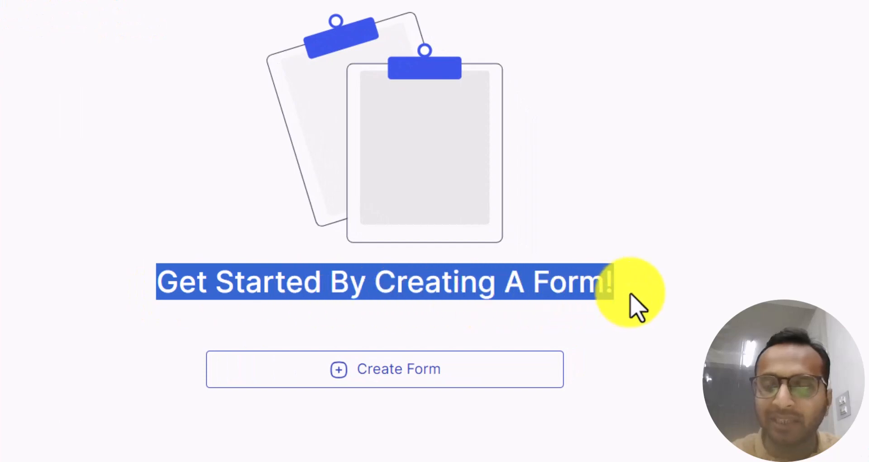
pyautogui.click(631, 295)
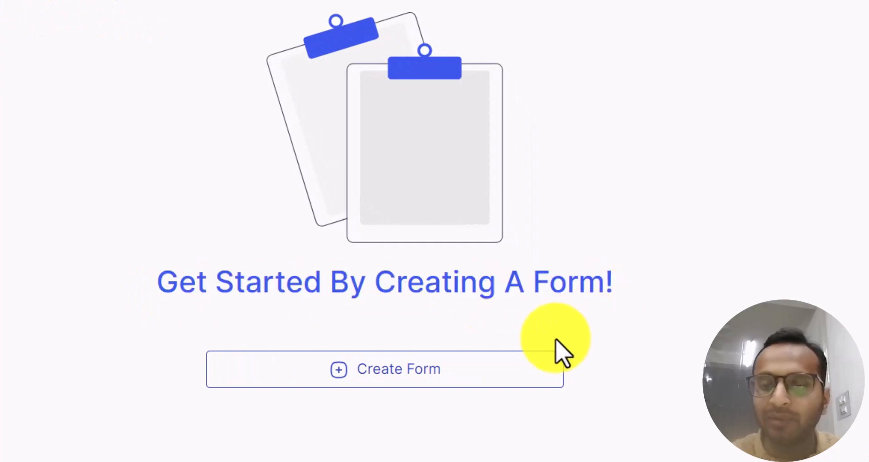
pyautogui.click(434, 372)
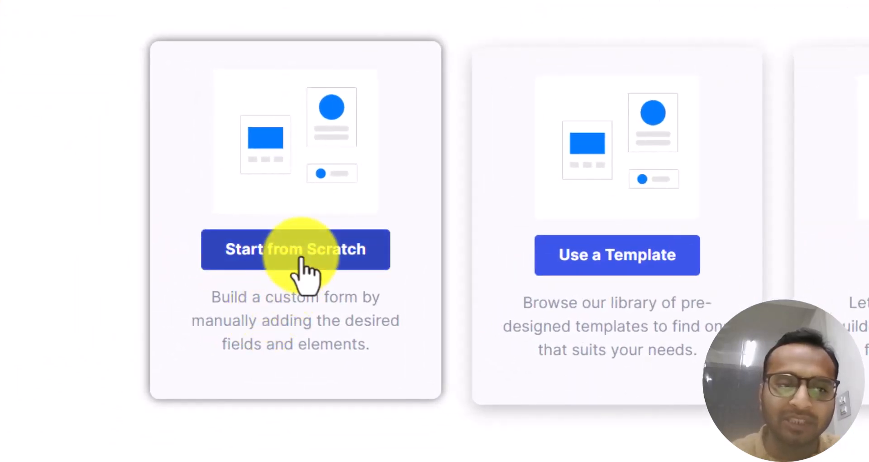
pyautogui.click(301, 260)
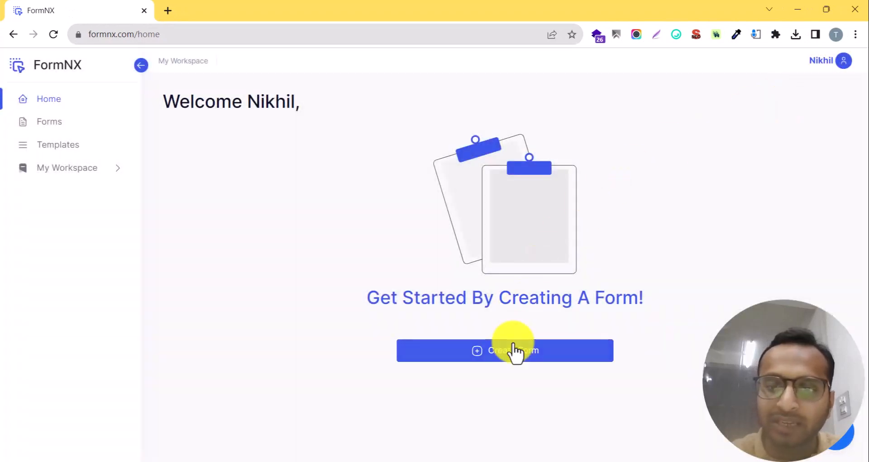
# - Begin a new form from a template and search the template library for "contact"
pyautogui.click(513, 351)
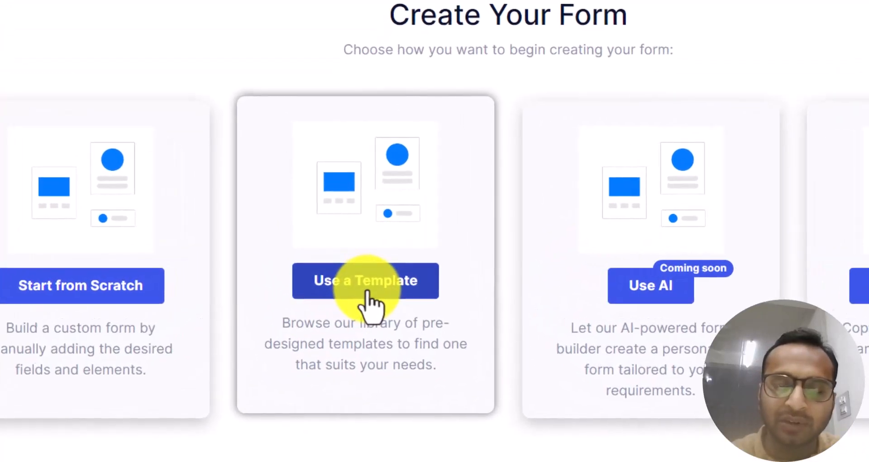
pyautogui.click(355, 277)
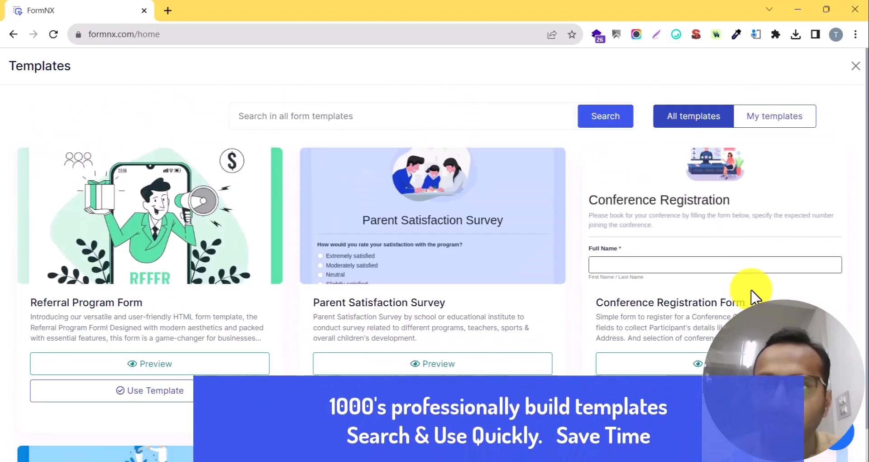
pyautogui.click(366, 124)
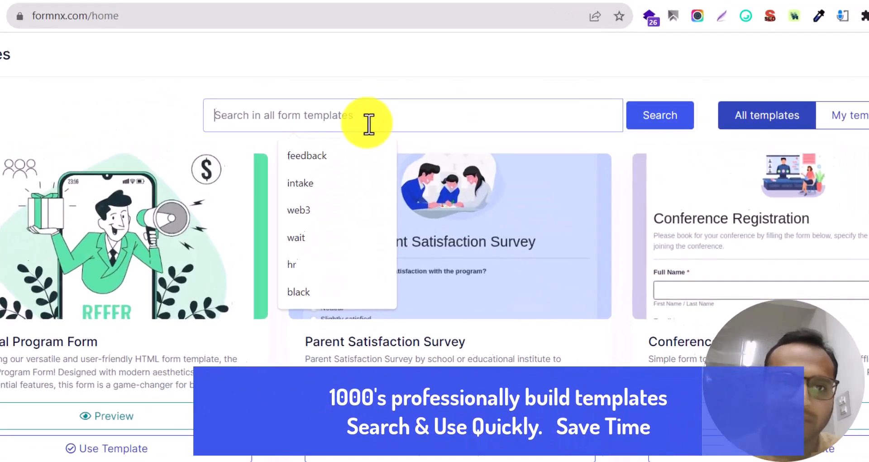
pyautogui.write('contact')
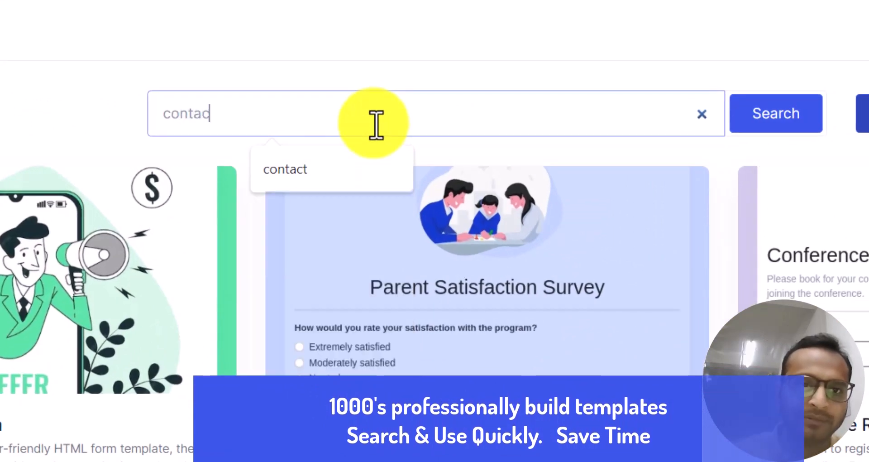
pyautogui.click(775, 128)
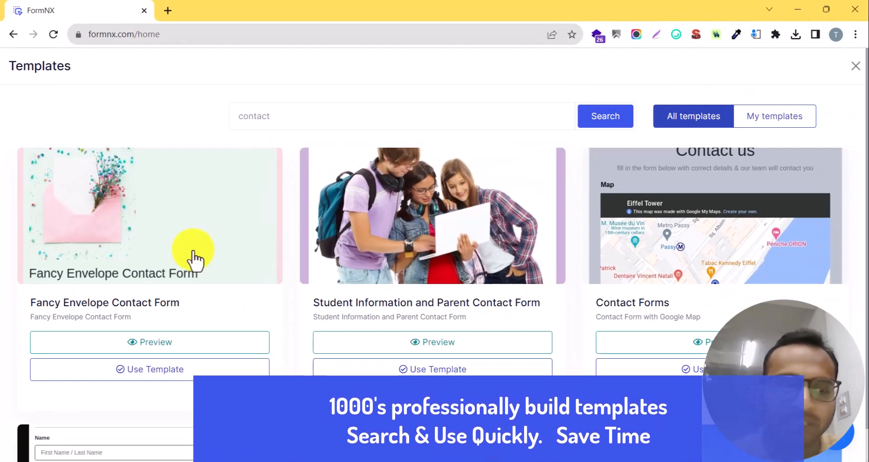
# - Browse the contact form templates, comparing the user's own template collection with the full collection
pyautogui.scroll(-6, 570, 299)
pyautogui.scroll(6, 569, 297)
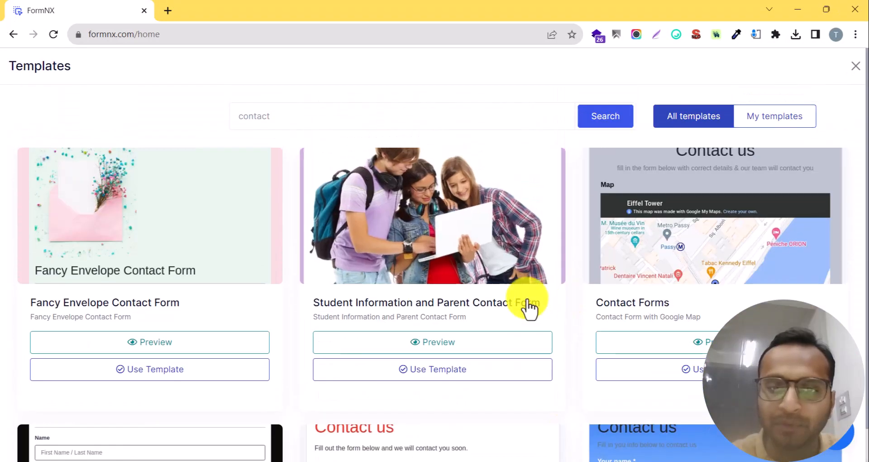
pyautogui.click(446, 353)
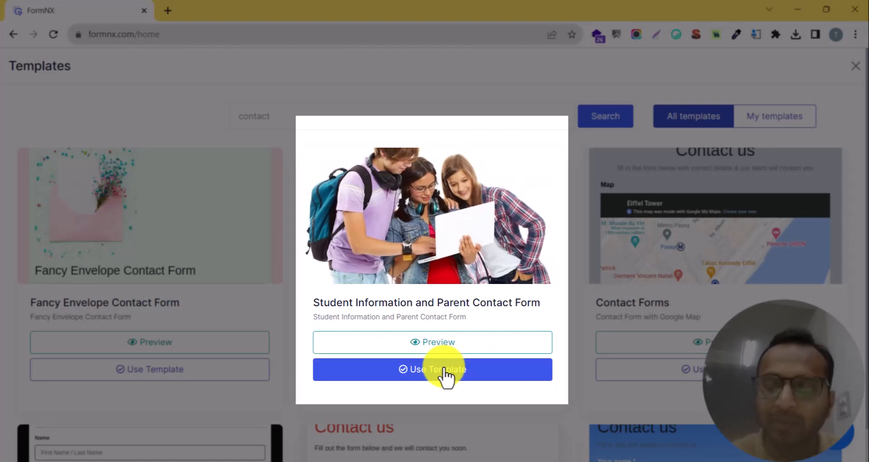
pyautogui.click(702, 133)
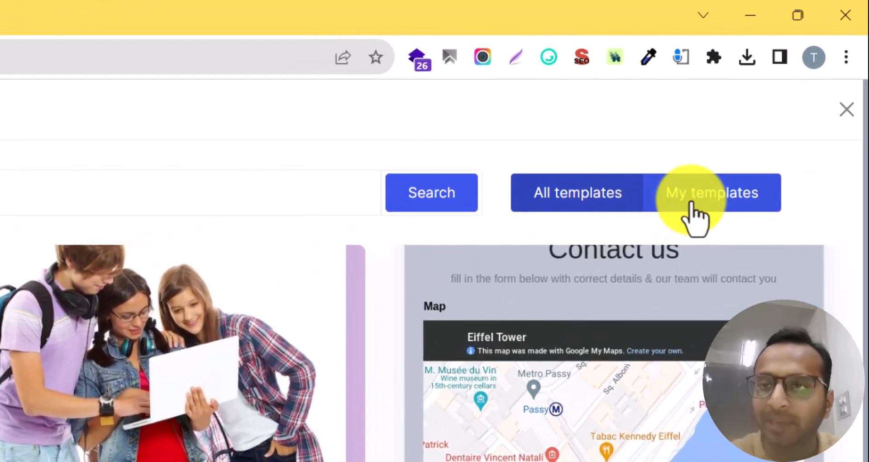
pyautogui.click(692, 204)
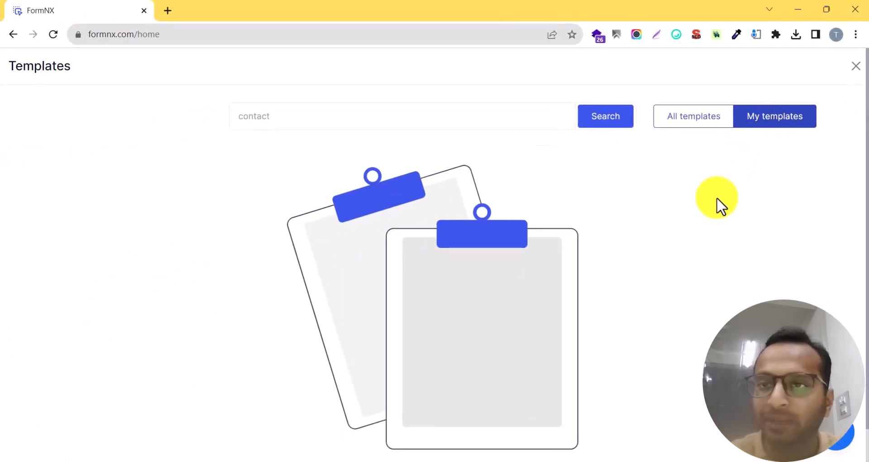
pyautogui.click(706, 130)
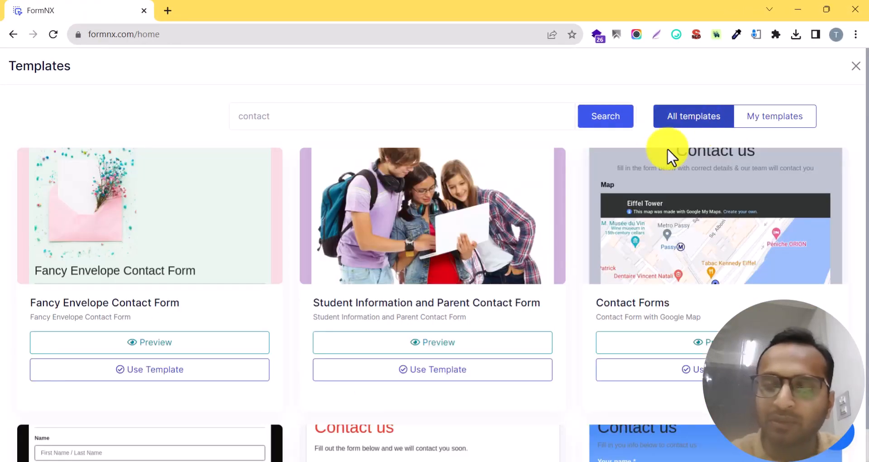
pyautogui.scroll(-5, 571, 233)
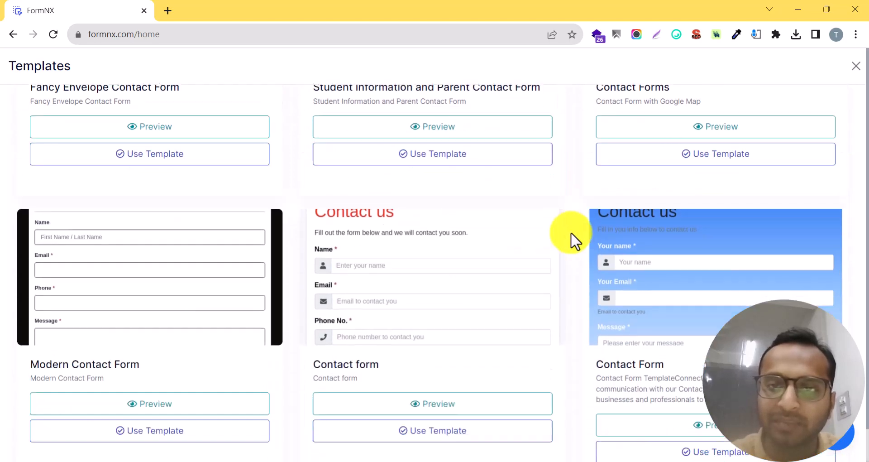
pyautogui.scroll(6, 571, 232)
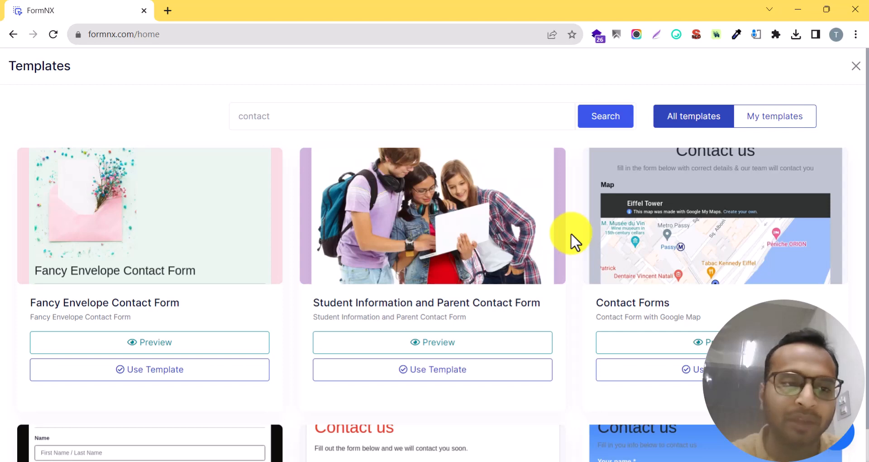
# - Leave the template library and create a form from scratch named "Contact Form", without a description
pyautogui.click(856, 67)
pyautogui.click(502, 355)
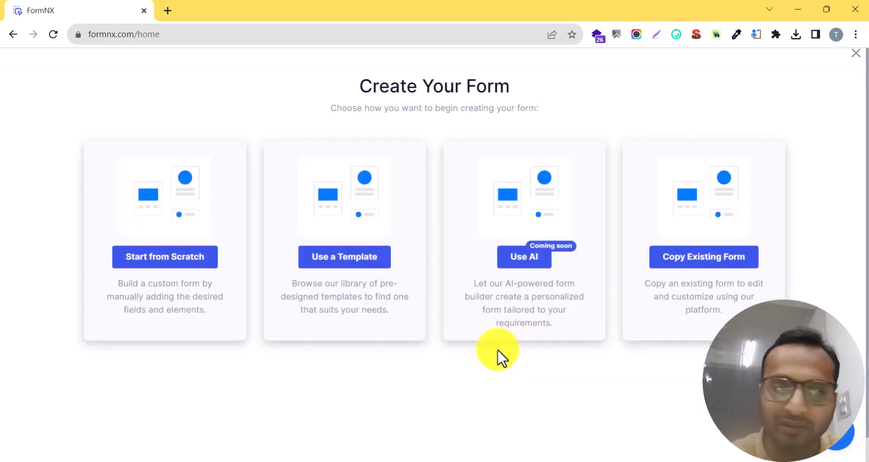
pyautogui.click(190, 274)
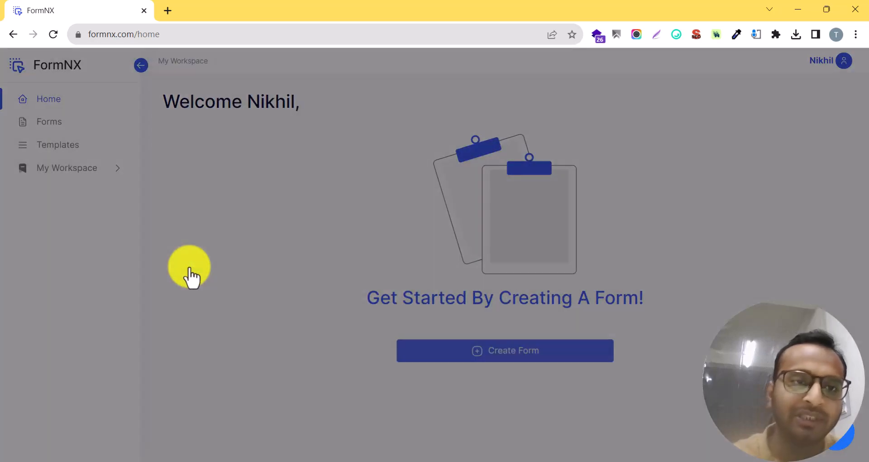
pyautogui.click(237, 122)
pyautogui.write('C')
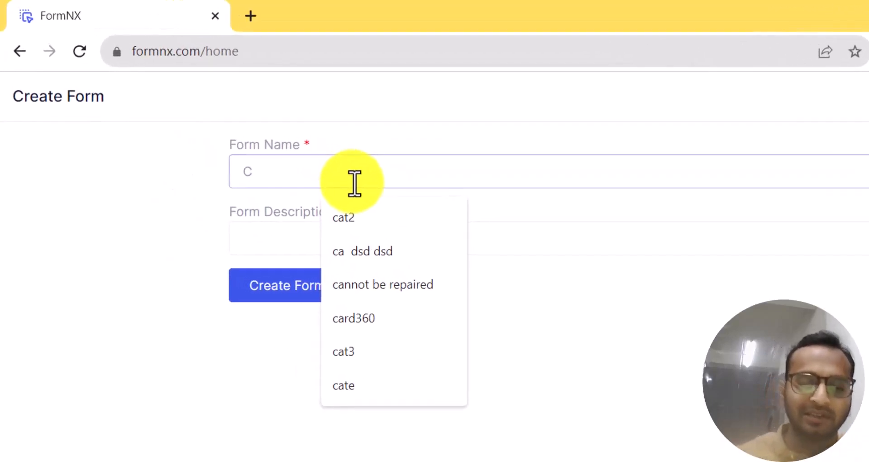
pyautogui.write('ontact Form')
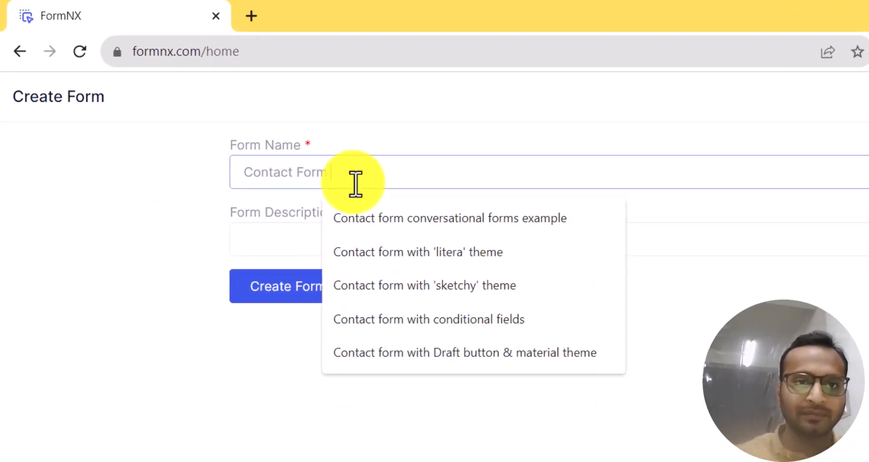
pyautogui.click(336, 240)
pyautogui.click(283, 290)
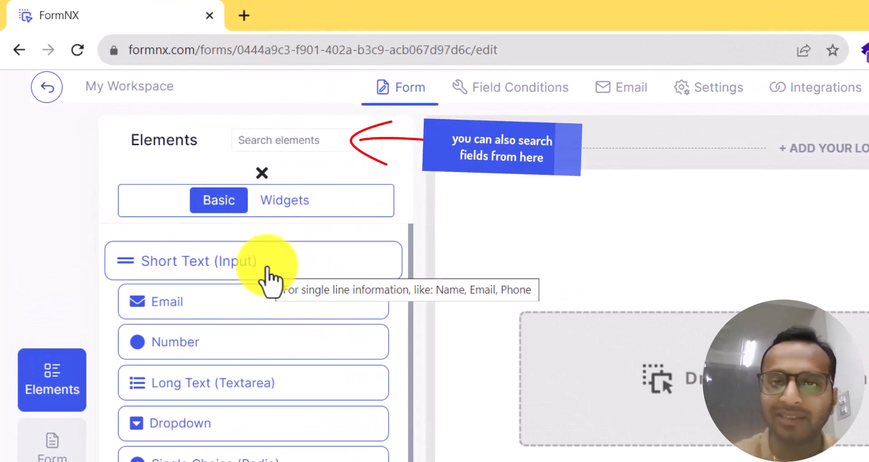
# - Add a Short Text (Input) field to the empty form and label it "Your Name"
pyautogui.moveTo(267, 268); pyautogui.dragTo(538, 273)
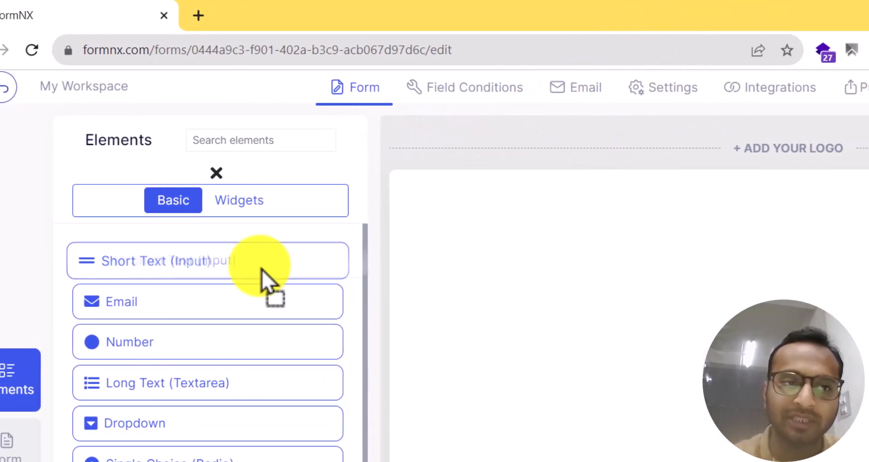
pyautogui.moveTo(216, 271); pyautogui.dragTo(261, 276)
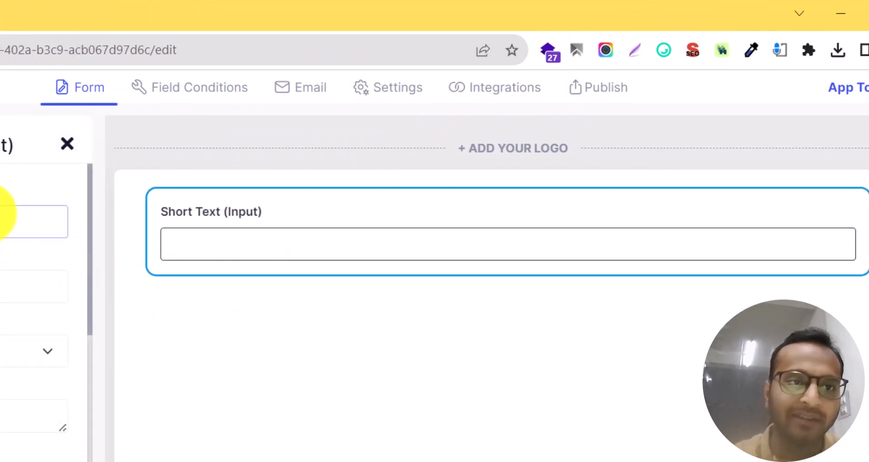
pyautogui.write('Yoru an')
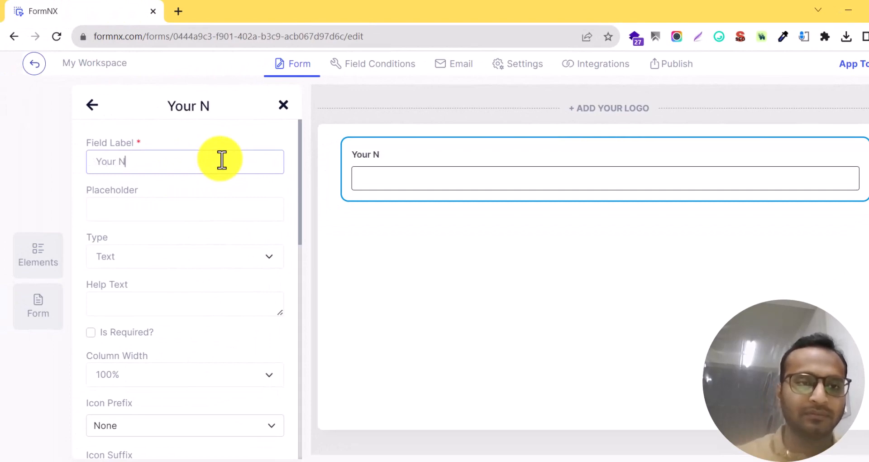
pyautogui.press('Tab')
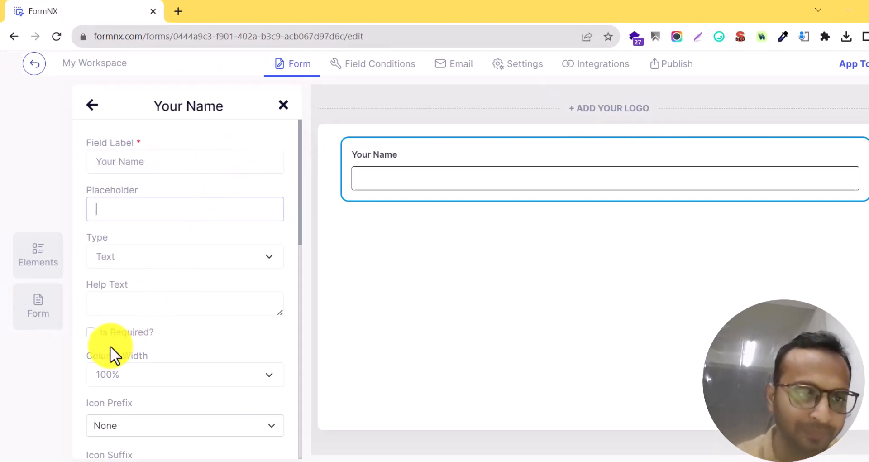
# - Try "Help text" as the help text of the Your Name field and clear it again
pyautogui.scroll(-2, 118, 253)
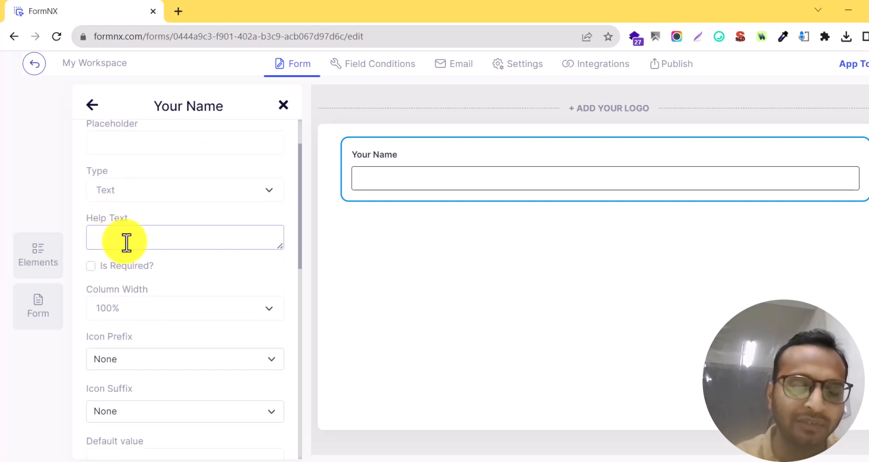
pyautogui.write('Help text')
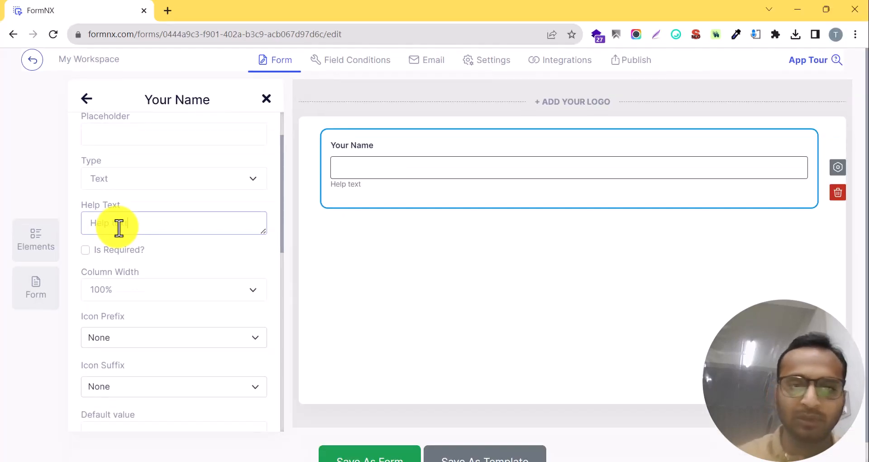
pyautogui.hotkey('ctrl', 'a')
pyautogui.press('BackSpace')
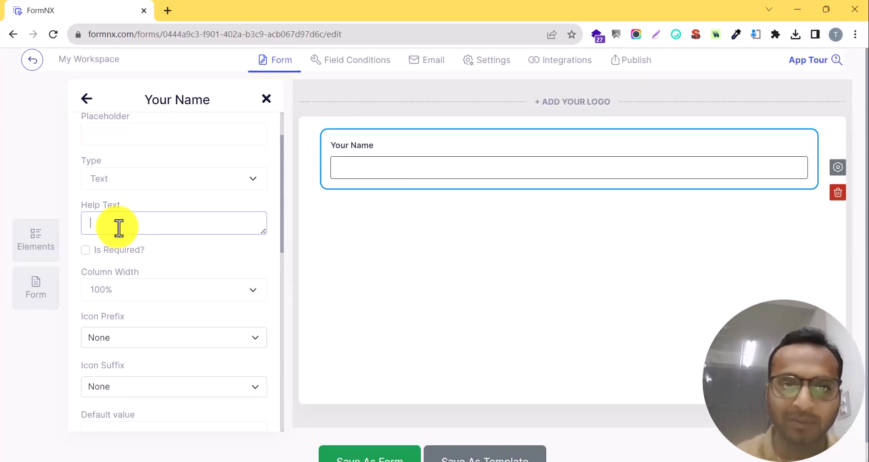
# - Make the Your Name field required and set its icon prefix to user
pyautogui.click(105, 262)
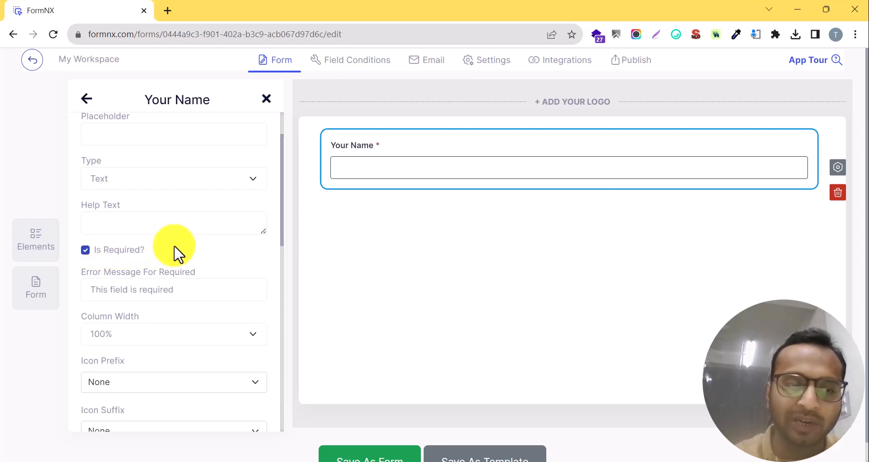
pyautogui.scroll(-1, 180, 255)
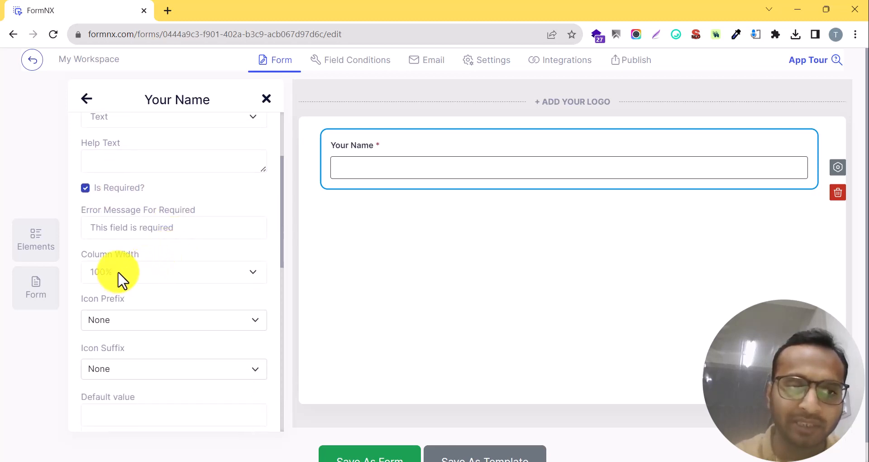
pyautogui.scroll(-2, 136, 274)
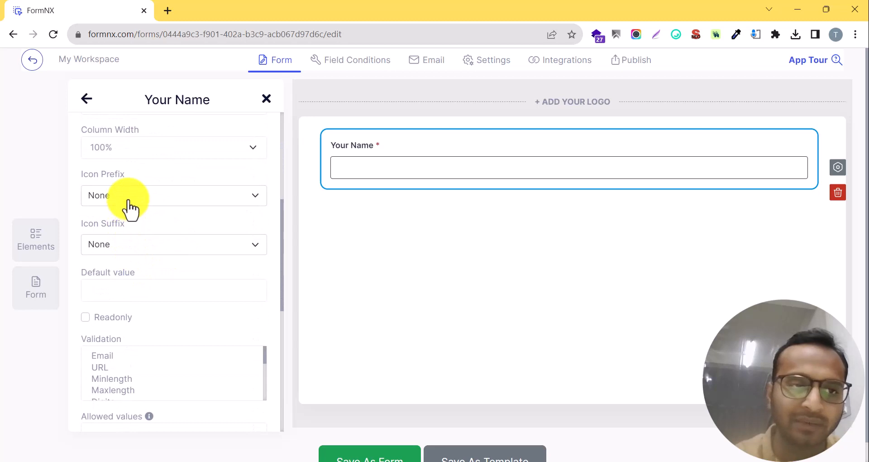
pyautogui.click(130, 201)
pyautogui.write('user')
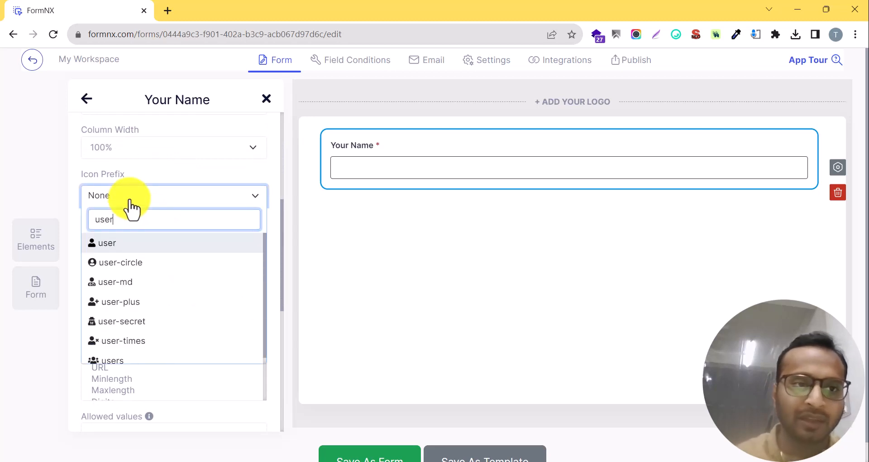
pyautogui.press('Return')
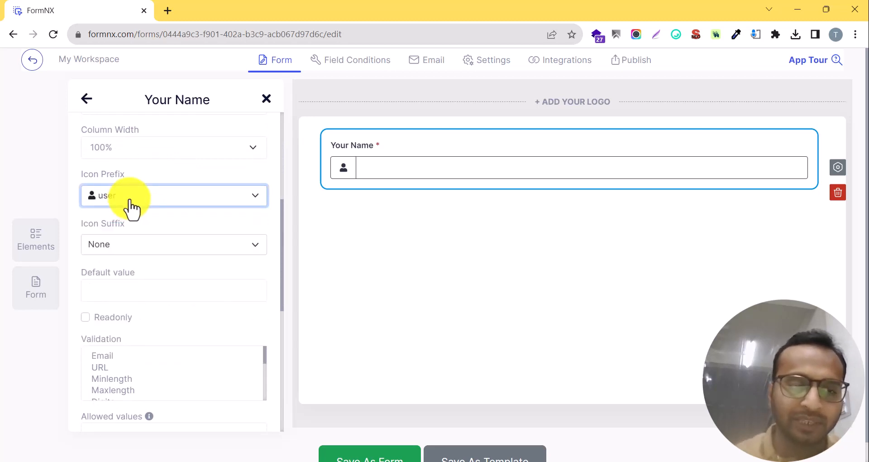
# - Look through the Your Name field's remaining settings, from default value and validation to sizing and field name
pyautogui.scroll(-1, 159, 240)
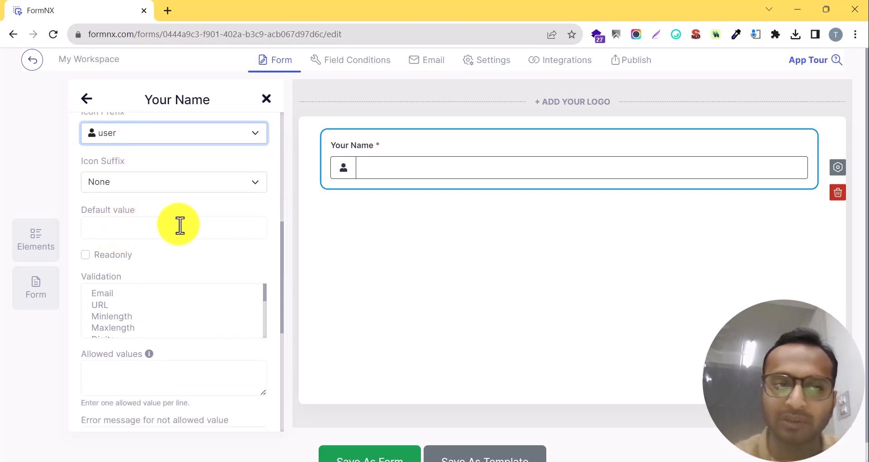
pyautogui.scroll(-2, 226, 244)
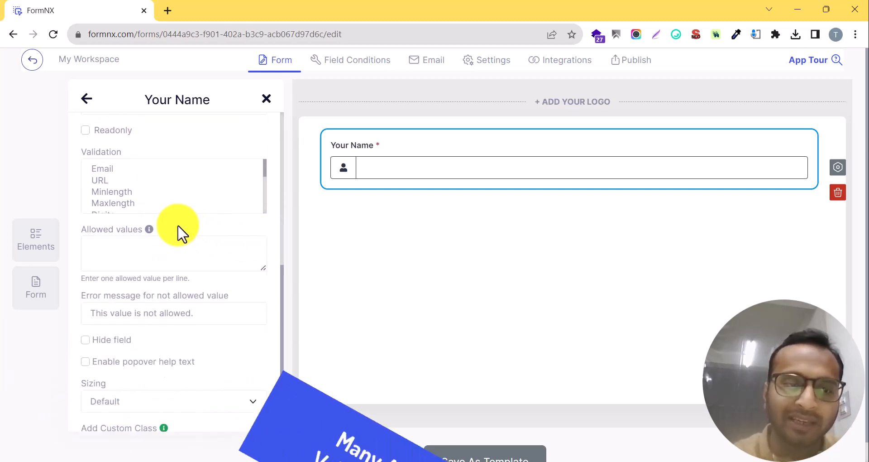
pyautogui.scroll(-2, 245, 240)
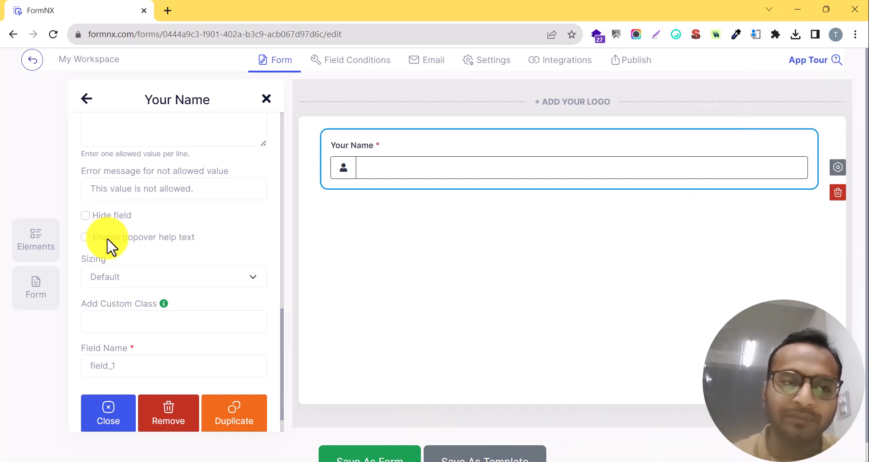
pyautogui.scroll(-1, 167, 247)
pyautogui.scroll(5, 245, 241)
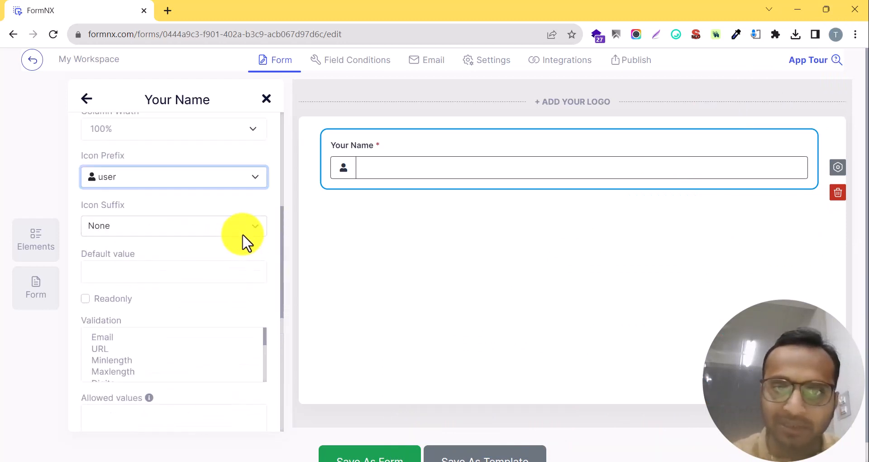
pyautogui.scroll(5, 245, 240)
# - Find the Email element, add it below the Your Name field and label it "Your Email"
pyautogui.click(86, 100)
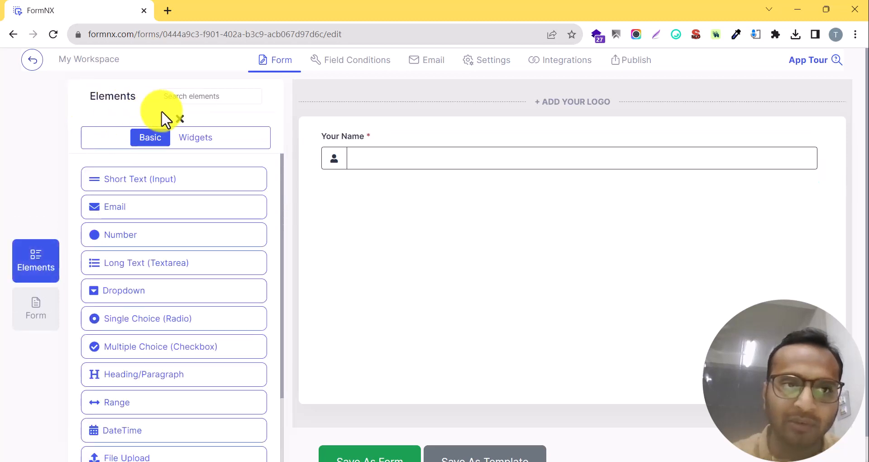
pyautogui.click(209, 96)
pyautogui.write('email')
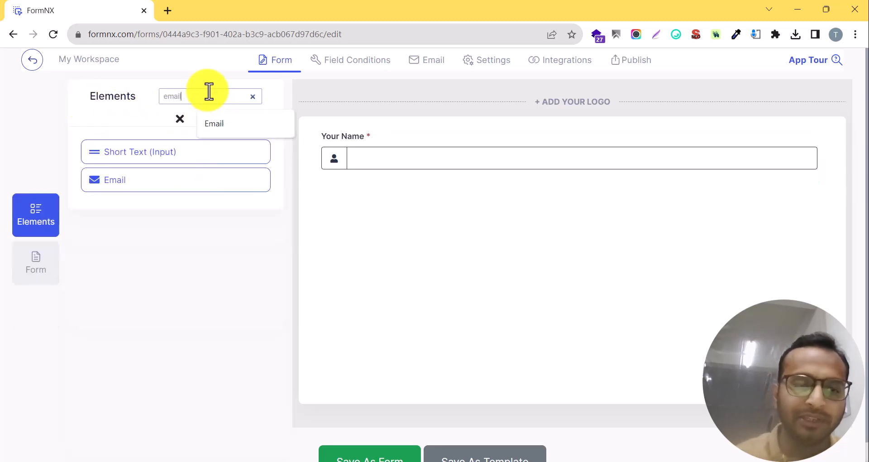
pyautogui.moveTo(171, 184); pyautogui.dragTo(385, 281)
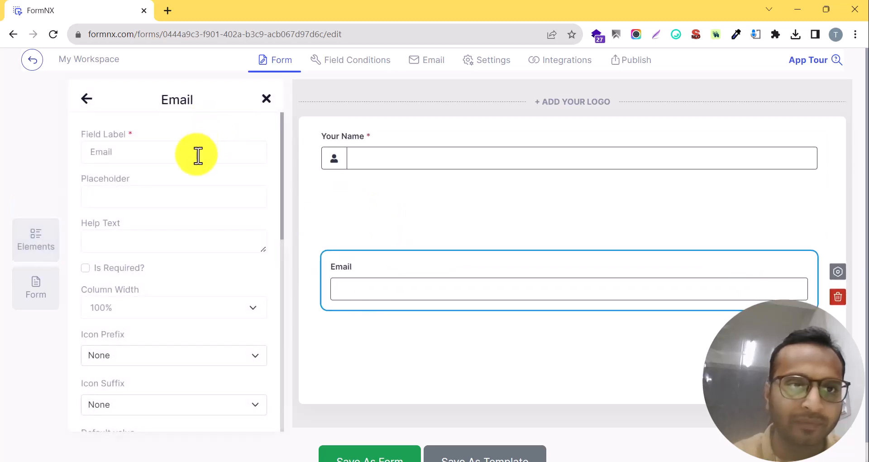
pyautogui.doubleClick(200, 154)
pyautogui.write('Your Email')
pyautogui.press('Tab')
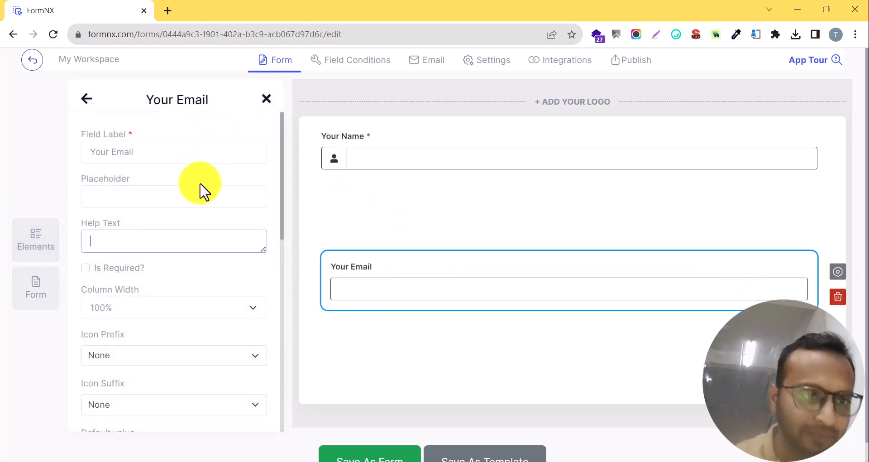
# - Make the Your Email field required, set its icon prefix to envelope and review its remaining settings
pyautogui.click(130, 269)
pyautogui.scroll(-2, 128, 272)
pyautogui.scroll(-1, 132, 277)
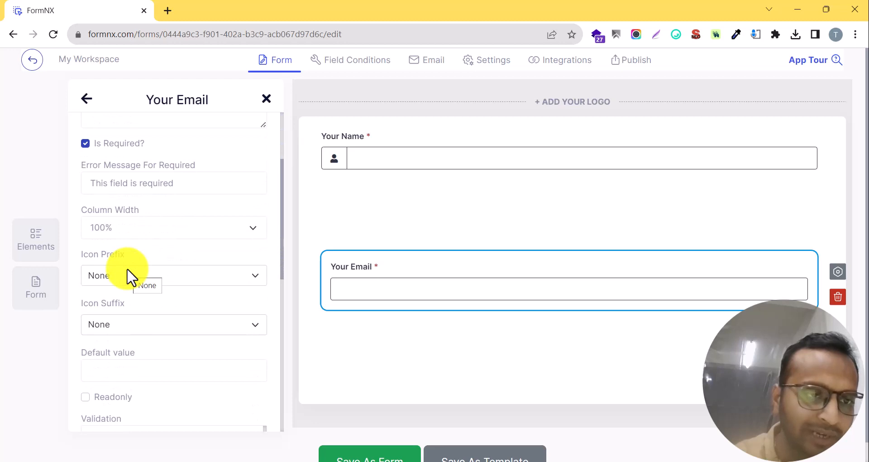
pyautogui.click(127, 276)
pyautogui.write('env')
pyautogui.press('Return')
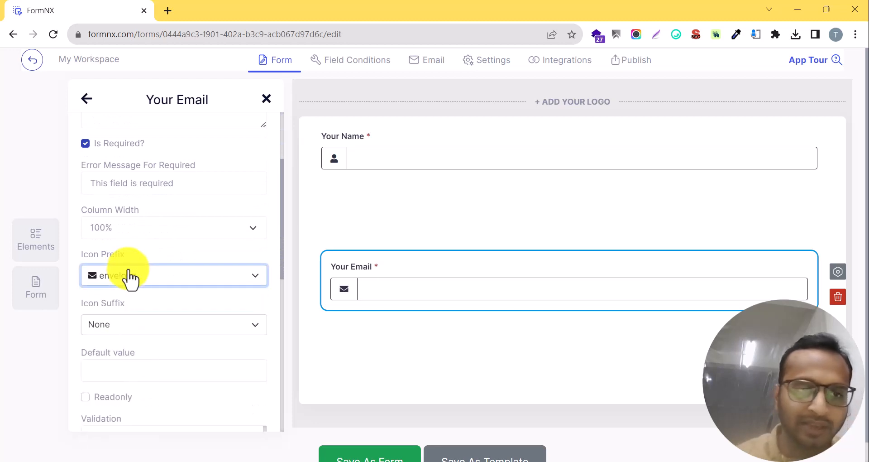
pyautogui.scroll(-4, 208, 259)
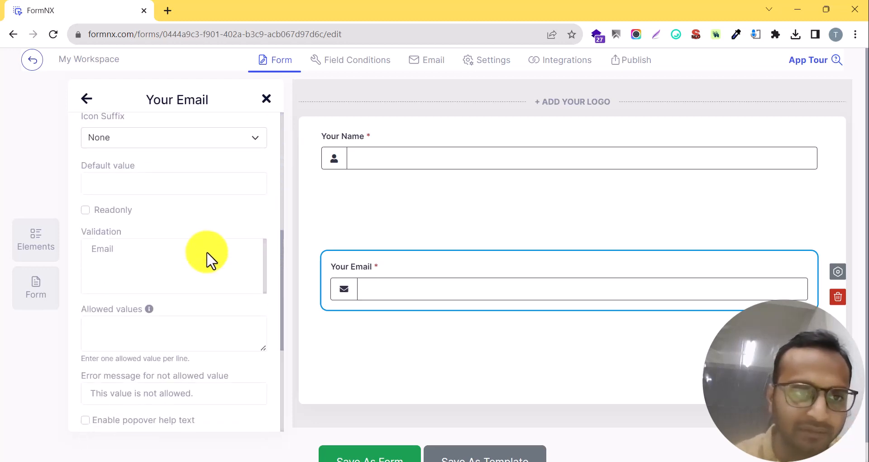
pyautogui.scroll(-5, 208, 262)
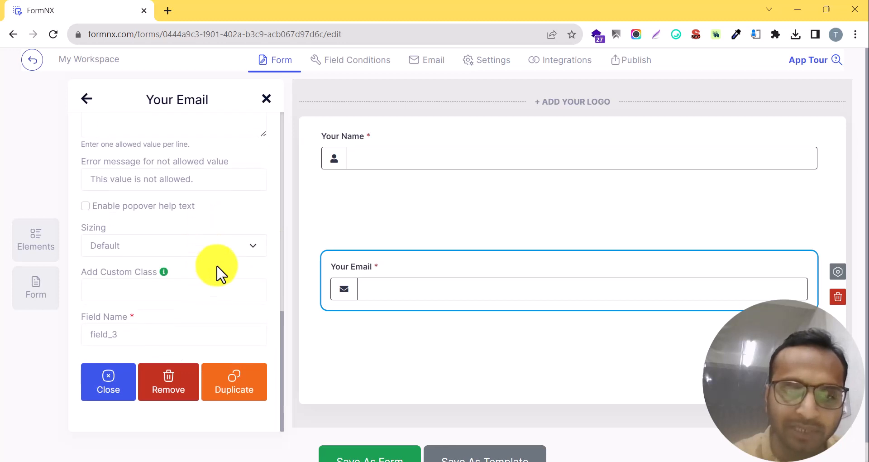
# - Find the Long Text (Textarea) element, add it below the Your Email field and label it "Your Message"
pyautogui.click(87, 99)
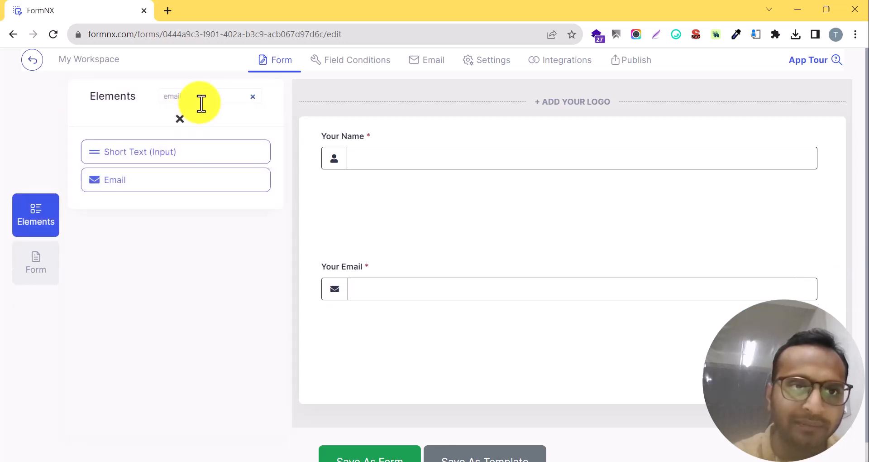
pyautogui.write('text')
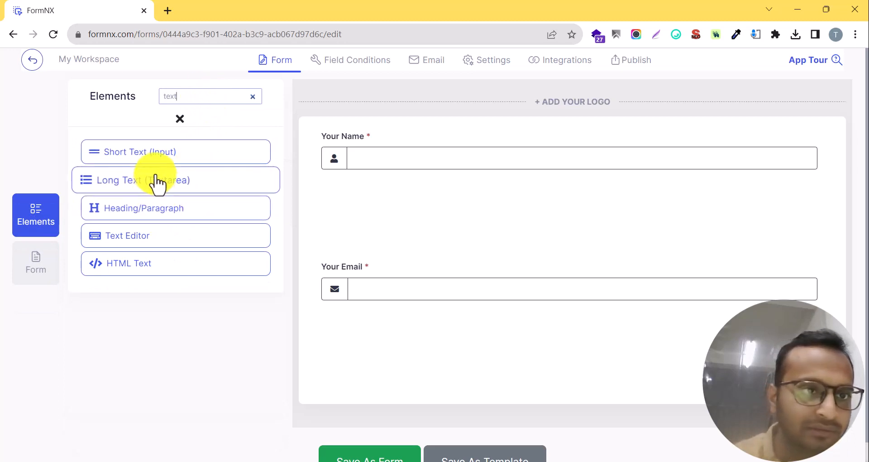
pyautogui.moveTo(156, 186); pyautogui.dragTo(388, 332)
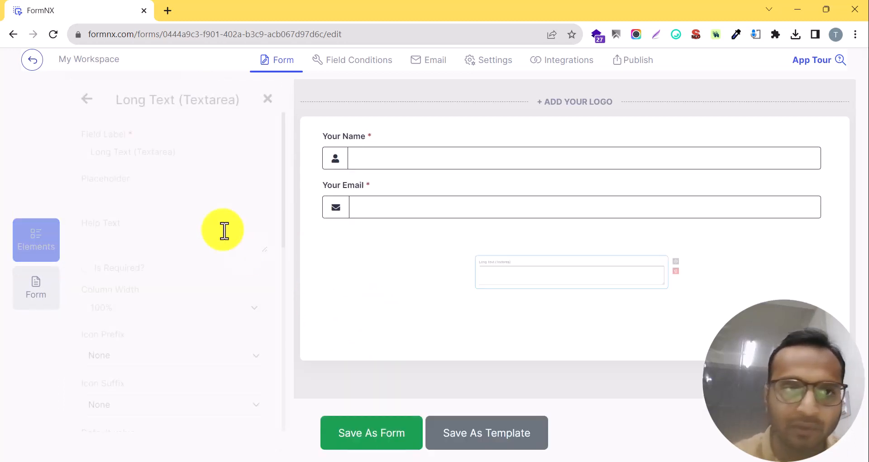
pyautogui.tripleClick(199, 154)
pyautogui.write('Yo')
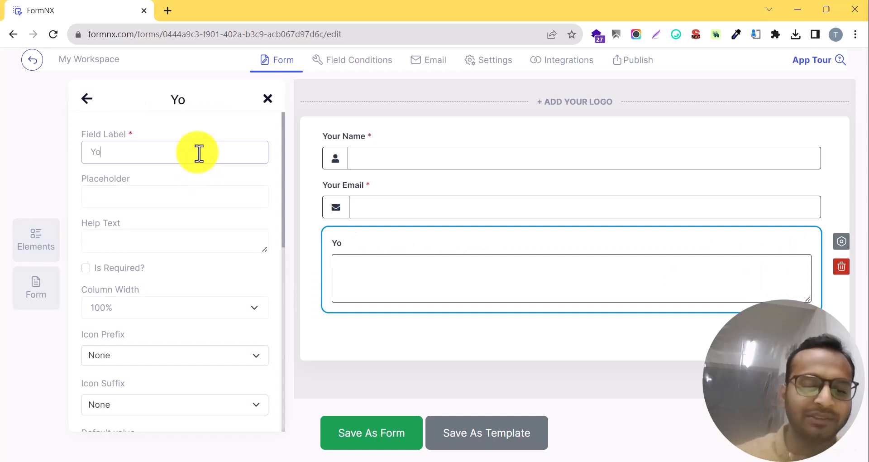
pyautogui.write('ur Message')
pyautogui.press('Tab')
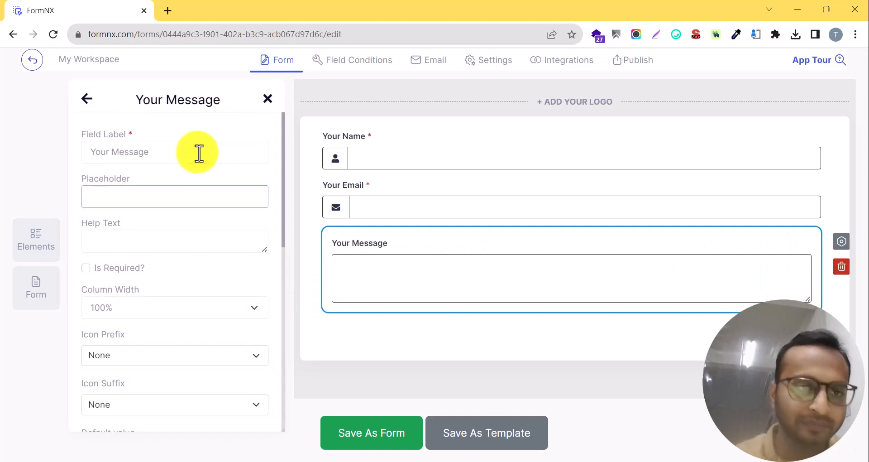
# - Make the Your Message field required and set its icon prefix to info
pyautogui.click(125, 271)
pyautogui.scroll(-3, 177, 268)
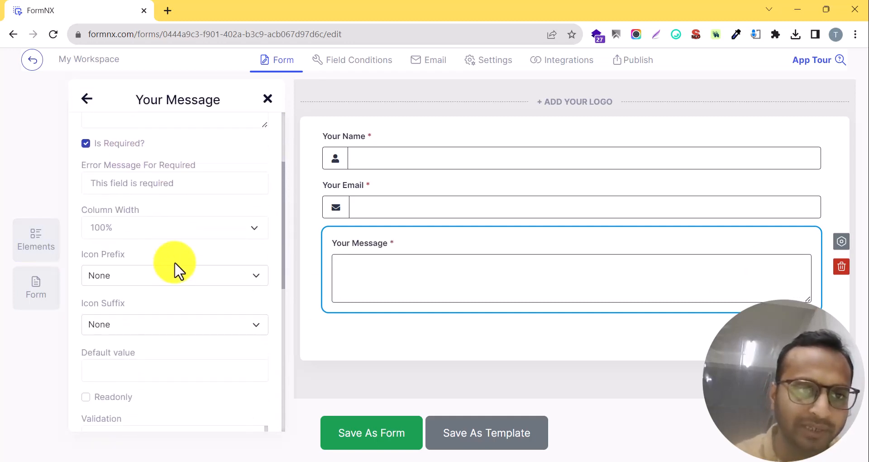
pyautogui.click(154, 281)
pyautogui.write('info')
pyautogui.press('Return')
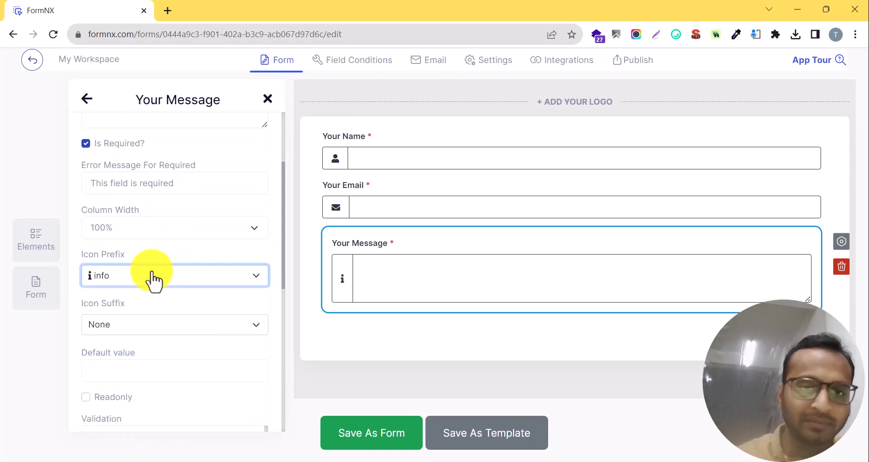
# - Set the Your Message field's number of rows to 5
pyautogui.scroll(-1, 177, 260)
pyautogui.scroll(-3, 169, 291)
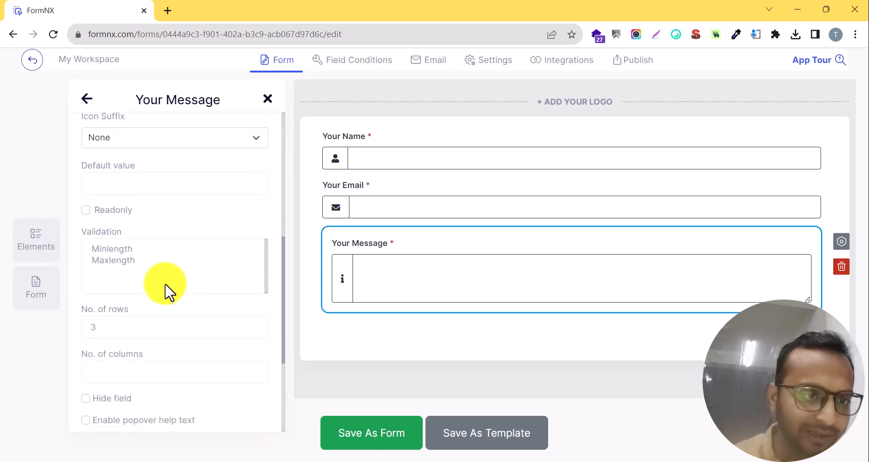
pyautogui.doubleClick(119, 328)
pyautogui.write('5')
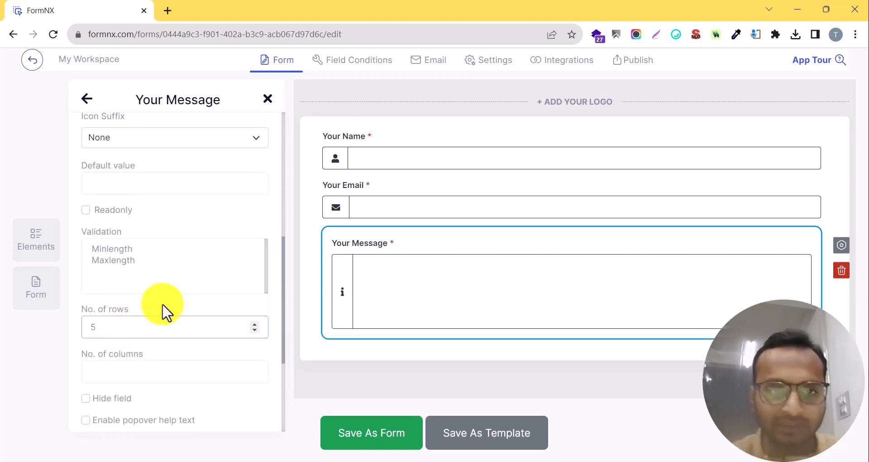
# - Save the contact form, preview it and close the preview
pyautogui.scroll(-4, 140, 330)
pyautogui.click(397, 433)
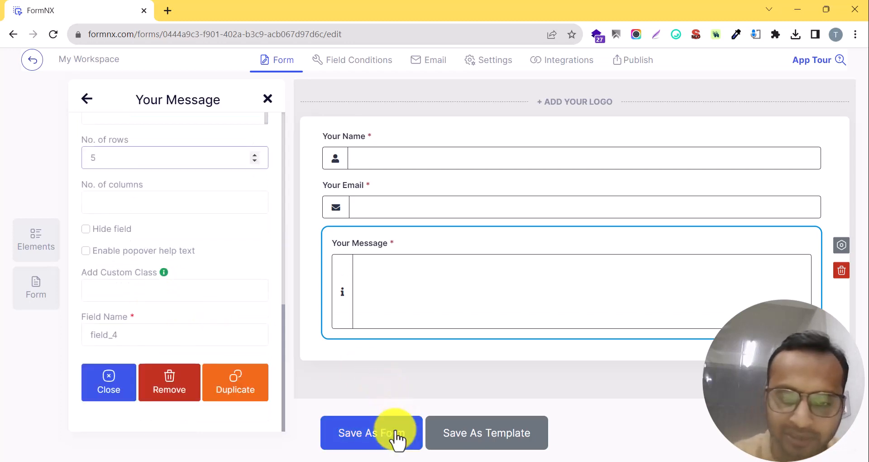
pyautogui.click(398, 433)
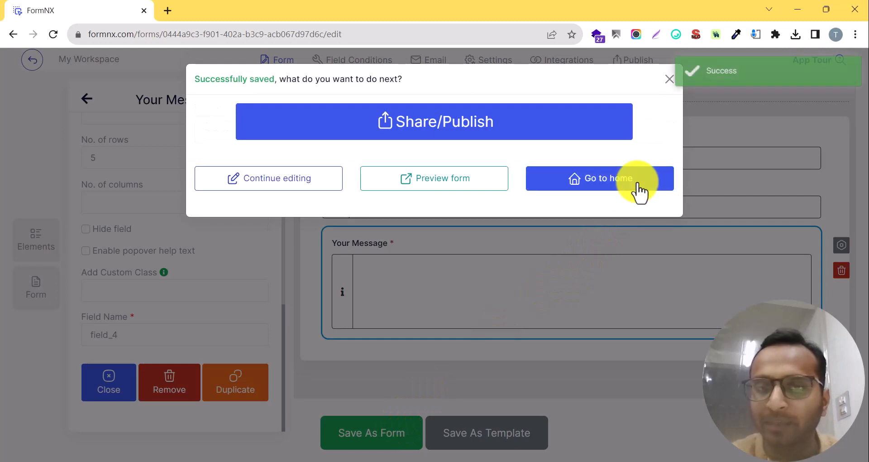
pyautogui.click(451, 187)
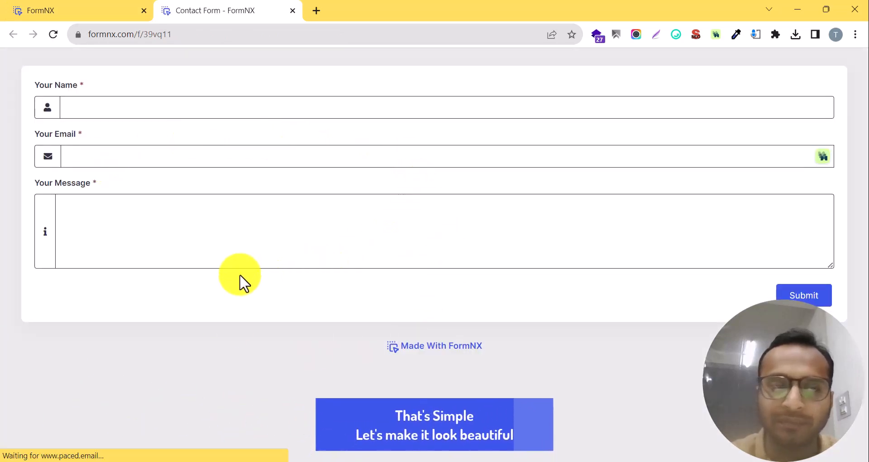
pyautogui.click(292, 11)
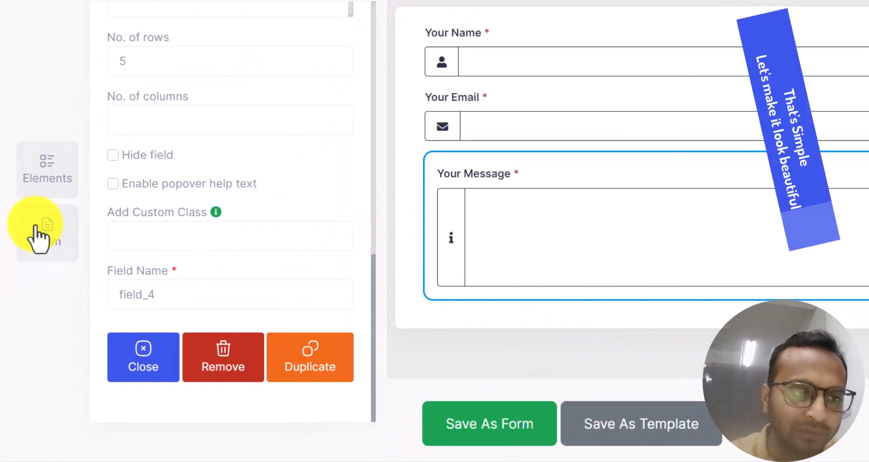
# - Open the form's own settings, compare the Large, Medium and Small form sizes and settle on Medium
pyautogui.click(51, 244)
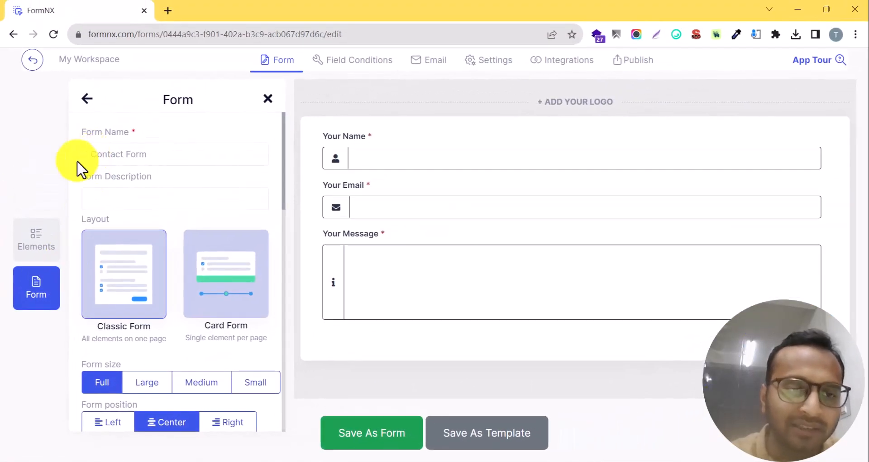
pyautogui.scroll(-3, 77, 170)
pyautogui.scroll(3, 77, 170)
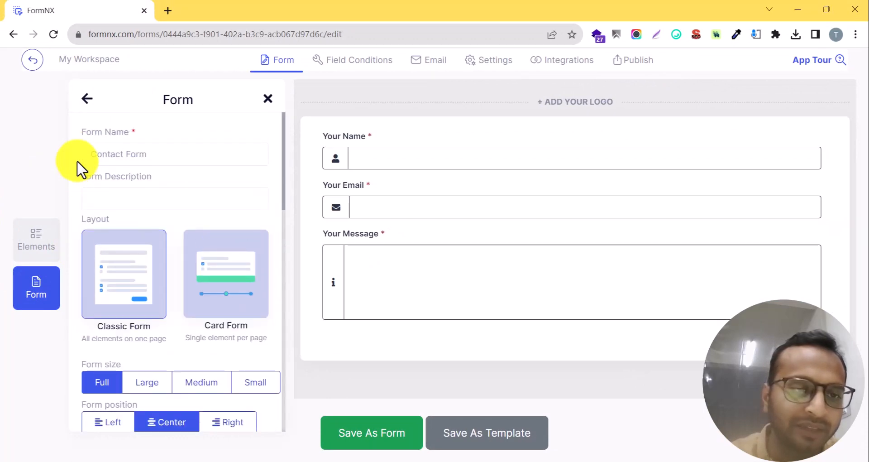
pyautogui.scroll(-1, 91, 190)
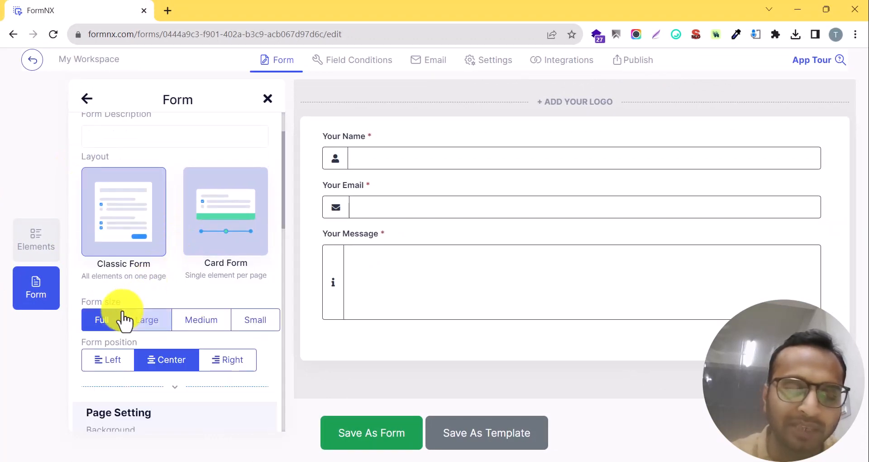
pyautogui.click(153, 322)
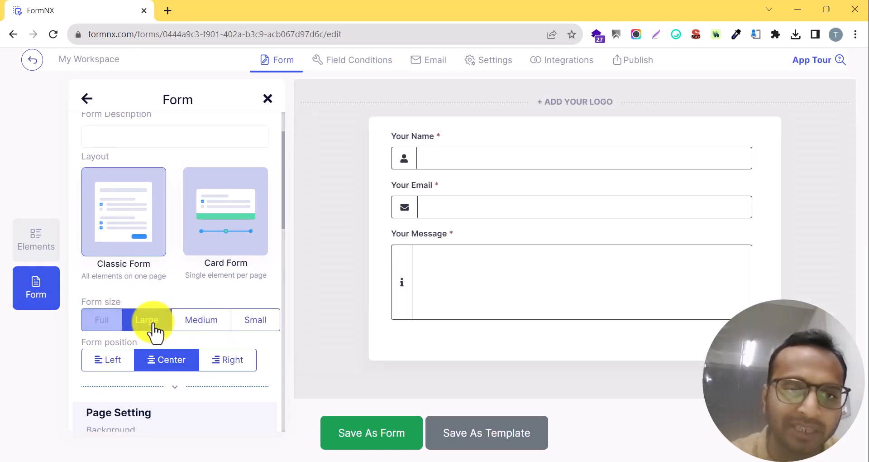
pyautogui.click(192, 322)
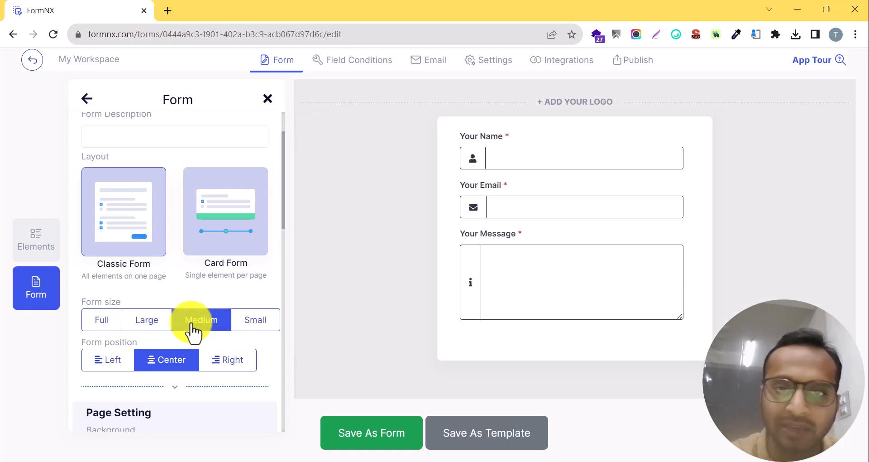
pyautogui.scroll(-2, 195, 294)
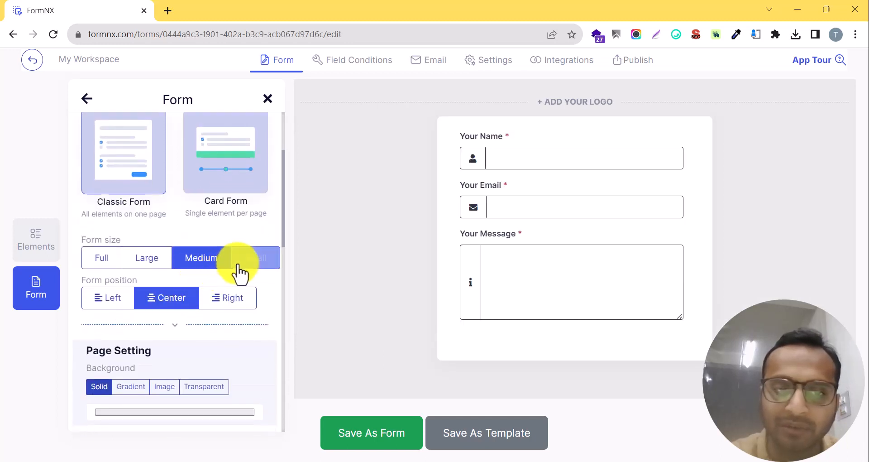
pyautogui.click(239, 266)
pyautogui.click(207, 267)
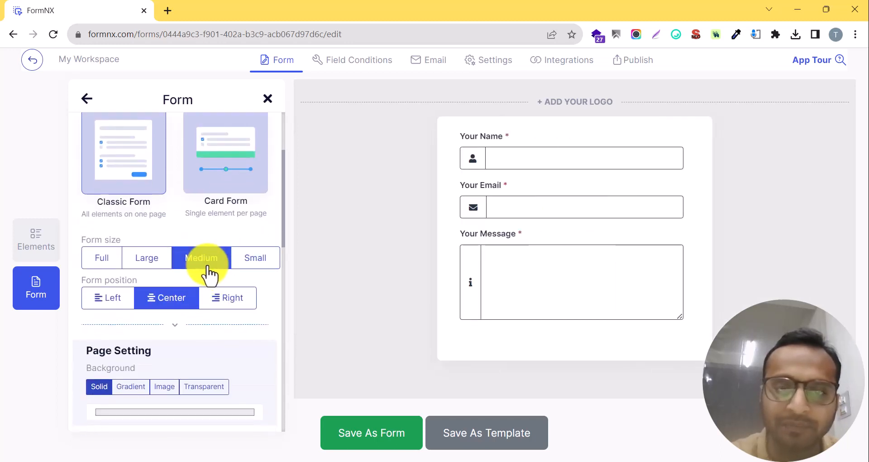
# - Try the Left form position and return the form to Center
pyautogui.scroll(-2, 226, 231)
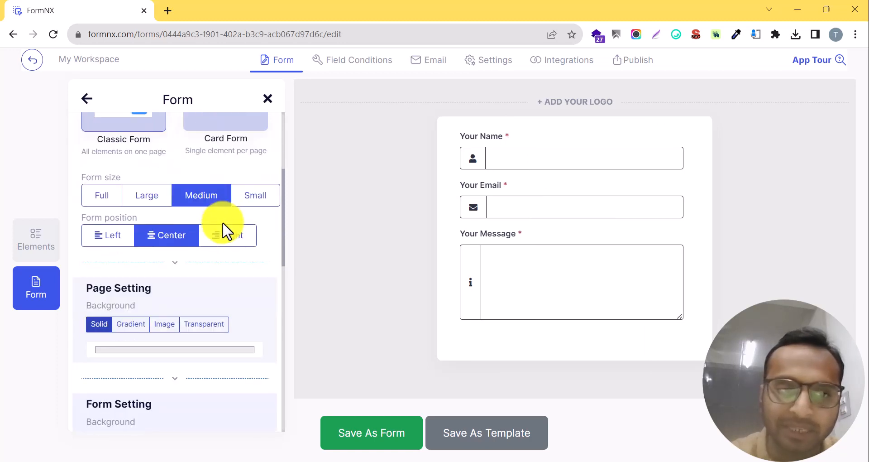
pyautogui.click(111, 237)
pyautogui.click(153, 240)
# - Try dark red and bright green solid colors for the page background
pyautogui.scroll(-4, 240, 283)
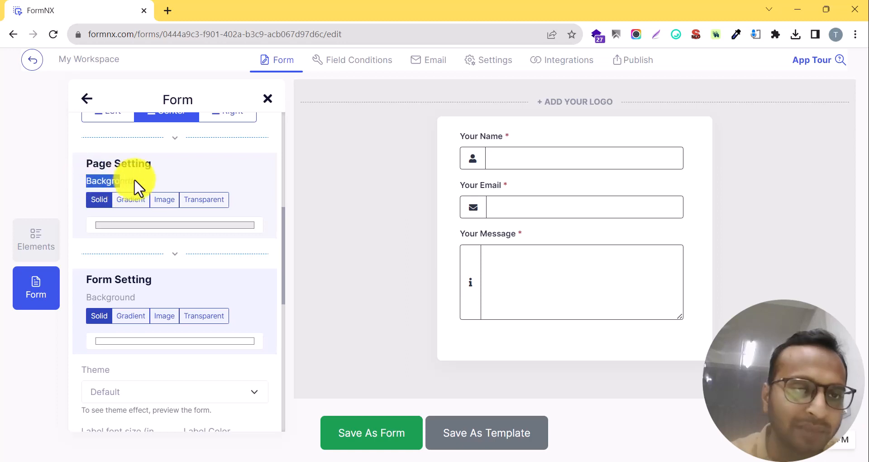
pyautogui.click(125, 226)
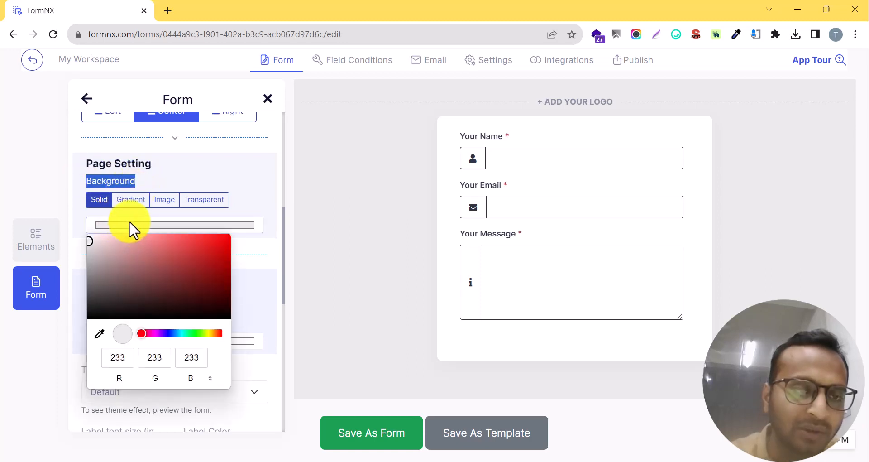
pyautogui.moveTo(131, 262); pyautogui.dragTo(217, 271)
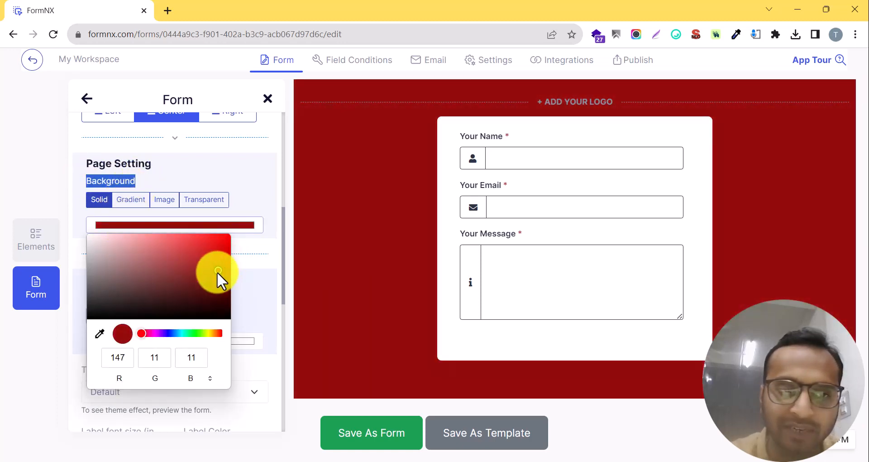
pyautogui.moveTo(139, 333); pyautogui.dragTo(193, 333)
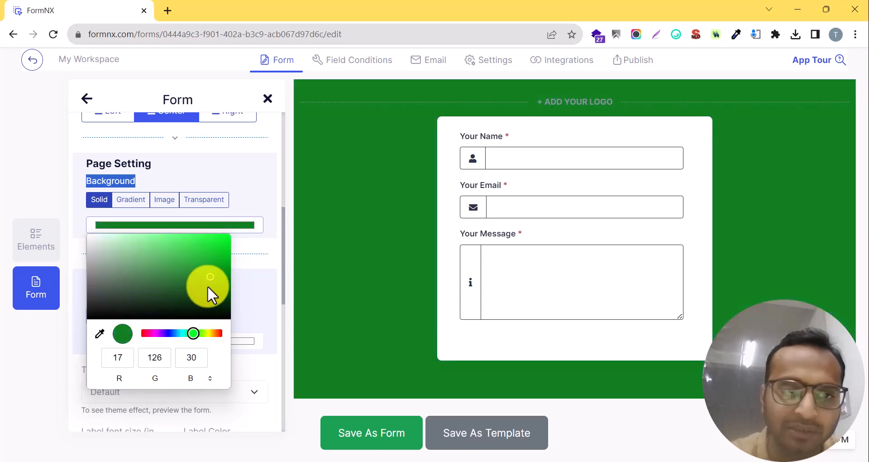
pyautogui.moveTo(211, 276); pyautogui.dragTo(195, 252)
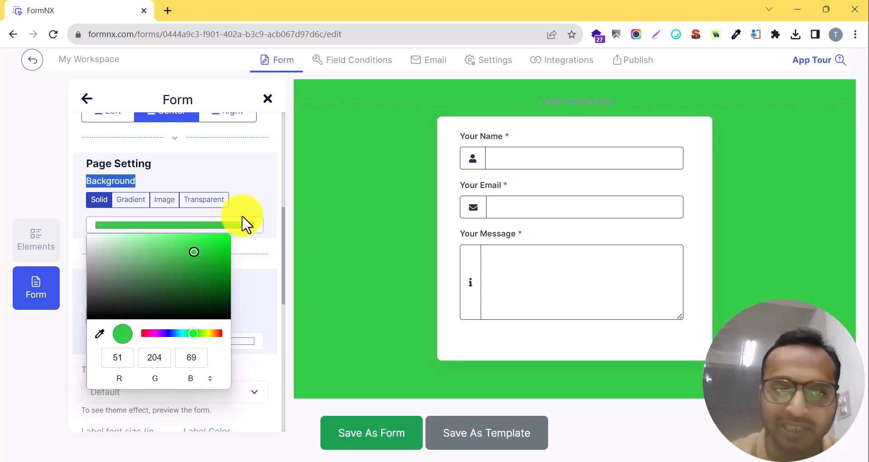
pyautogui.click(122, 206)
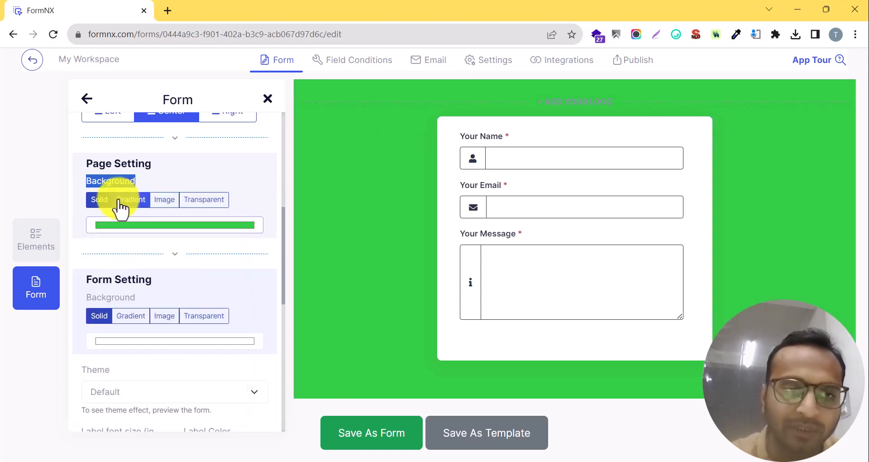
# - Give the page background the light-to-dark blue gradient with the up-left diagonal direction, comparing it with Transparent before returning to Gradient
pyautogui.click(121, 206)
pyautogui.click(154, 240)
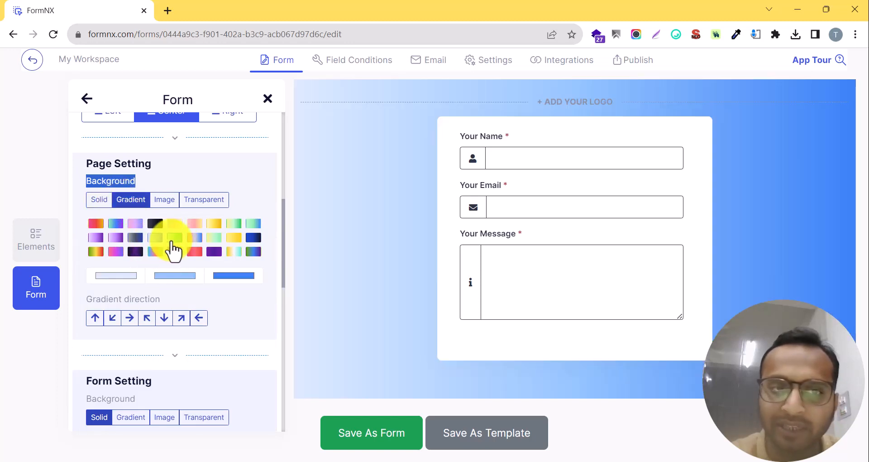
pyautogui.click(151, 320)
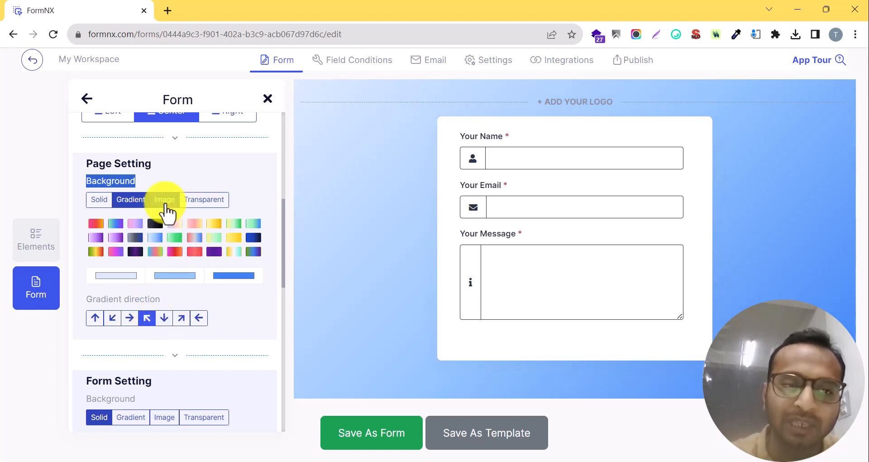
pyautogui.click(193, 204)
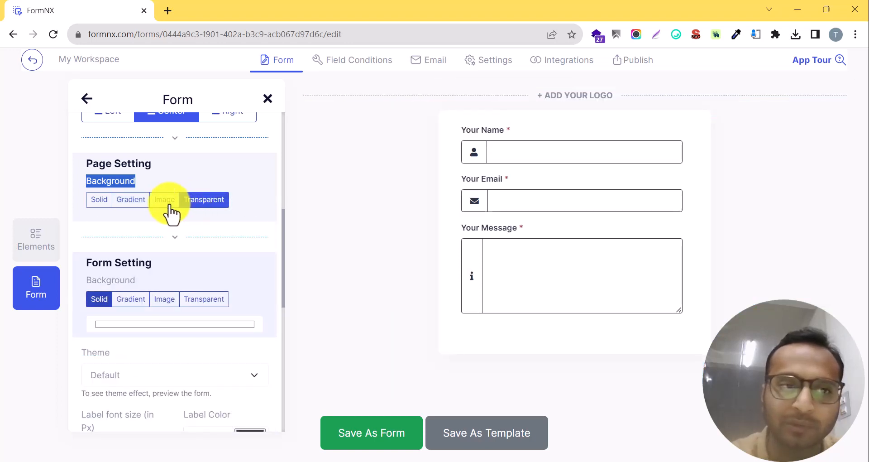
pyautogui.click(126, 204)
# - Set the form's solid background to light grey (RGB 232, 227, 227), trying red and Transparent along the way
pyautogui.scroll(-3, 213, 185)
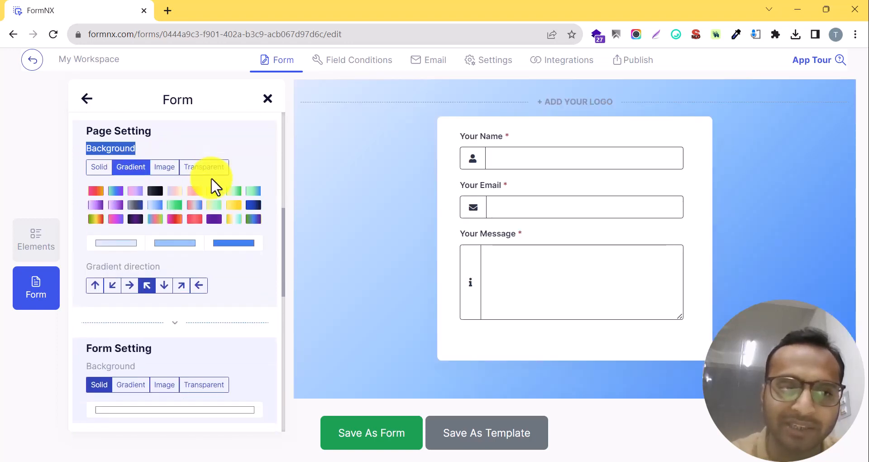
pyautogui.scroll(-6, 211, 249)
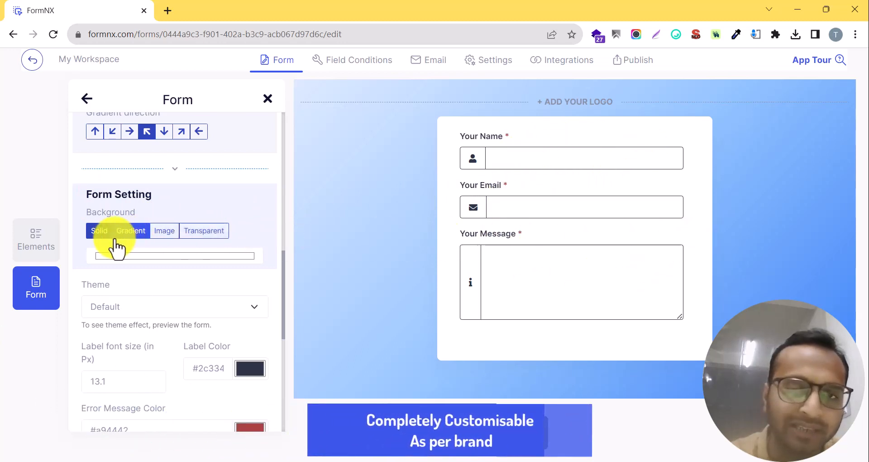
pyautogui.click(106, 256)
pyautogui.click(172, 276)
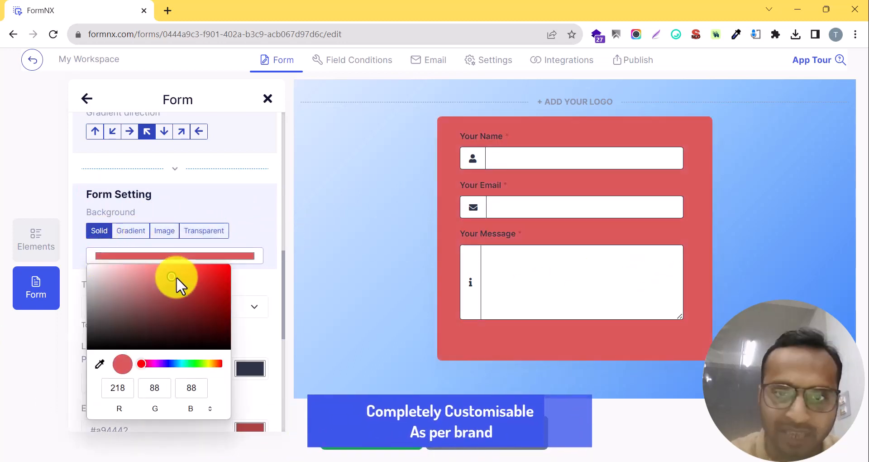
pyautogui.moveTo(176, 277); pyautogui.dragTo(91, 273)
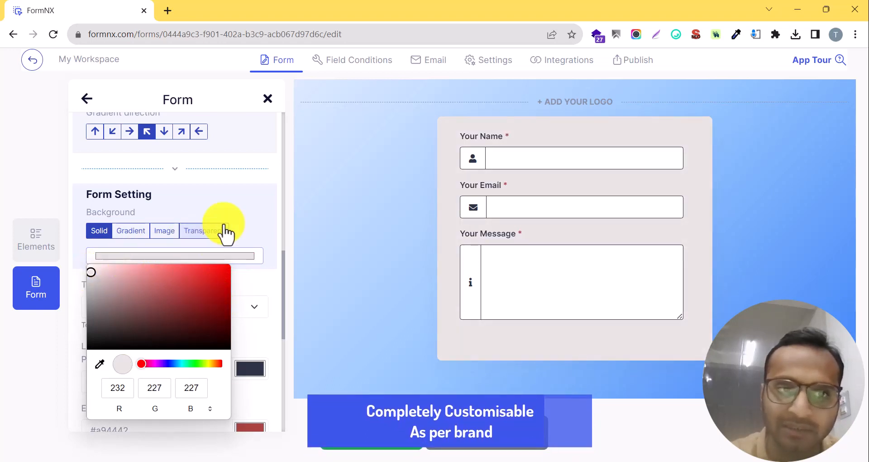
pyautogui.click(257, 208)
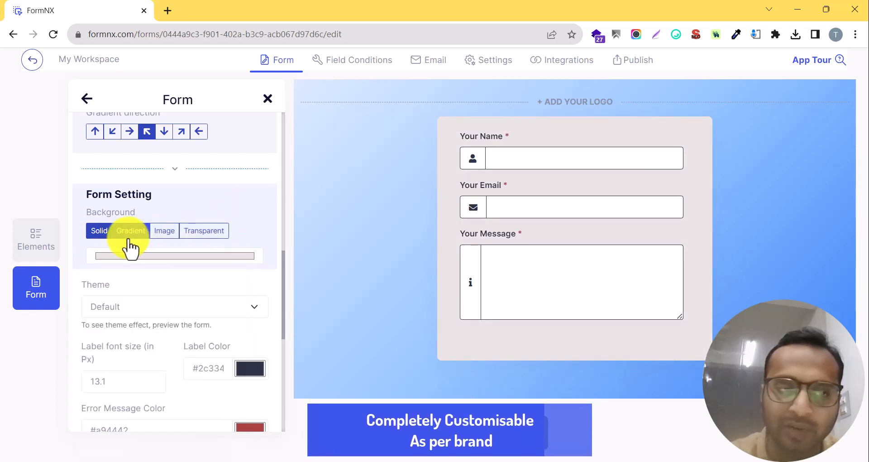
pyautogui.click(216, 232)
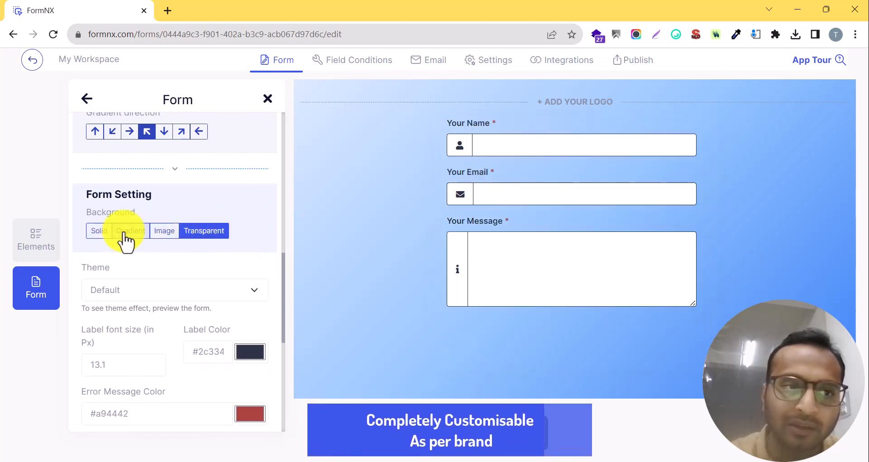
pyautogui.click(99, 231)
# - Try a label font size of 20 px and settle on 15 px
pyautogui.scroll(-1, 215, 209)
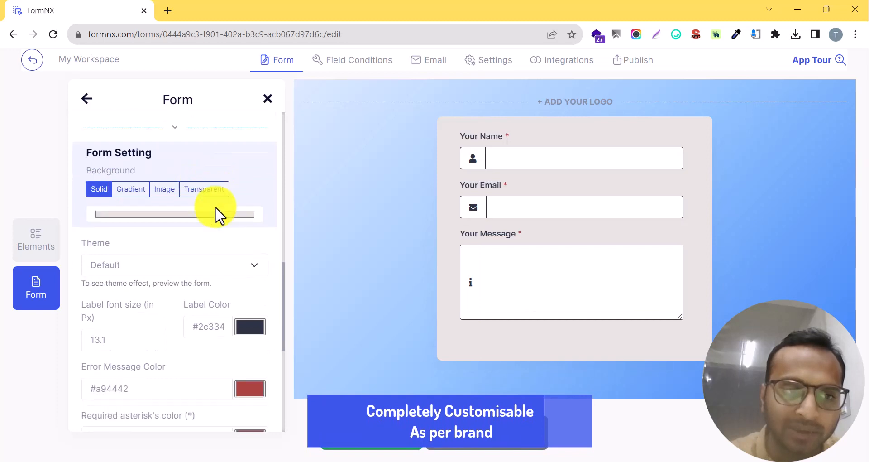
pyautogui.scroll(-2, 216, 209)
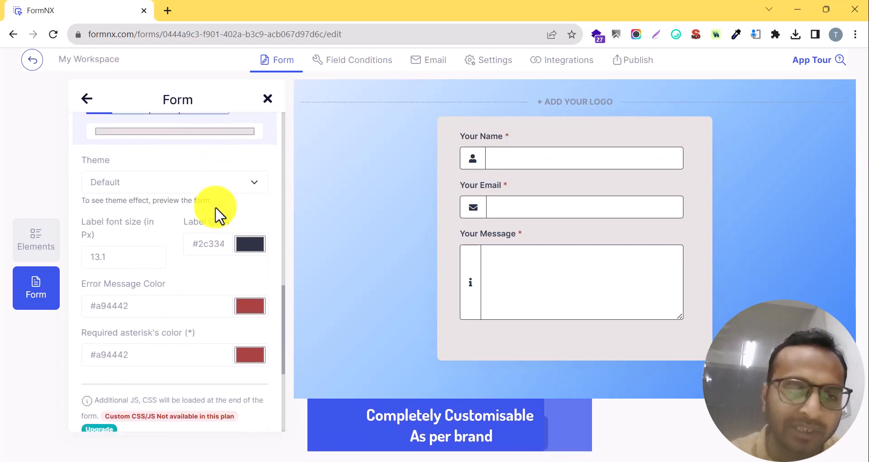
pyautogui.doubleClick(117, 254)
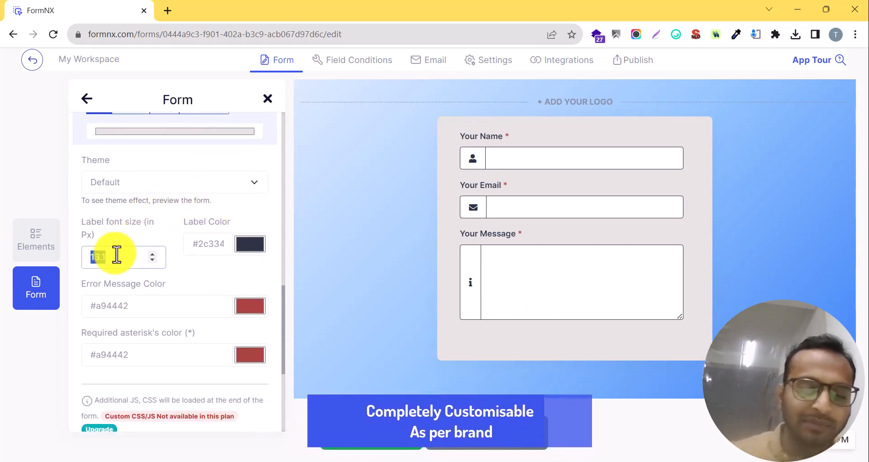
pyautogui.write('15')
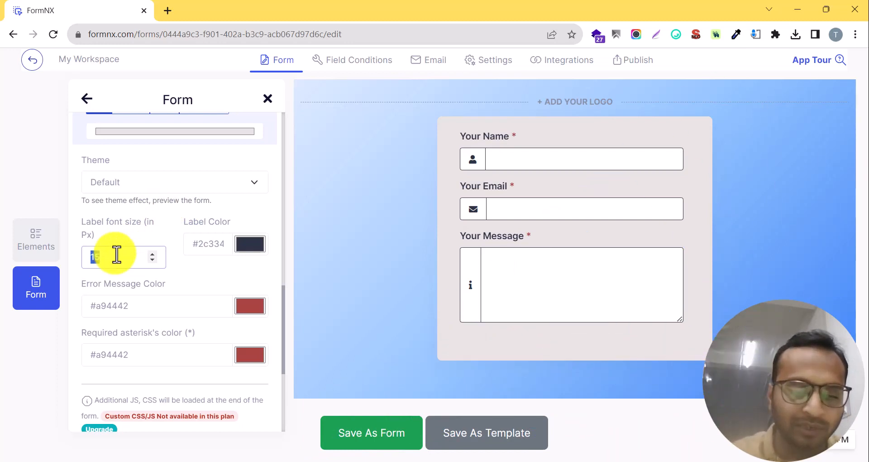
pyautogui.write('20')
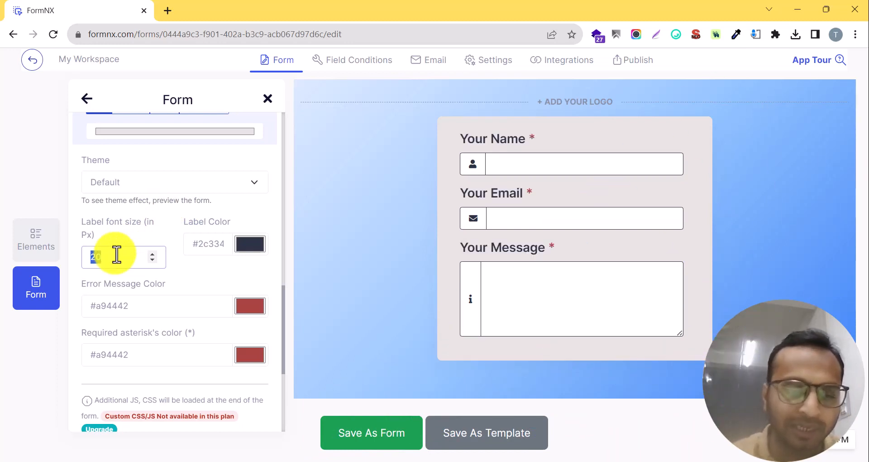
pyautogui.write('15')
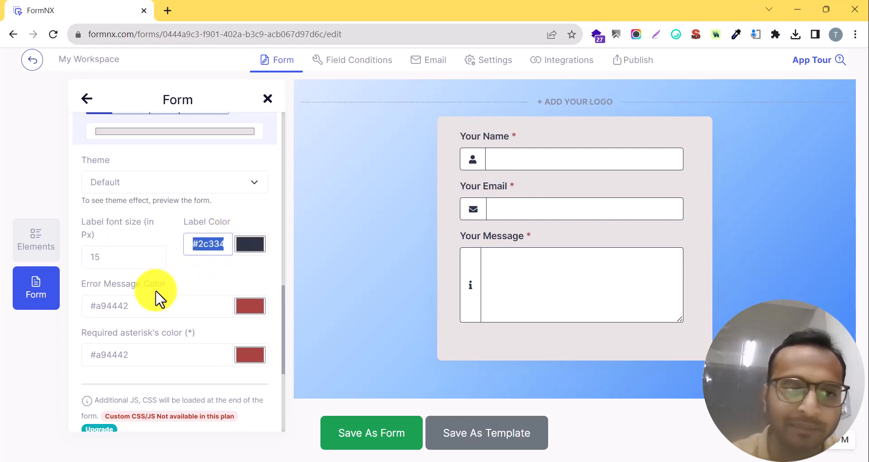
# - Look through the remaining color and custom code settings, save the restyled Contact Form and open its preview
pyautogui.scroll(-1, 155, 296)
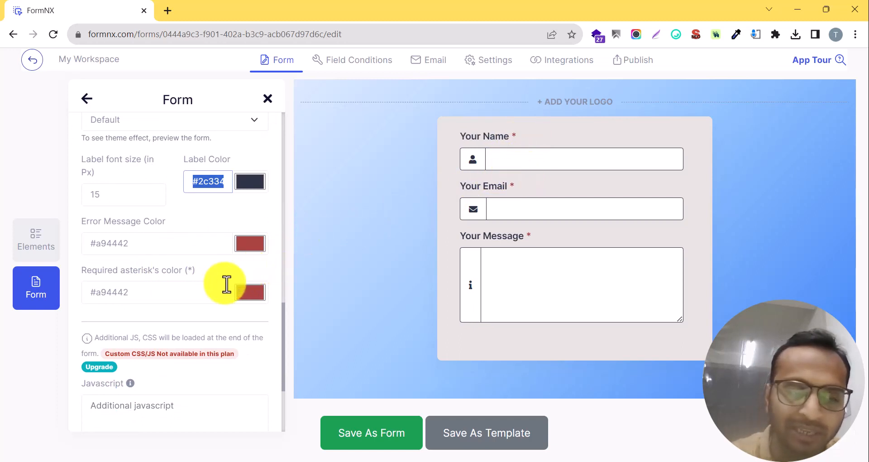
pyautogui.scroll(-3, 237, 278)
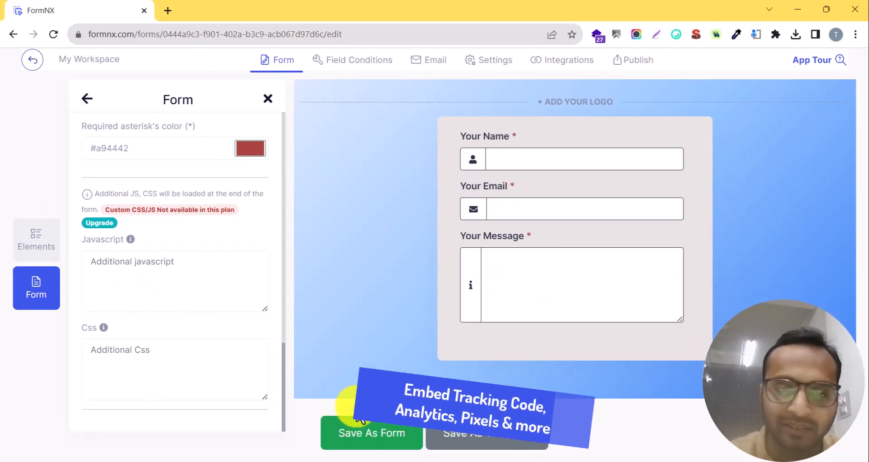
pyautogui.click(364, 442)
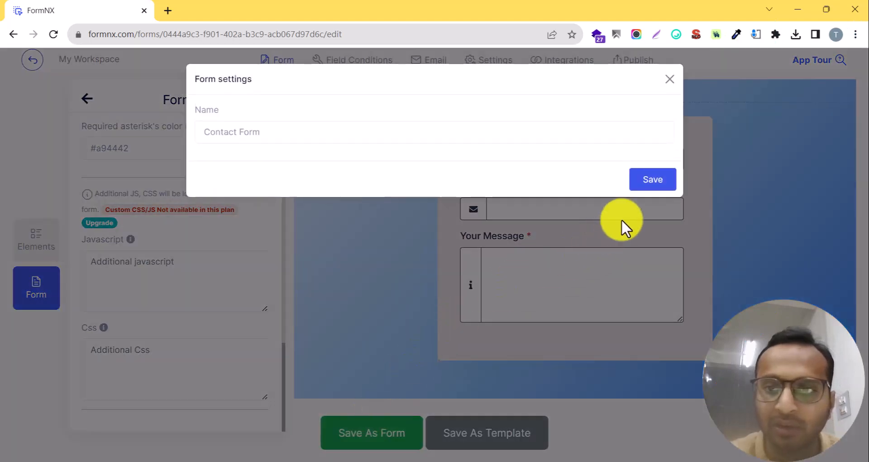
pyautogui.click(653, 185)
pyautogui.click(481, 184)
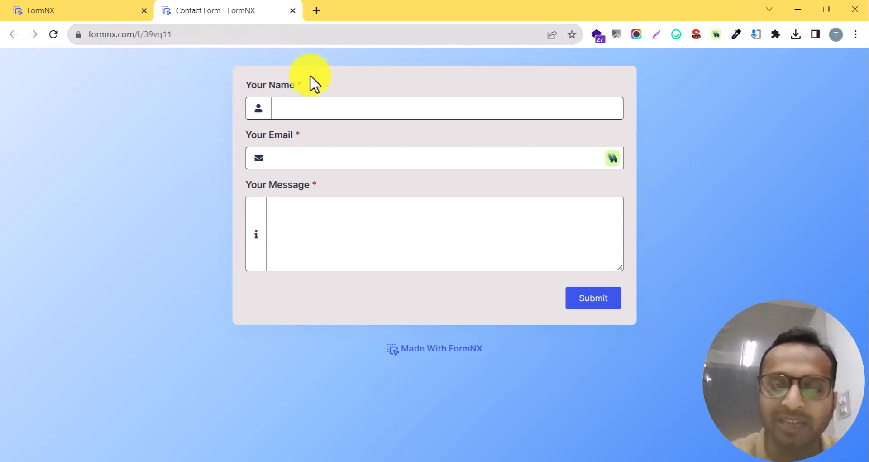
# - Fill the previewed form's name with TEST and enter the incomplete email "test" to check the email validation
pyautogui.click(321, 103)
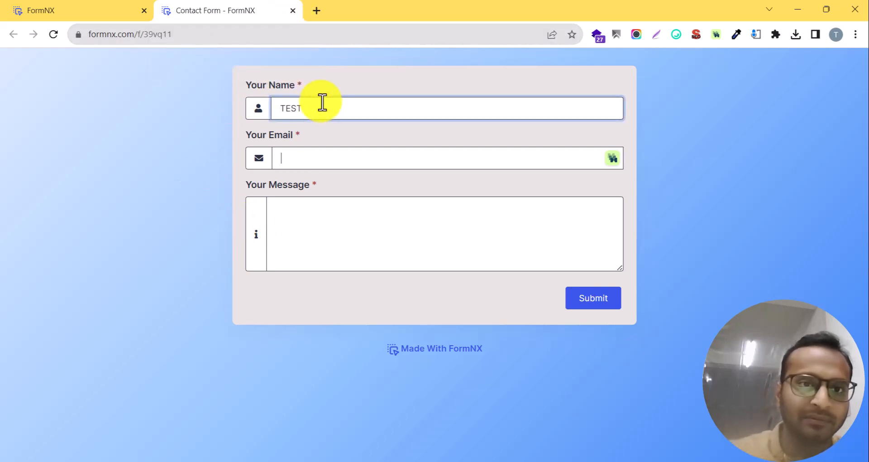
pyautogui.press('Tab')
pyautogui.write('test@t')
pyautogui.hotkey('ctrl', 'a')
pyautogui.press('BackSpace')
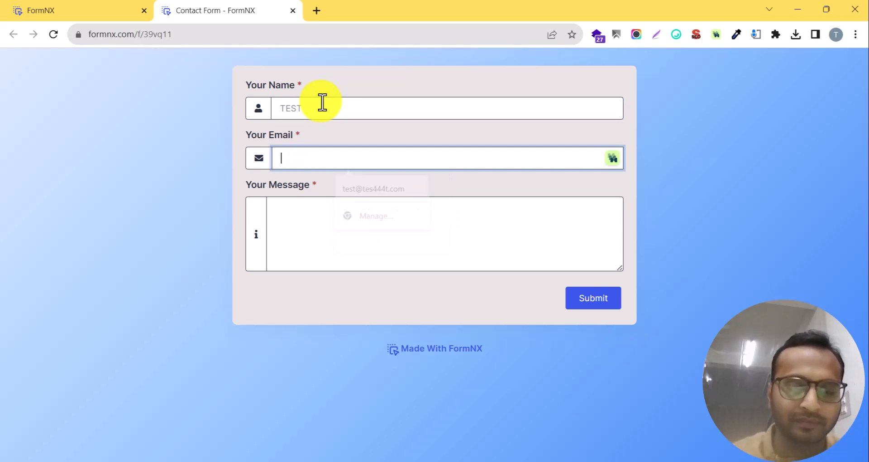
pyautogui.write('test')
pyautogui.press('Tab')
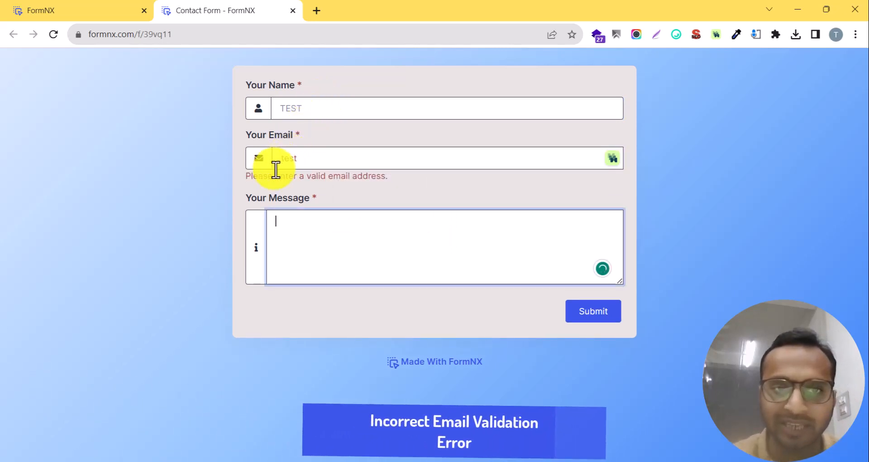
pyautogui.moveTo(249, 181); pyautogui.dragTo(405, 183)
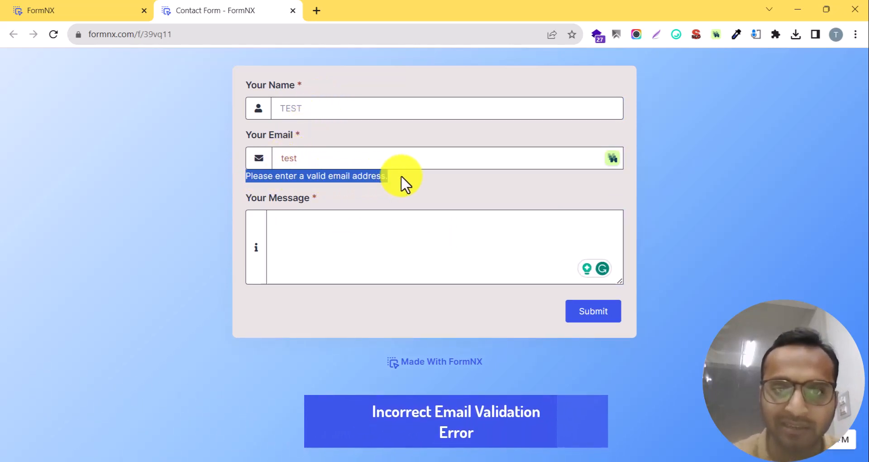
# - Complete the email address, enter "sdsdsd" as the message and submit the form
pyautogui.click(380, 161)
pyautogui.write('@test.com')
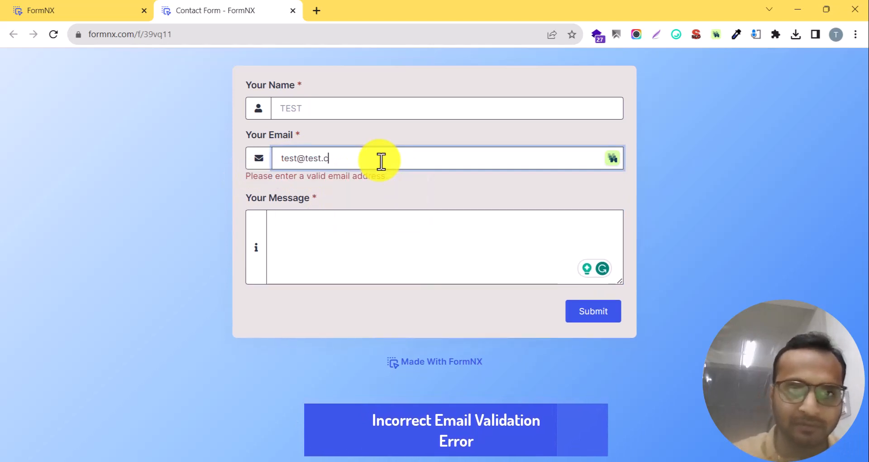
pyautogui.press('Tab')
pyautogui.write('sdsdsd')
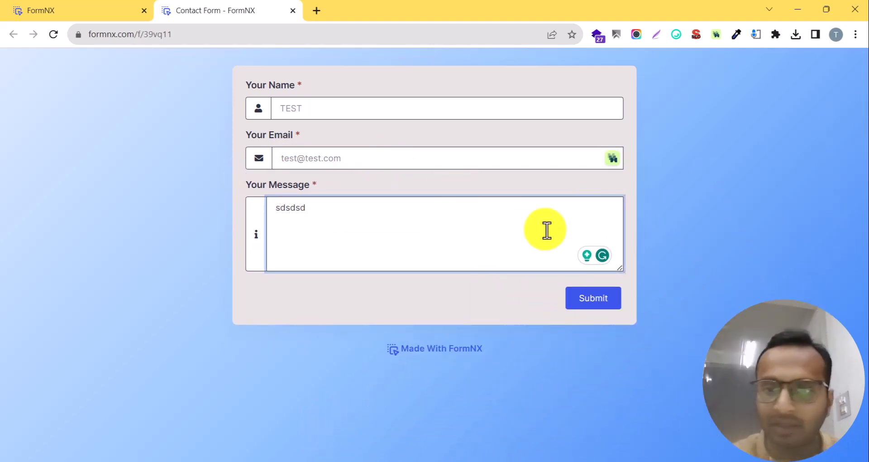
pyautogui.click(583, 300)
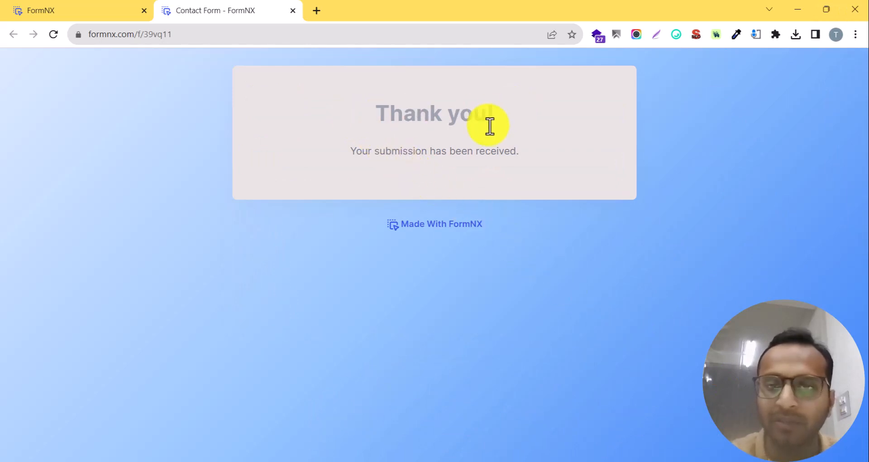
# - Examine the thank-you message shown after submission and reload the form page
pyautogui.moveTo(379, 112); pyautogui.dragTo(538, 163)
pyautogui.click(373, 149)
pyautogui.click(54, 35)
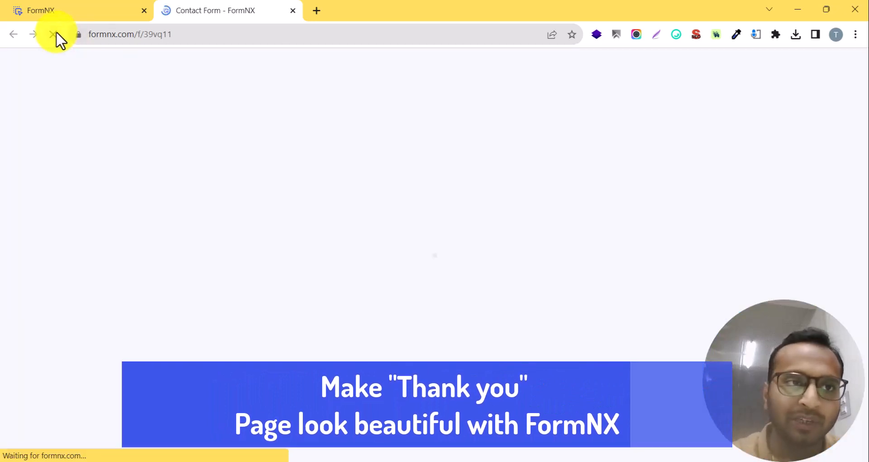
# - Return to the form editor, enable the new submission email and look through its From, To and Reply-to Email fields
pyautogui.click(89, 16)
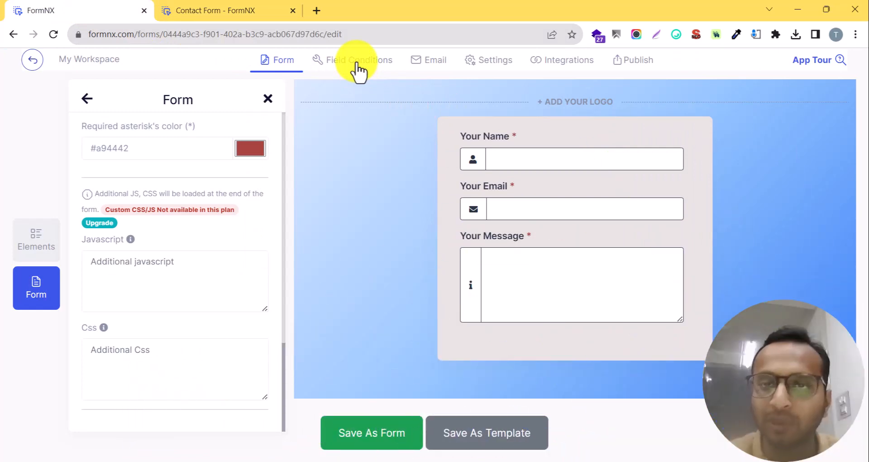
pyautogui.click(425, 68)
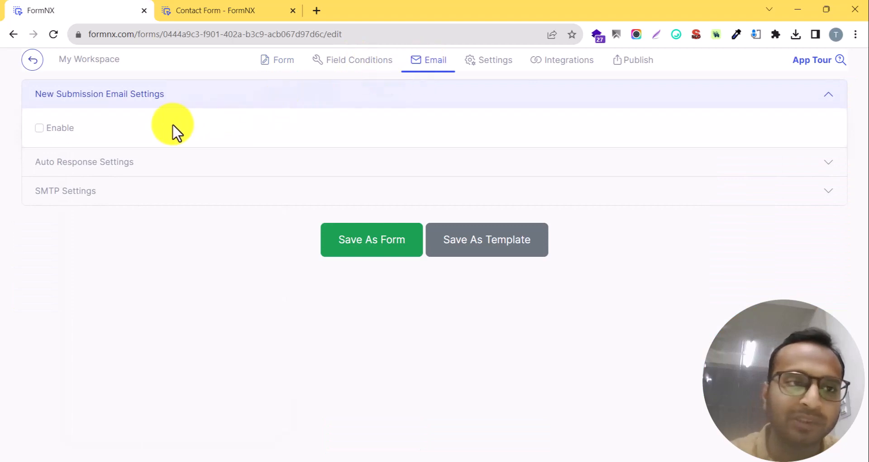
pyautogui.click(54, 129)
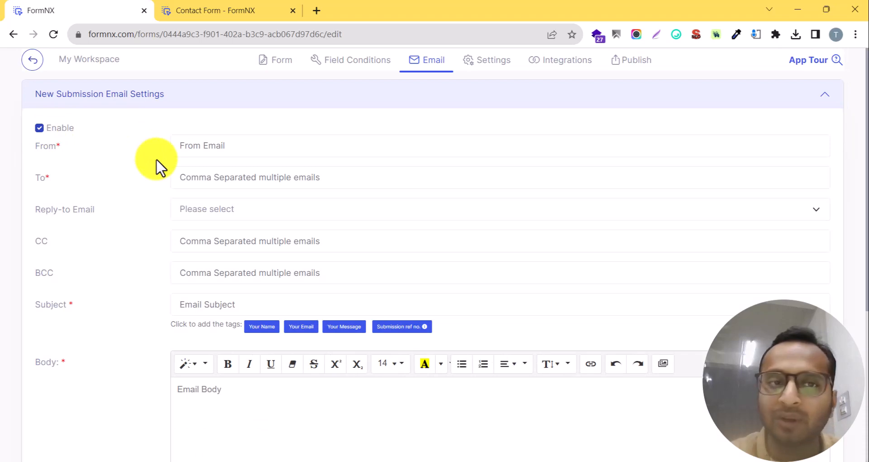
pyautogui.click(202, 150)
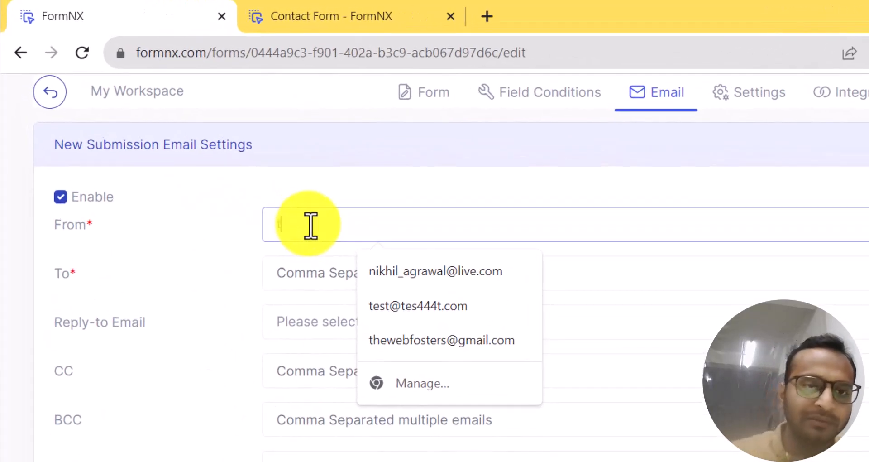
pyautogui.press('Tab')
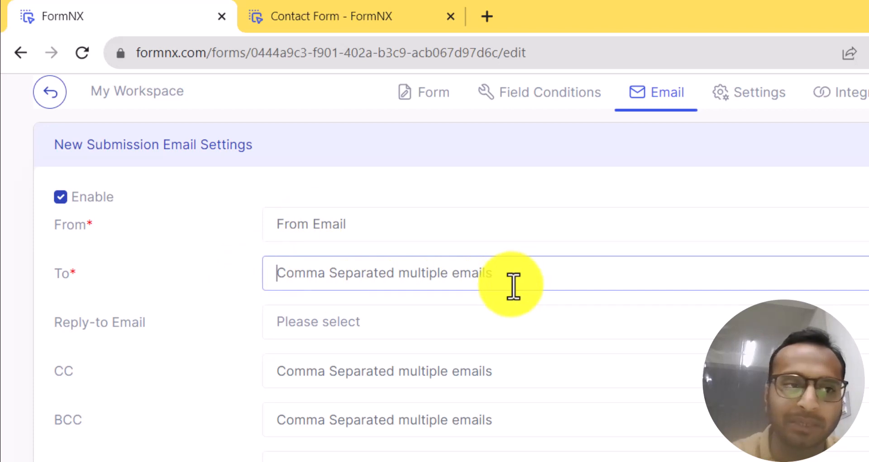
pyautogui.click(271, 320)
pyautogui.click(284, 321)
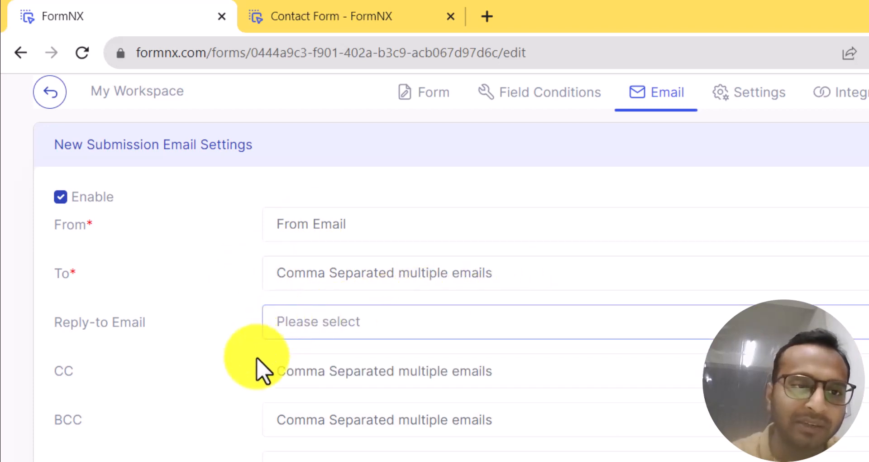
pyautogui.scroll(-2, 210, 385)
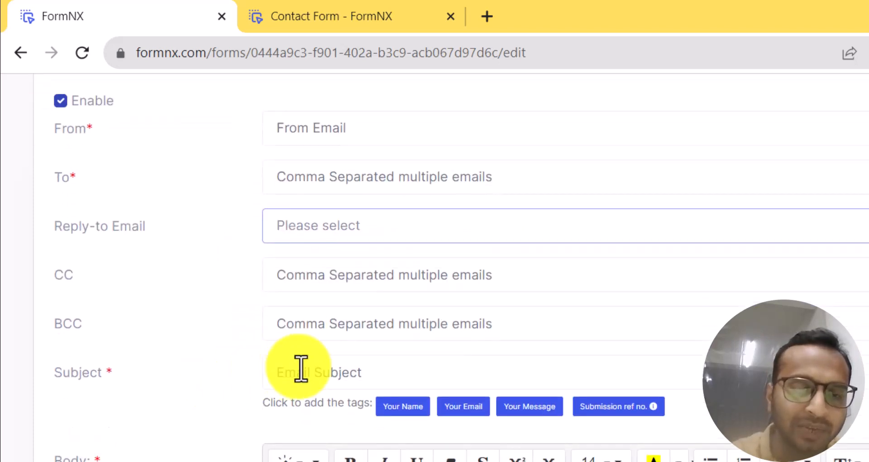
# - Set the notification's subject to "New Submission by" followed by the Your Name tag, and turn the new submission email off
pyautogui.click(301, 368)
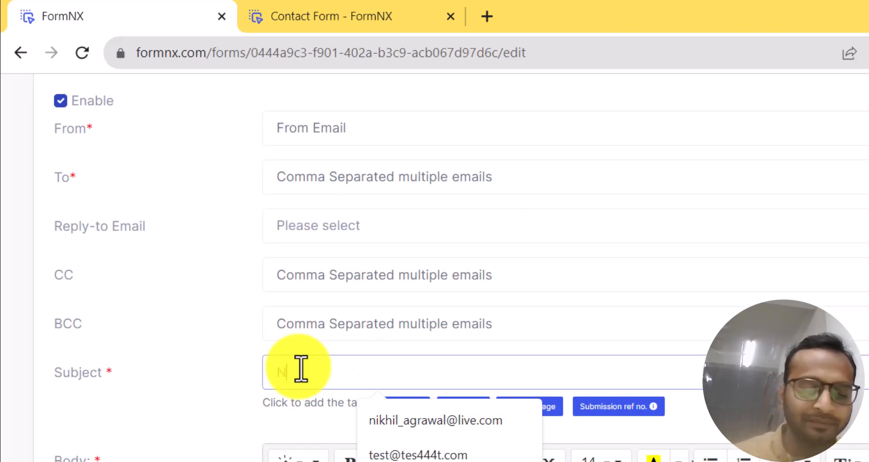
pyautogui.write('New Submission by')
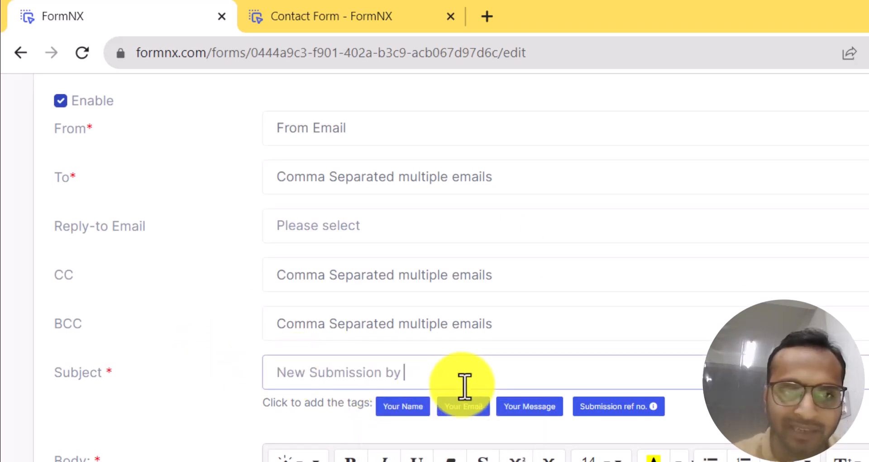
pyautogui.click(414, 405)
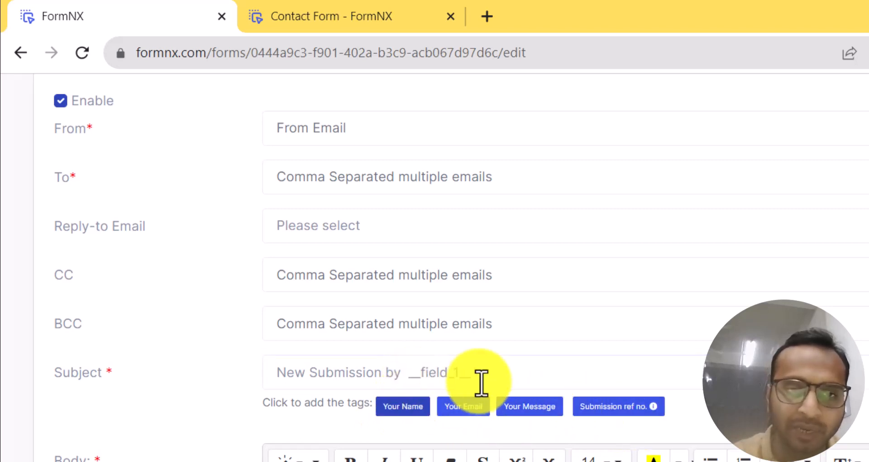
pyautogui.click(499, 373)
pyautogui.scroll(-1, 499, 374)
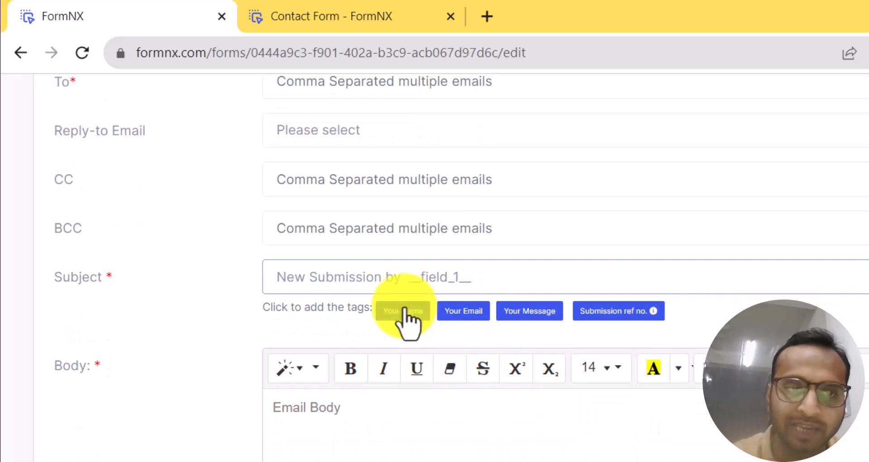
pyautogui.doubleClick(411, 281)
pyautogui.moveTo(454, 281); pyautogui.dragTo(525, 287)
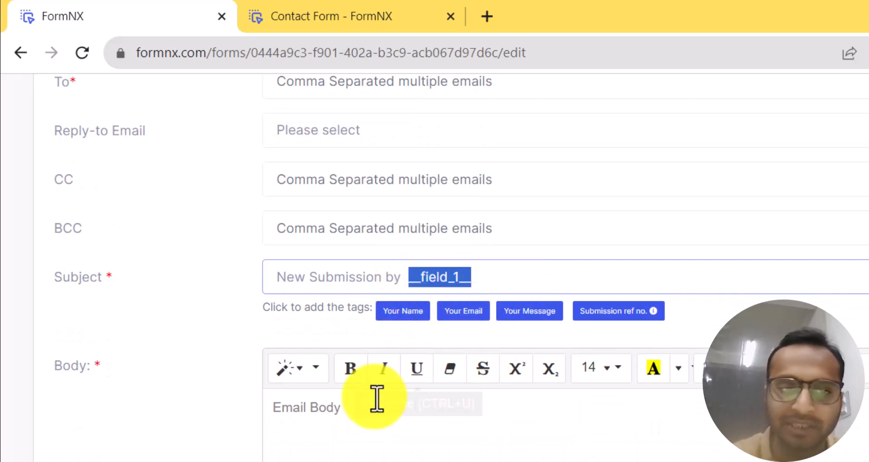
pyautogui.click(376, 399)
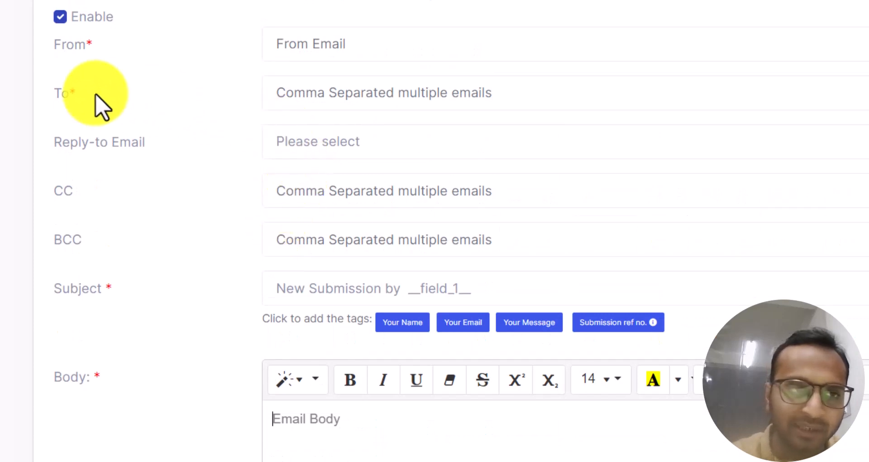
pyautogui.moveTo(54, 91); pyautogui.dragTo(132, 90)
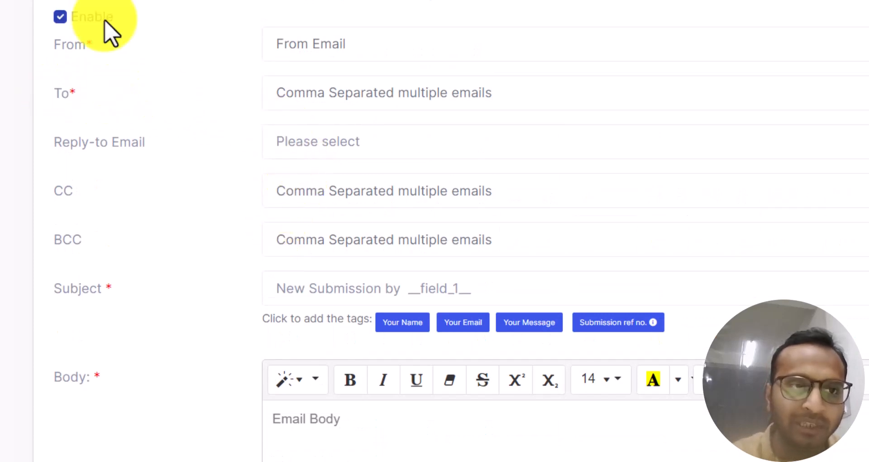
pyautogui.click(104, 20)
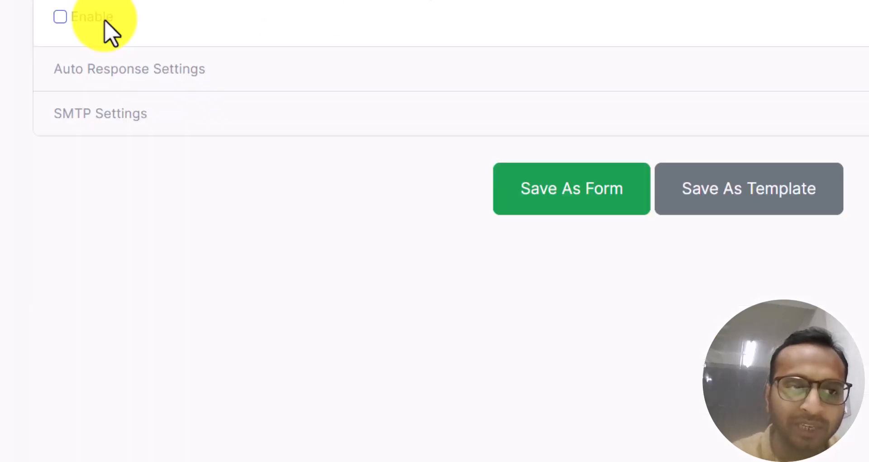
# - Enable the auto response and set its recipient to the Your Email field
pyautogui.click(114, 86)
pyautogui.click(114, 122)
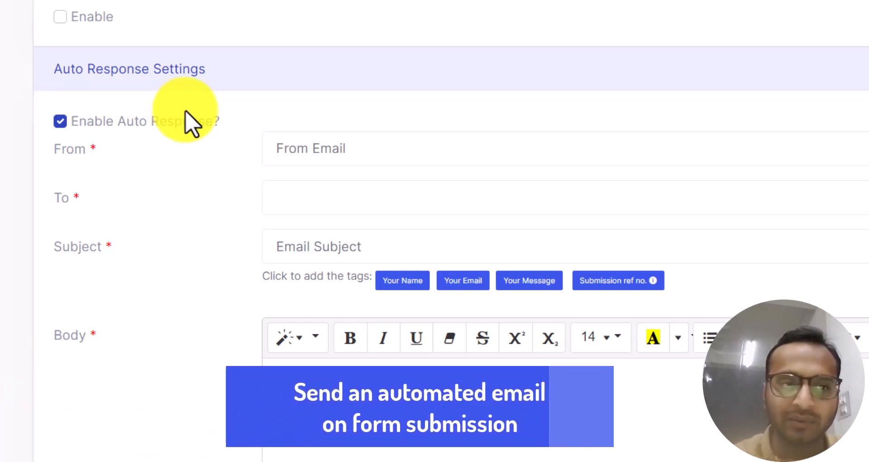
pyautogui.click(298, 197)
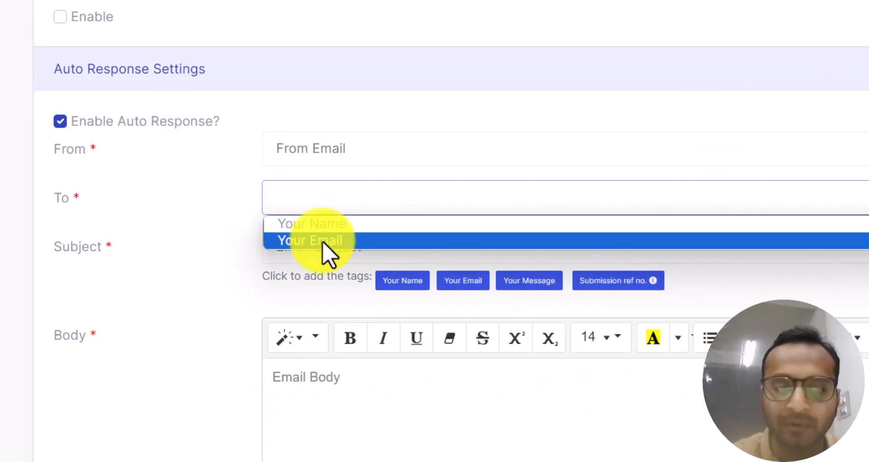
pyautogui.click(324, 240)
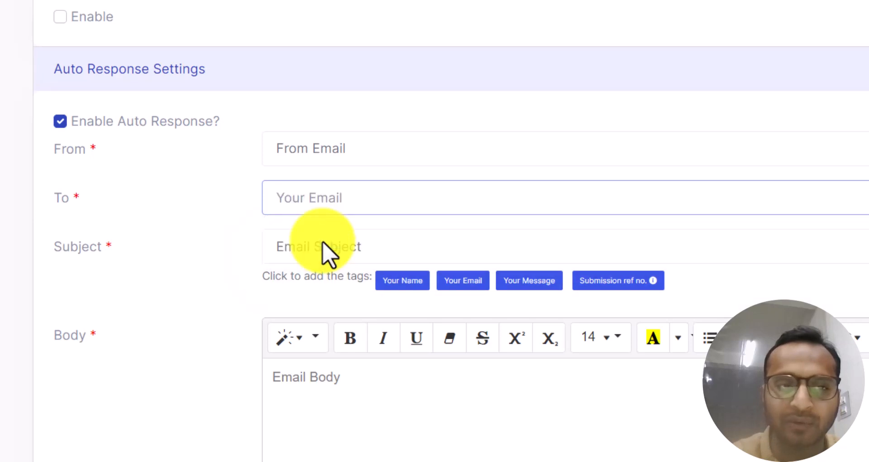
# - Disable the auto response and collapse the email settings sections
pyautogui.click(166, 123)
pyautogui.click(176, 78)
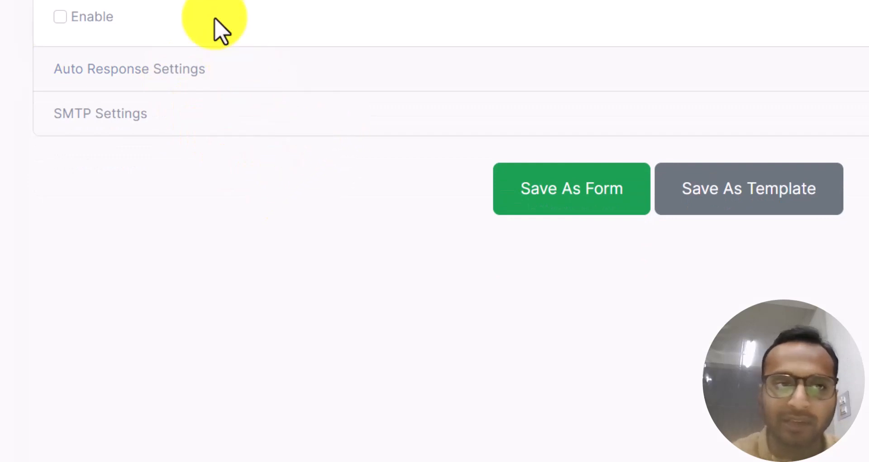
pyautogui.click(156, 75)
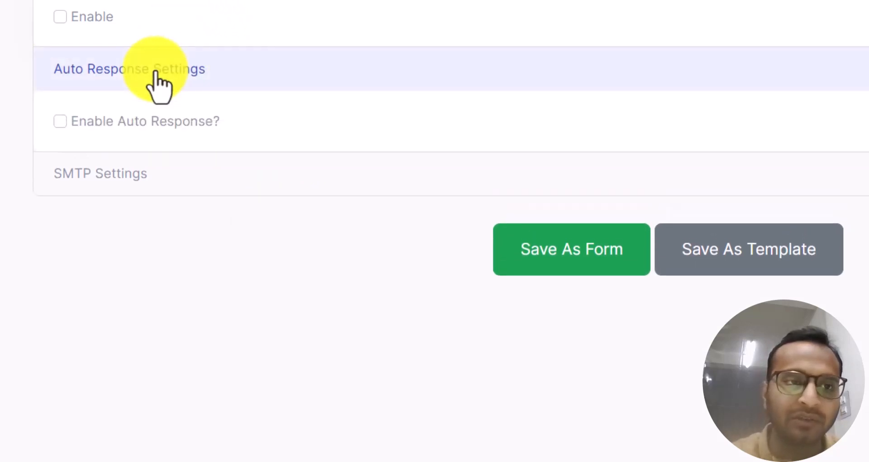
pyautogui.click(155, 71)
pyautogui.click(159, 56)
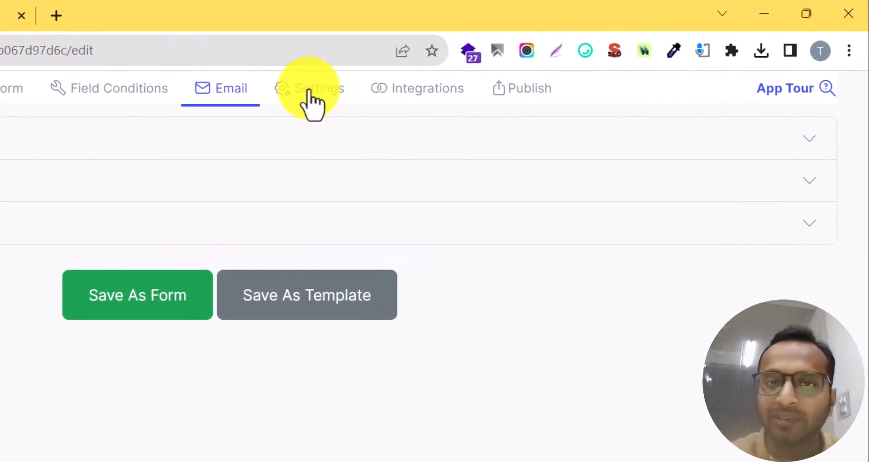
# - Open the form's general settings and switch Google reCAPTCHA off and back on
pyautogui.click(309, 90)
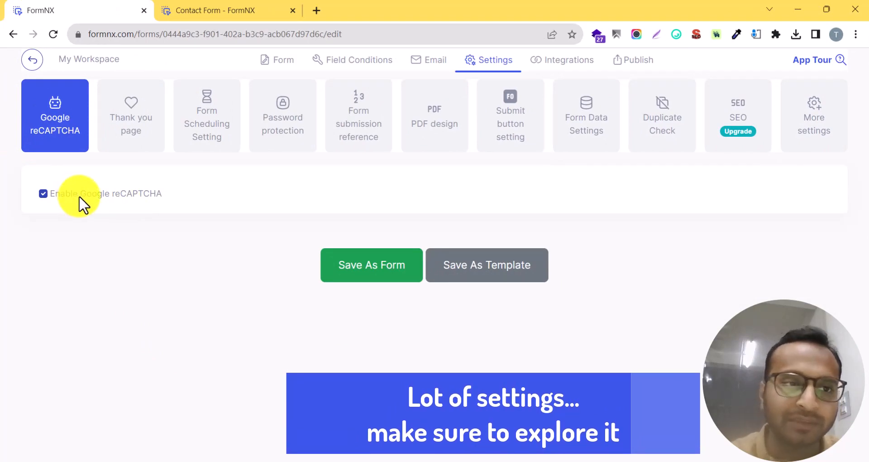
pyautogui.click(83, 200)
pyautogui.click(97, 198)
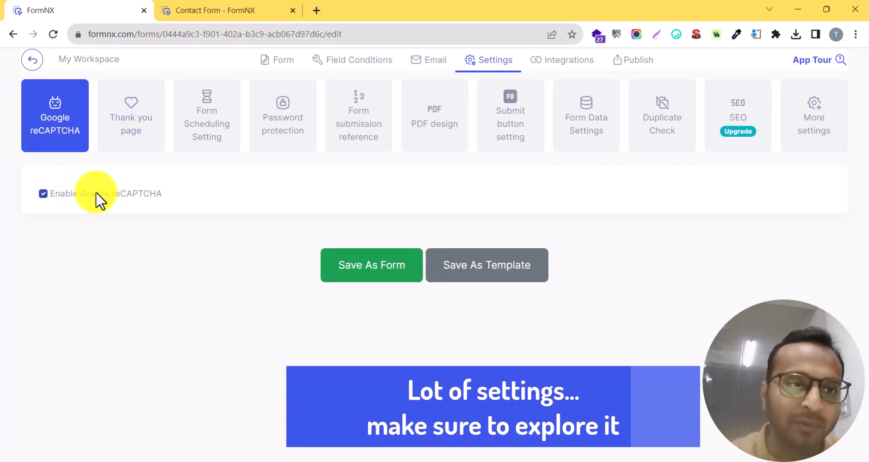
# - Try the external link redirect as the action after submit, and switch back to showing a thank you page
pyautogui.click(135, 147)
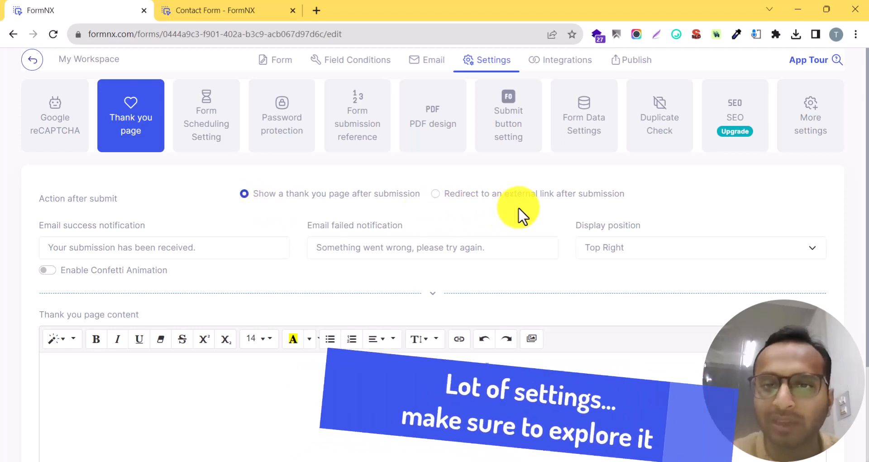
pyautogui.click(508, 195)
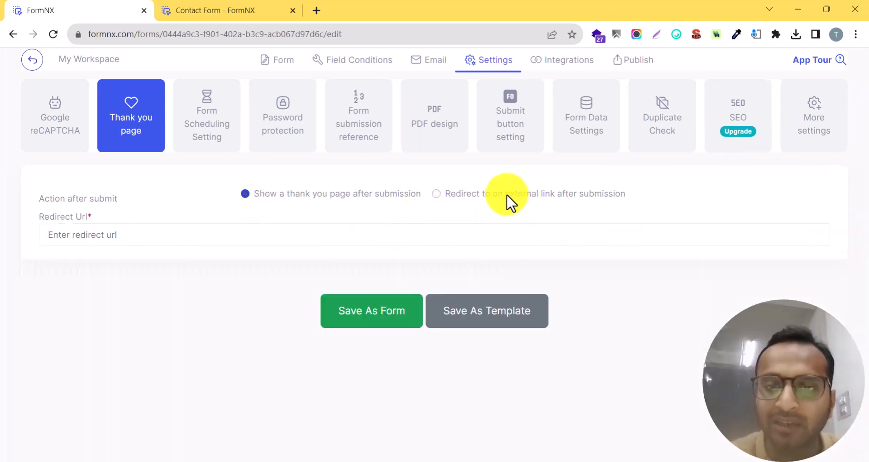
pyautogui.click(362, 196)
# - Review the thank you page content and enable the confetti animation
pyautogui.scroll(-2, 224, 222)
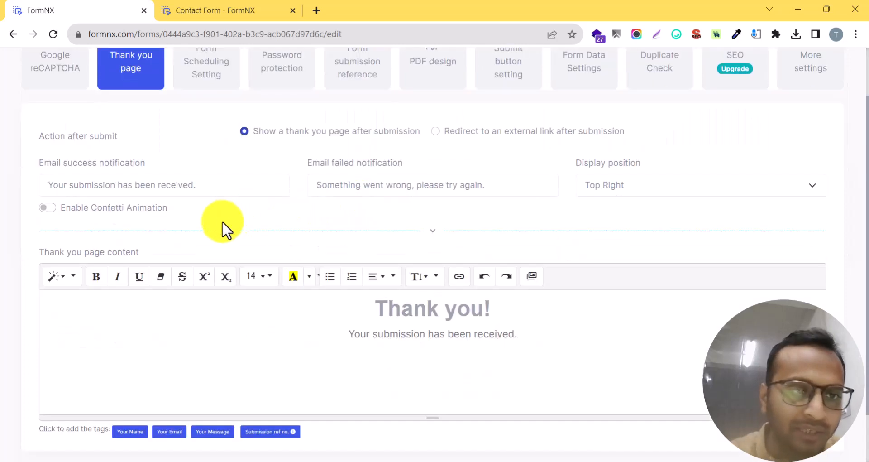
pyautogui.click(548, 329)
pyautogui.scroll(-2, 548, 330)
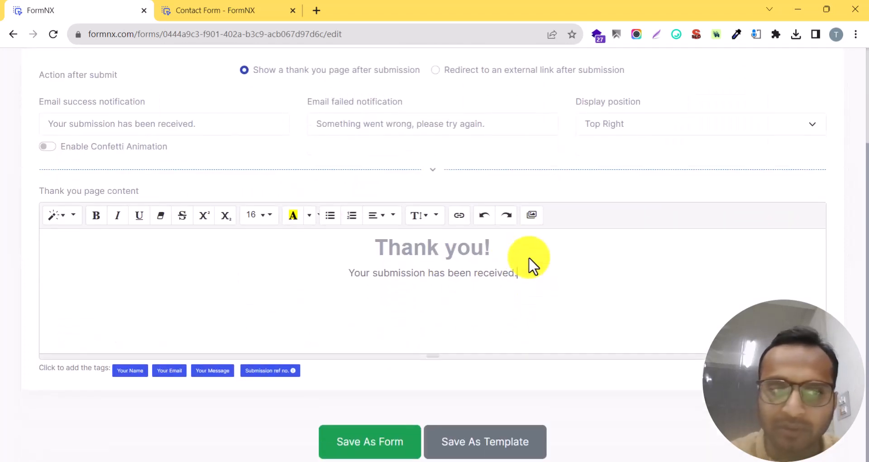
pyautogui.moveTo(373, 256); pyautogui.dragTo(559, 273)
pyautogui.click(560, 280)
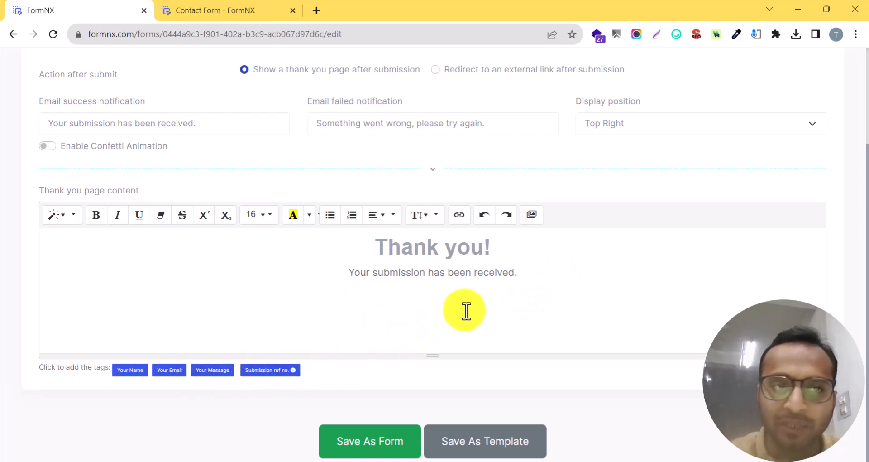
pyautogui.scroll(4, 466, 310)
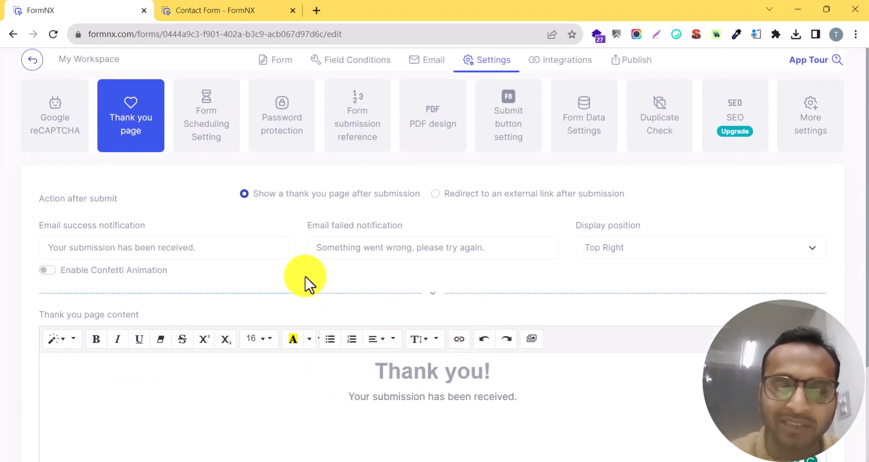
pyautogui.scroll(-2, 306, 278)
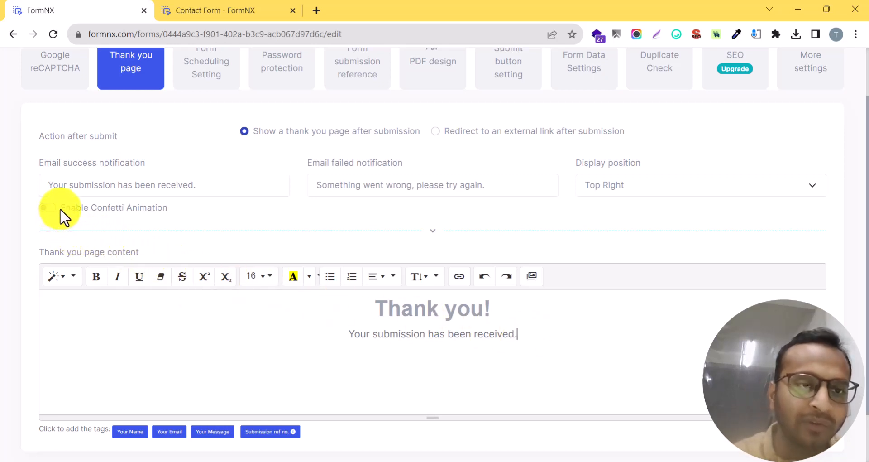
pyautogui.click(47, 208)
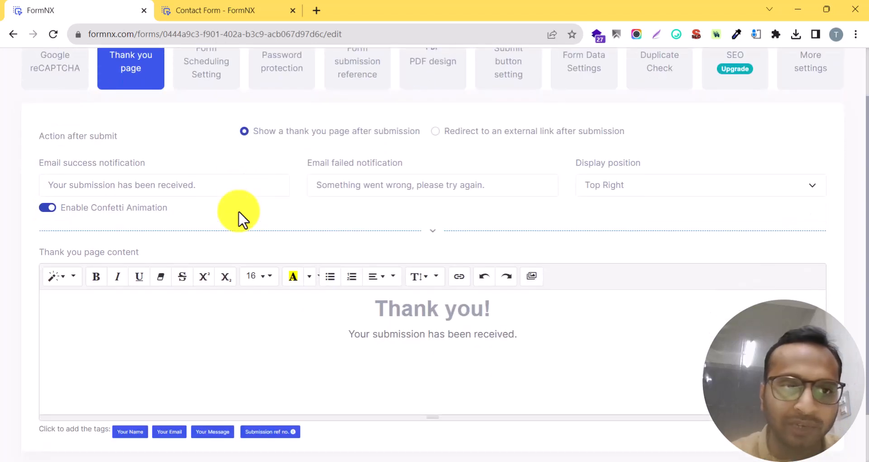
# - Check the form scheduling setting and return to the thank you page content
pyautogui.scroll(3, 240, 216)
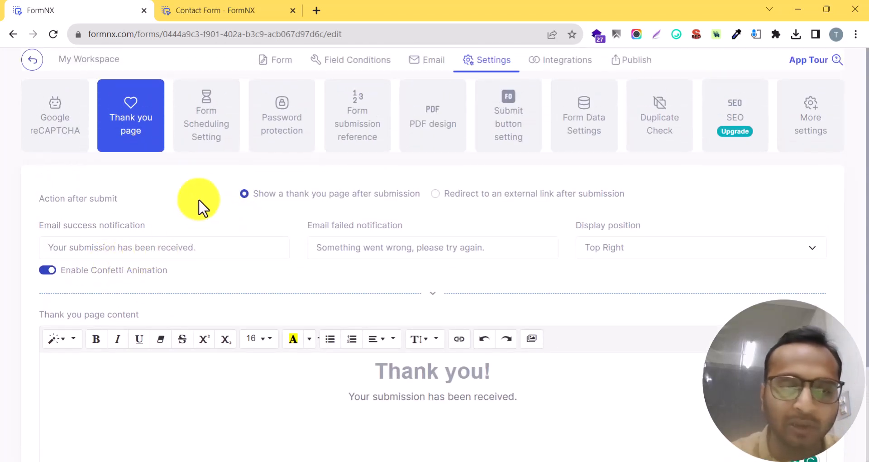
pyautogui.click(208, 146)
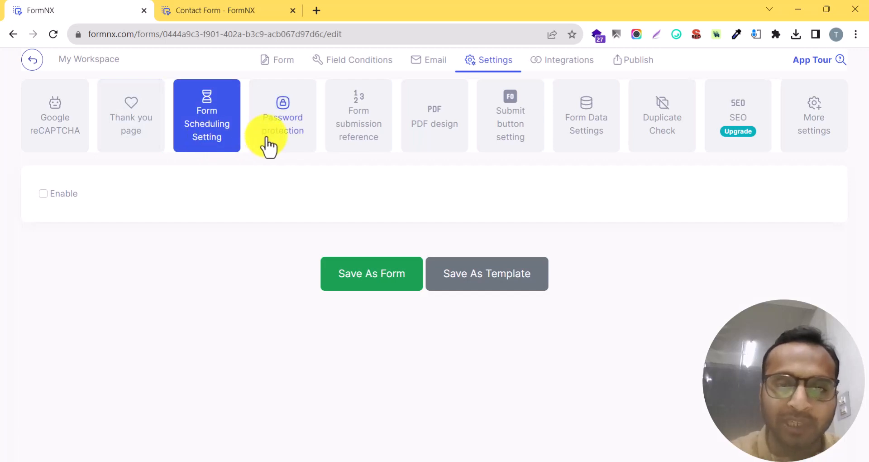
pyautogui.click(143, 151)
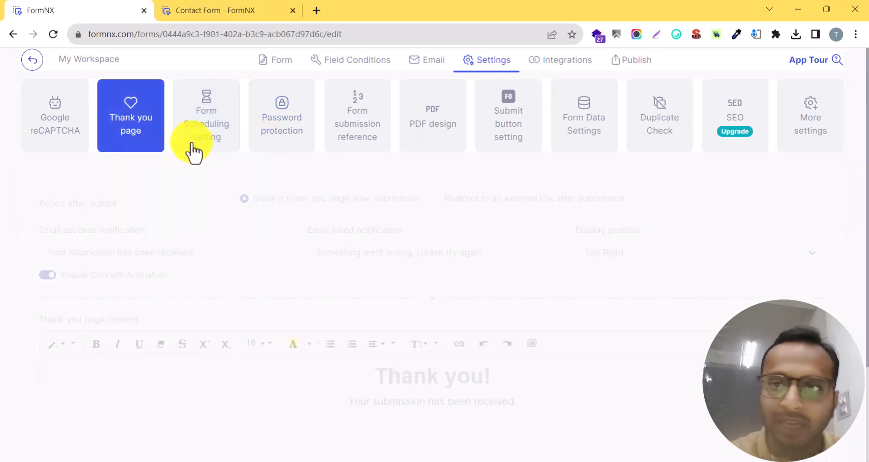
pyautogui.scroll(-3, 459, 240)
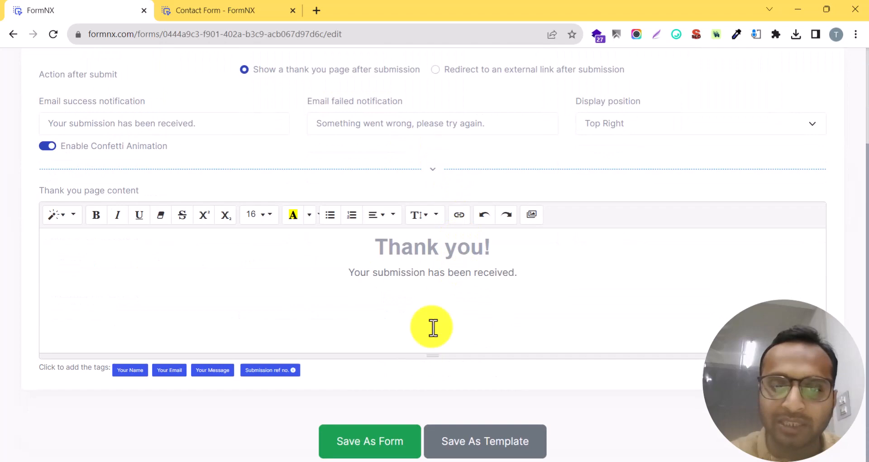
# - Save the form and submit a test response in its preview with a name, an email and the message "How are you?"
pyautogui.click(391, 441)
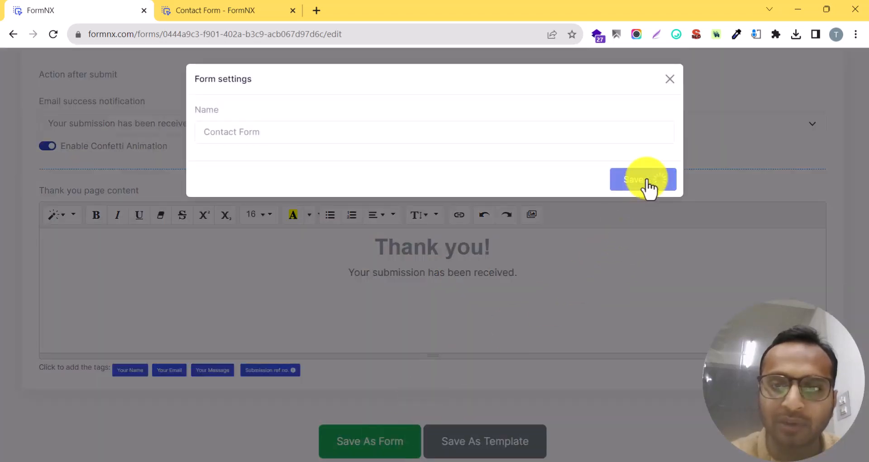
pyautogui.click(461, 181)
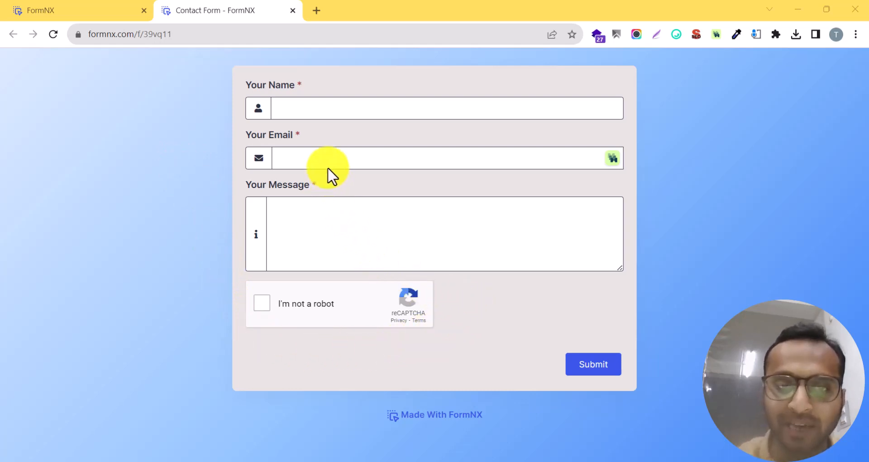
pyautogui.click(319, 110)
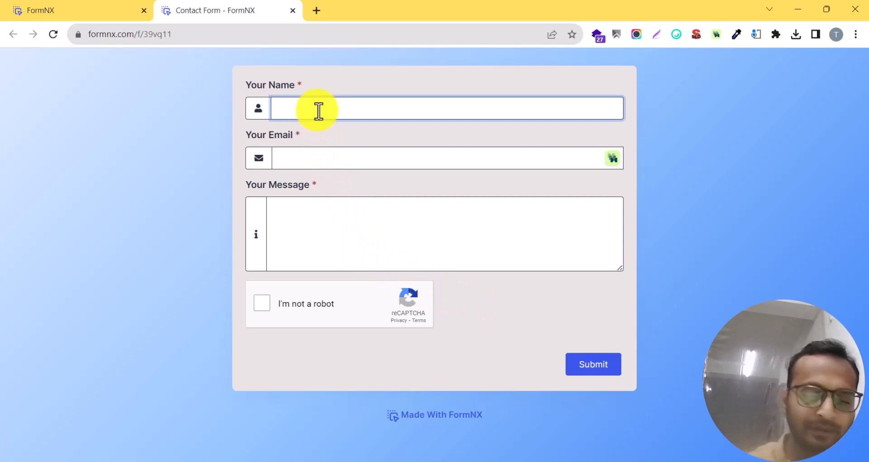
pyautogui.write('How are you')
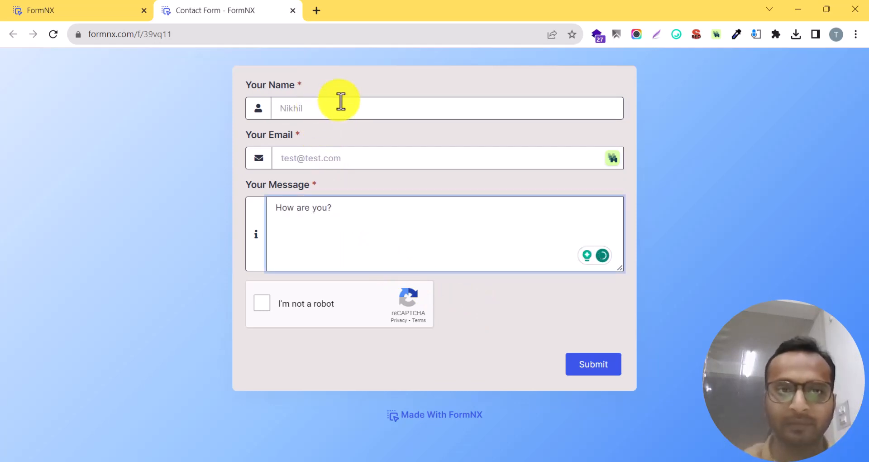
pyautogui.write('?')
pyautogui.click(261, 308)
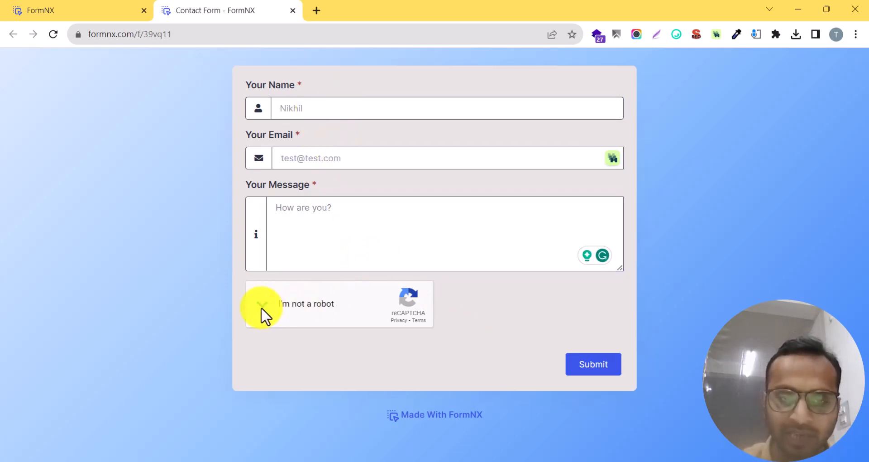
pyautogui.click(591, 369)
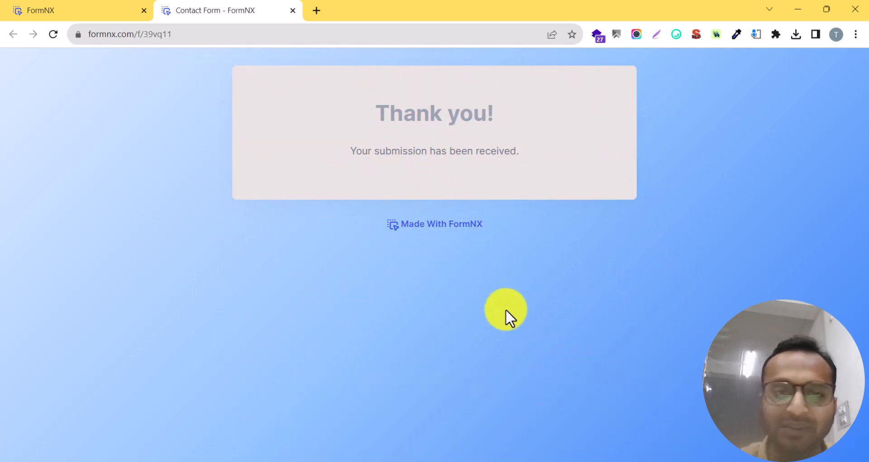
# - Return to the form editor and review the thank you page content editor
pyautogui.click(76, 9)
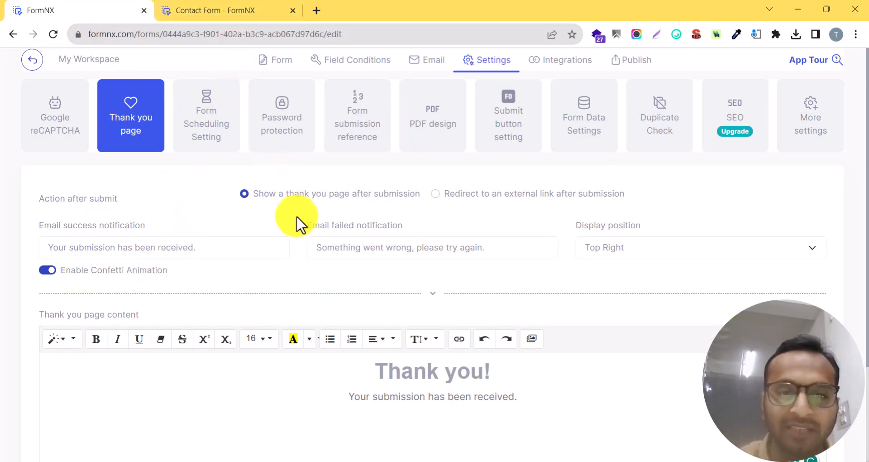
pyautogui.scroll(-3, 317, 226)
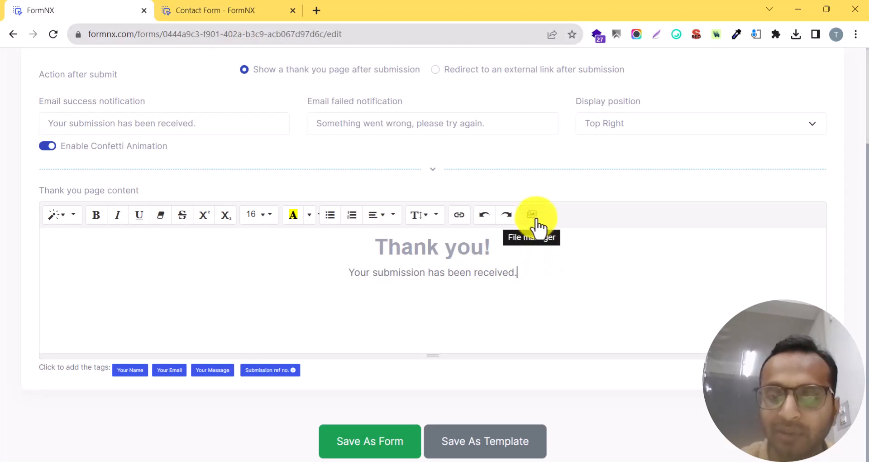
pyautogui.scroll(3, 530, 267)
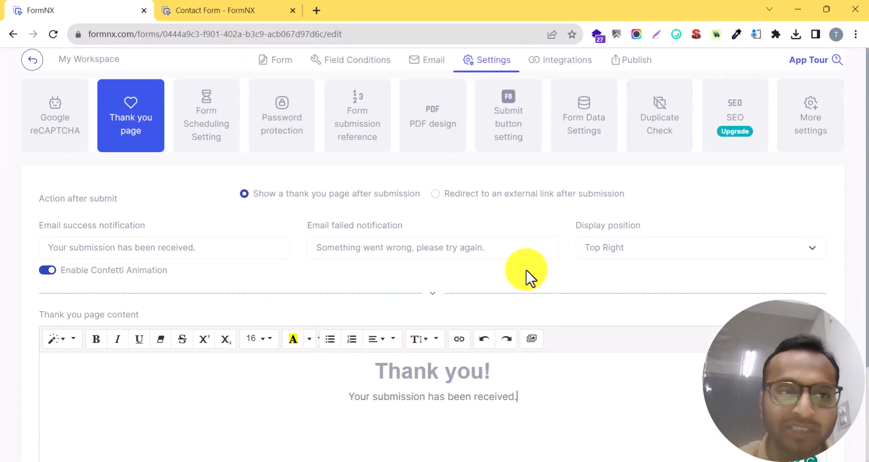
# - Try enabling form scheduling to see its options, disable it again, and view the password protection setting
pyautogui.click(208, 146)
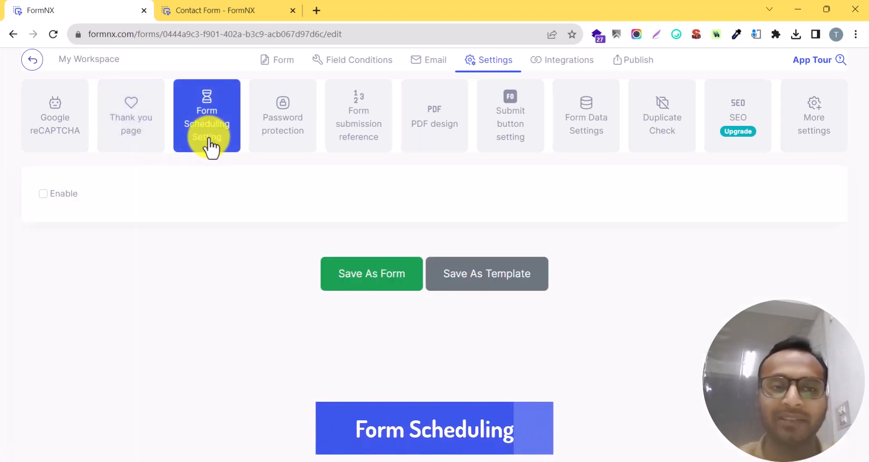
pyautogui.click(64, 196)
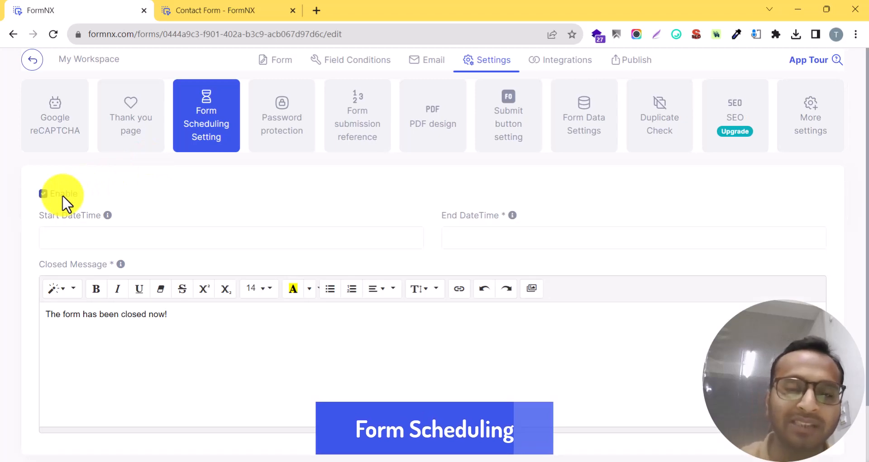
pyautogui.click(63, 195)
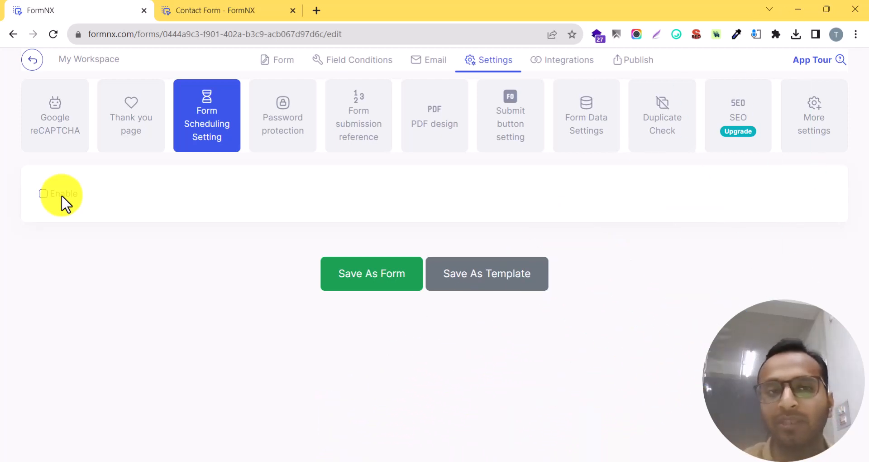
pyautogui.click(62, 197)
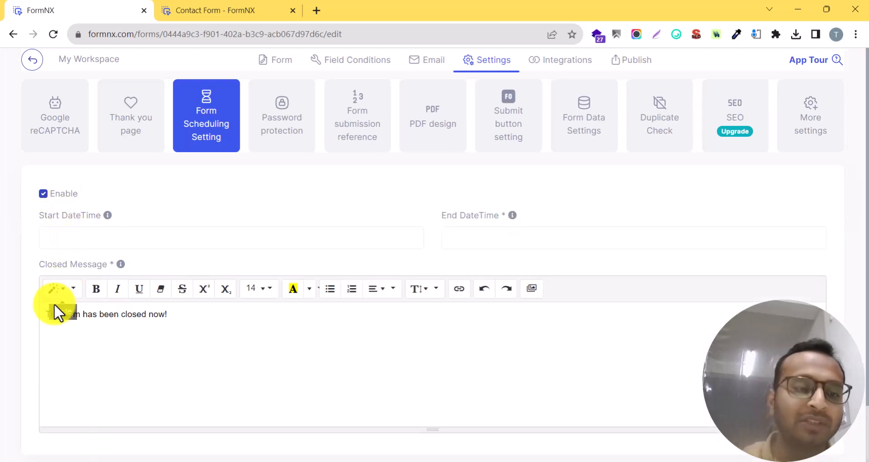
pyautogui.click(59, 197)
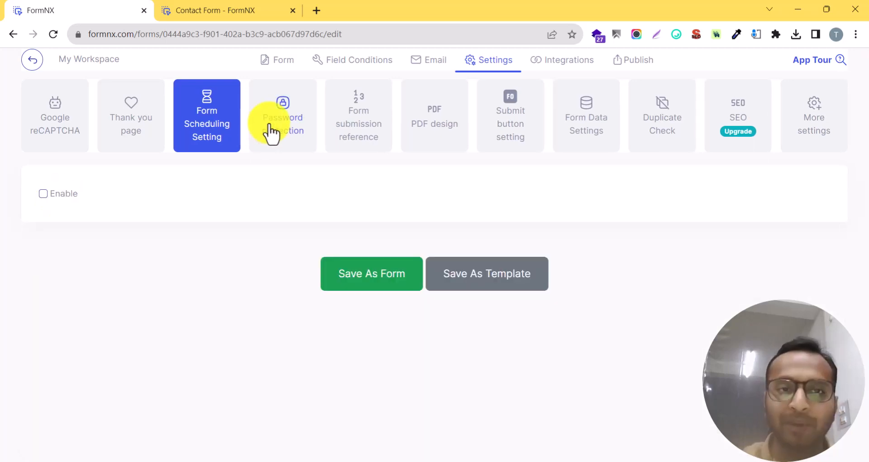
pyautogui.click(271, 130)
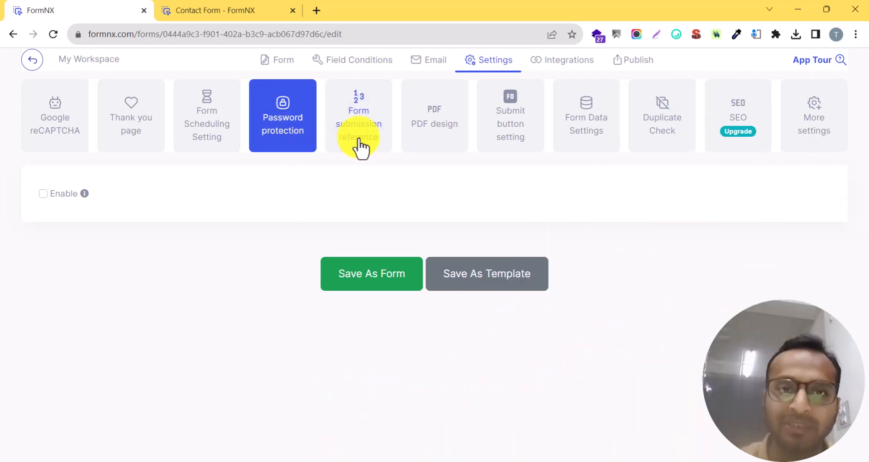
# - Enable the form submission reference with the prefix "#", start number 1 and a minimum of 4 digits
pyautogui.click(361, 143)
pyautogui.click(59, 194)
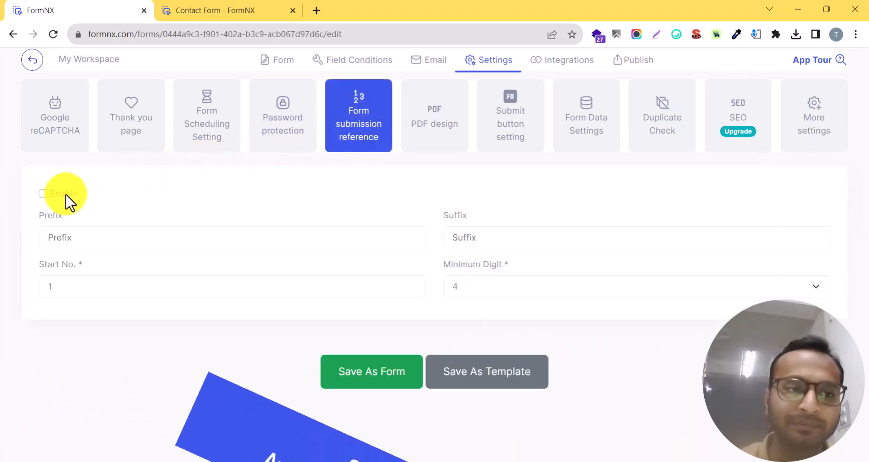
pyautogui.click(70, 232)
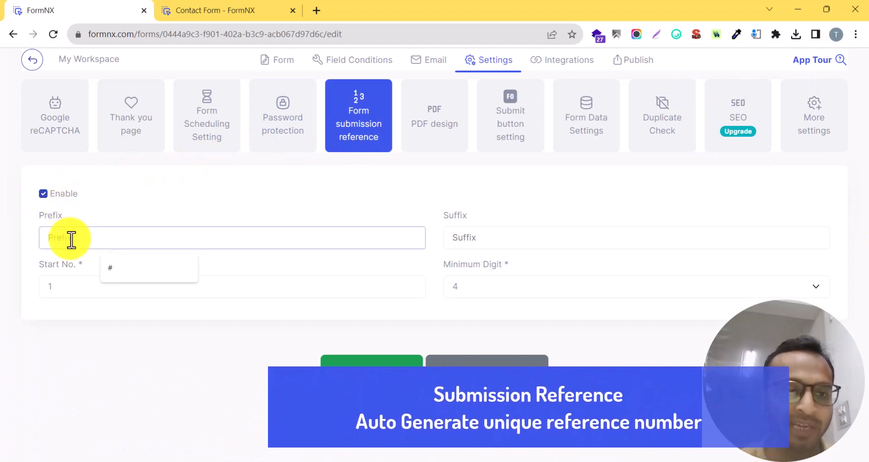
pyautogui.write('#')
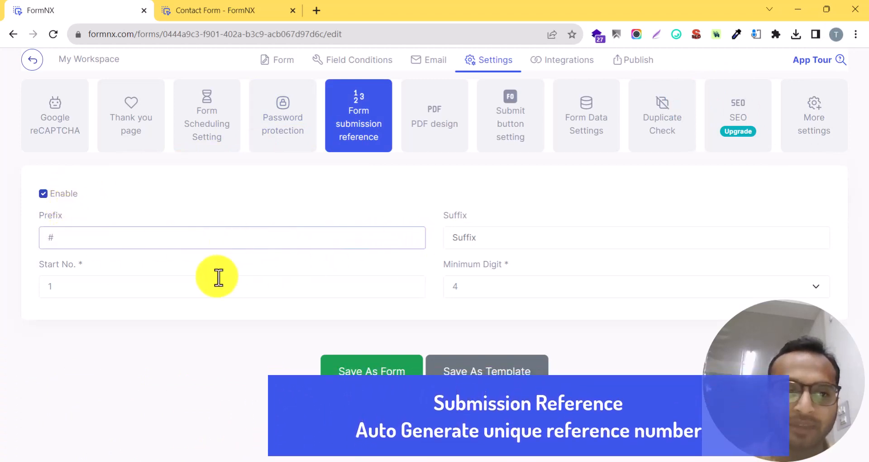
pyautogui.click(181, 283)
pyautogui.click(177, 265)
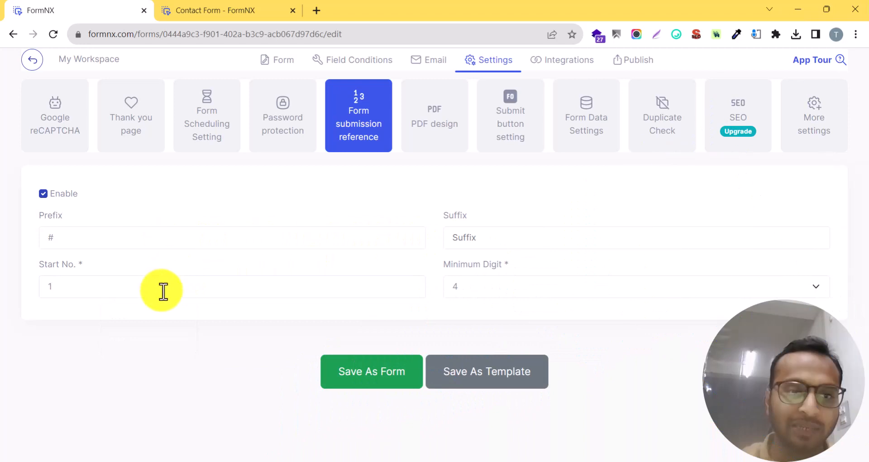
pyautogui.click(471, 292)
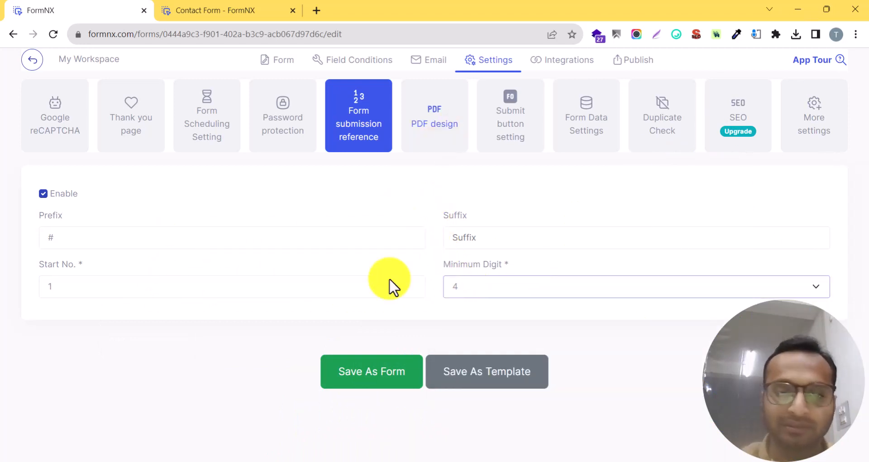
# - Save the form under the name Contact Form and return to editing
pyautogui.click(374, 376)
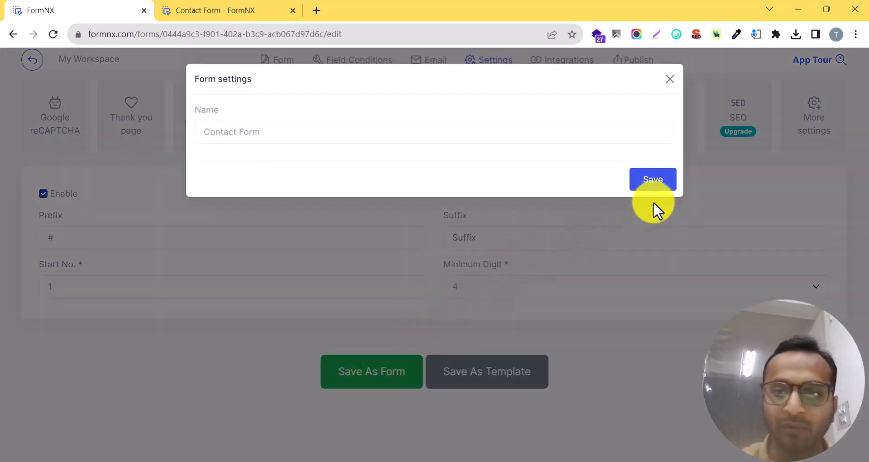
pyautogui.click(658, 184)
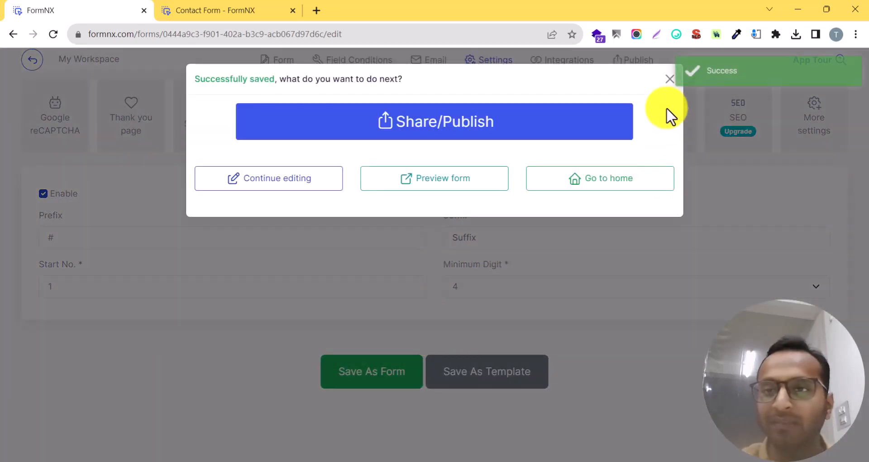
pyautogui.click(670, 79)
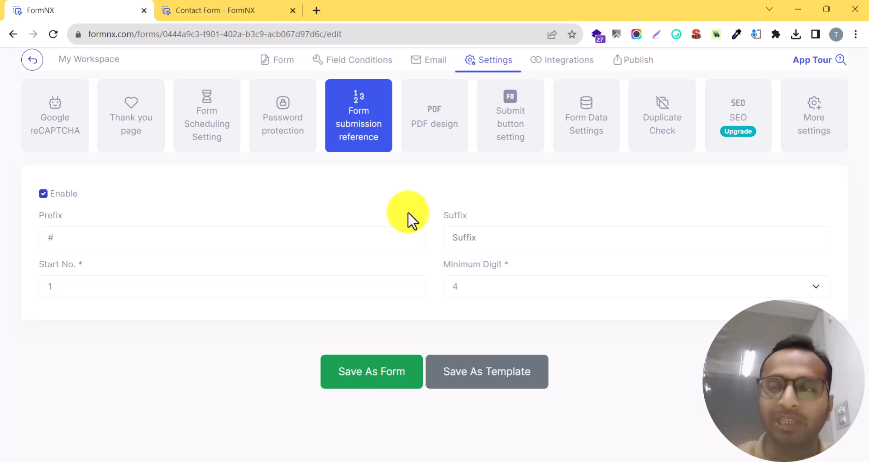
# - View the PDF design and submit button settings, and reload the live form to check its submit button
pyautogui.click(437, 139)
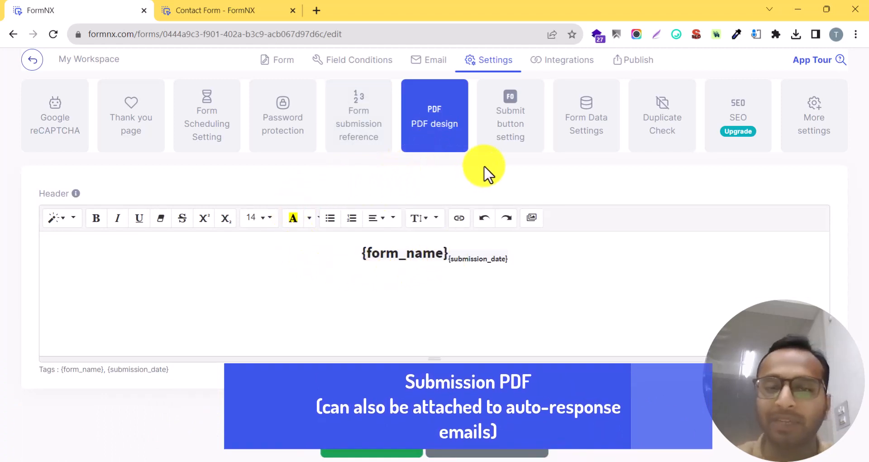
pyautogui.click(510, 138)
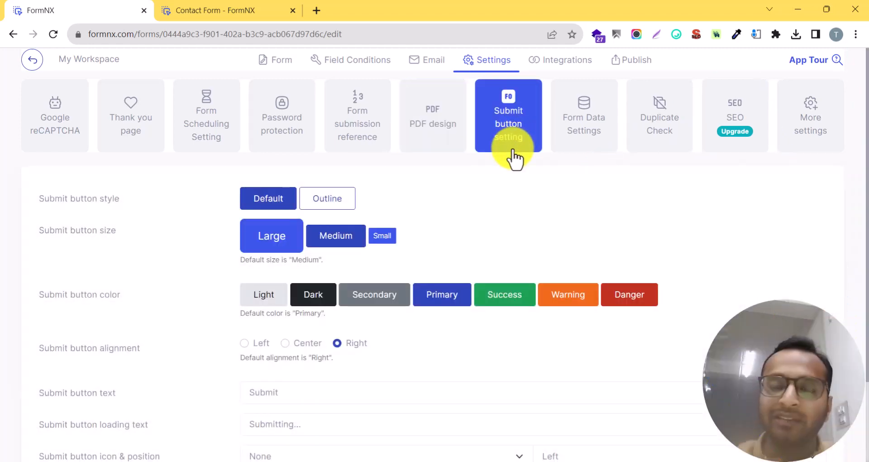
pyautogui.click(263, 9)
pyautogui.click(268, 40)
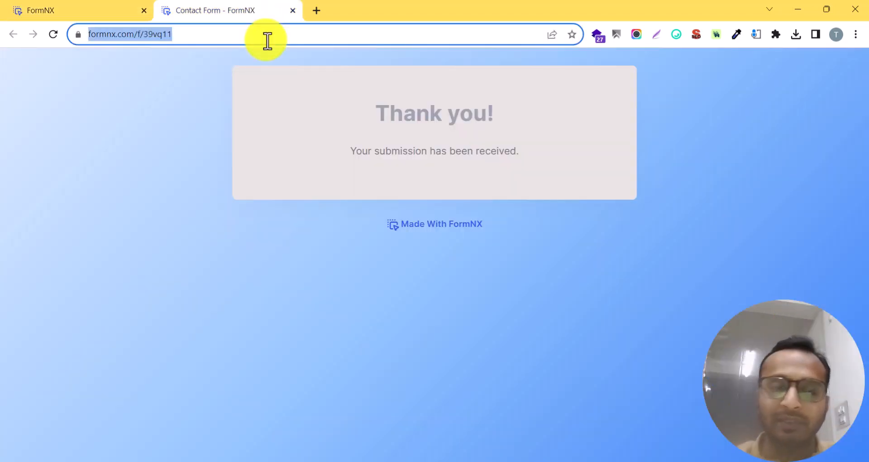
pyautogui.press('Return')
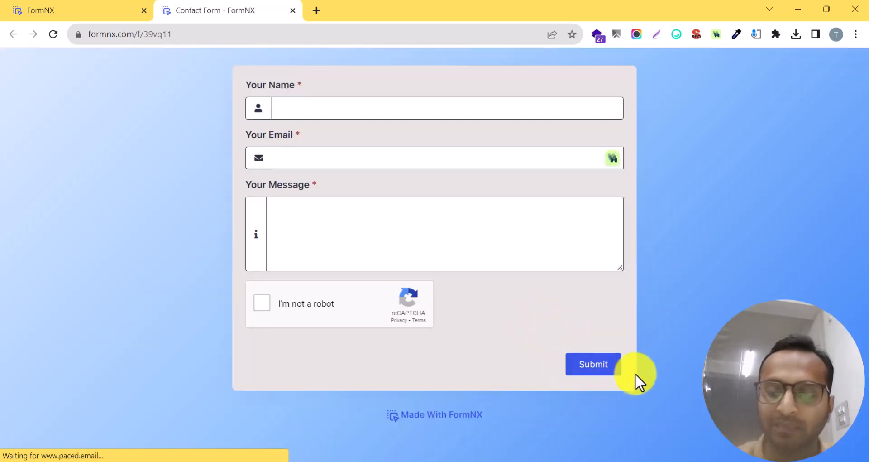
# - Return to the submit button settings and examine the style, button text and loading text options
pyautogui.click(111, 13)
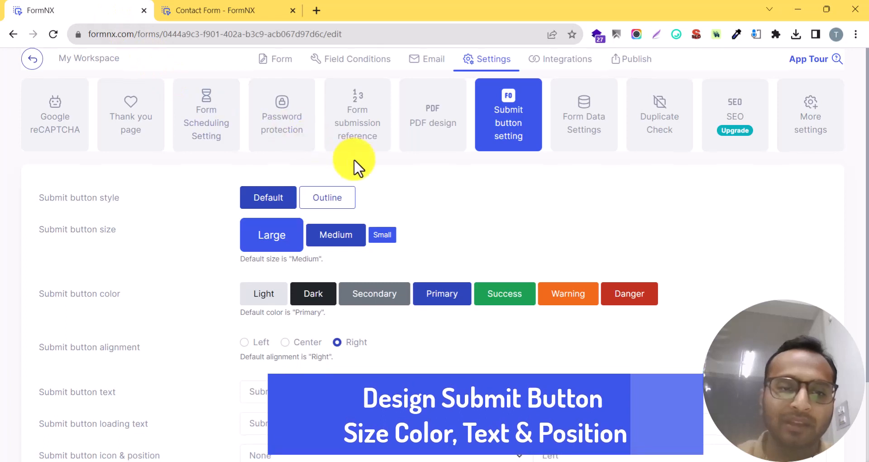
pyautogui.scroll(-2, 354, 167)
pyautogui.click(287, 287)
pyautogui.doubleClick(287, 287)
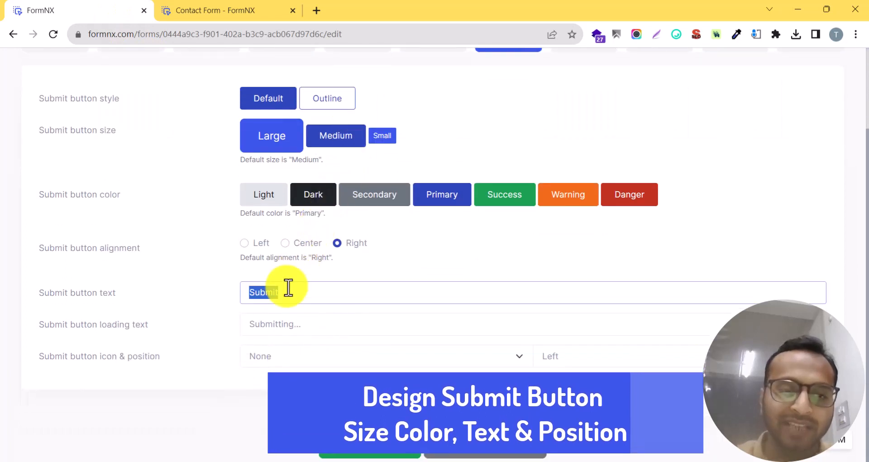
pyautogui.tripleClick(282, 323)
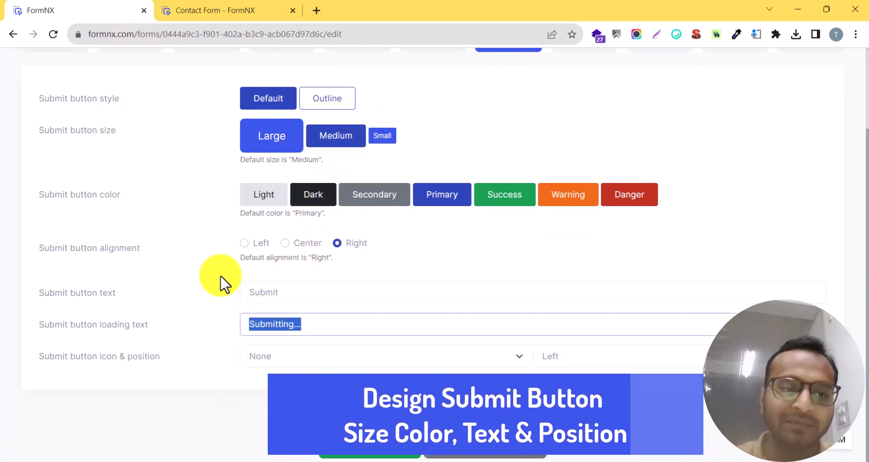
pyautogui.scroll(2, 218, 258)
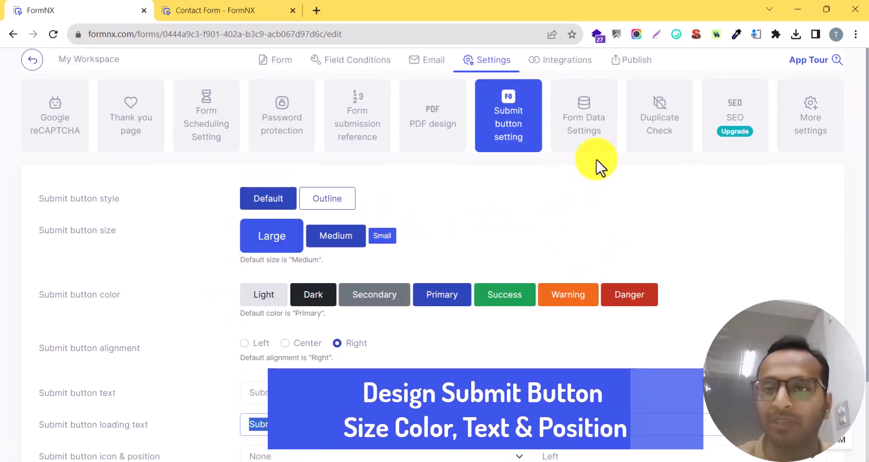
# - Enable the duplicate submission check with IP address as the mechanism
pyautogui.click(657, 141)
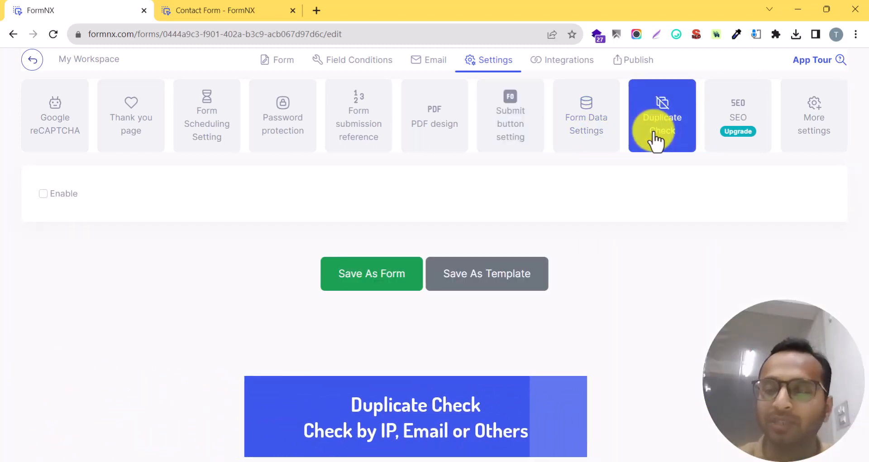
pyautogui.click(63, 194)
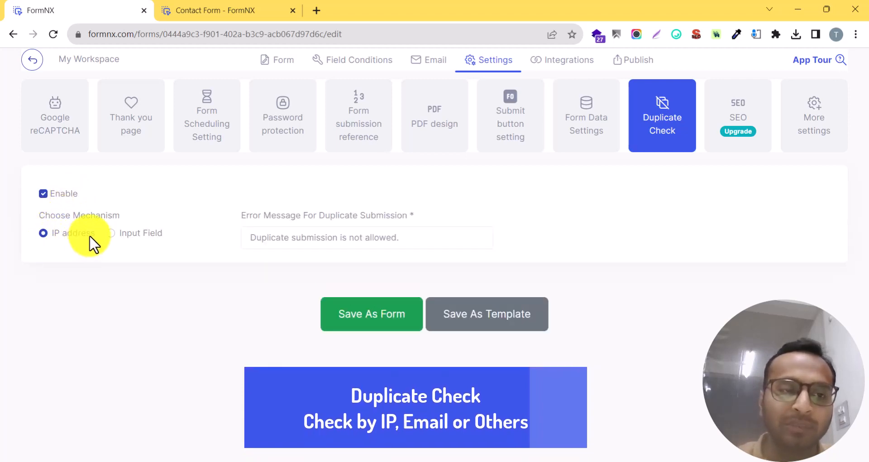
pyautogui.moveTo(93, 233); pyautogui.dragTo(51, 234)
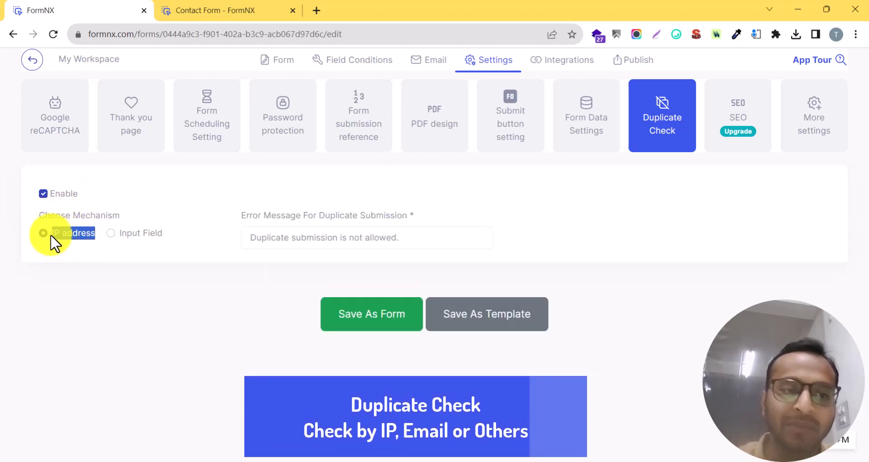
pyautogui.click(52, 235)
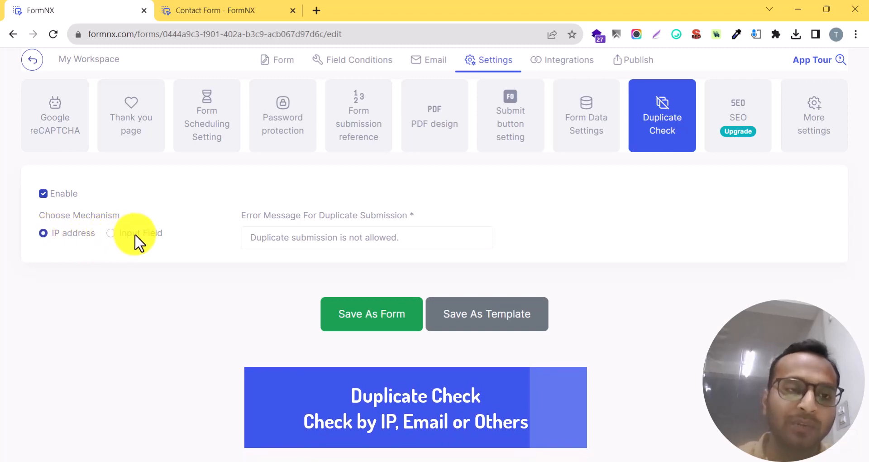
# - Set the duplicate check mechanism to Input Field and choose Your Email as the field to check
pyautogui.click(136, 240)
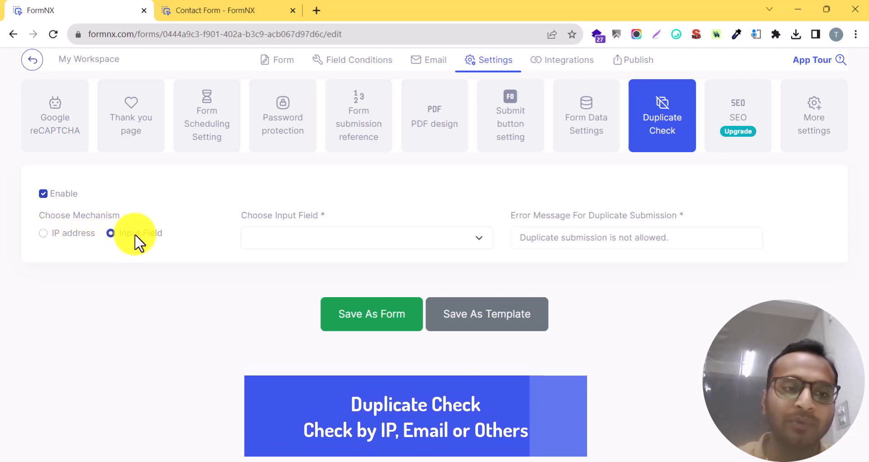
pyautogui.click(267, 240)
pyautogui.click(267, 262)
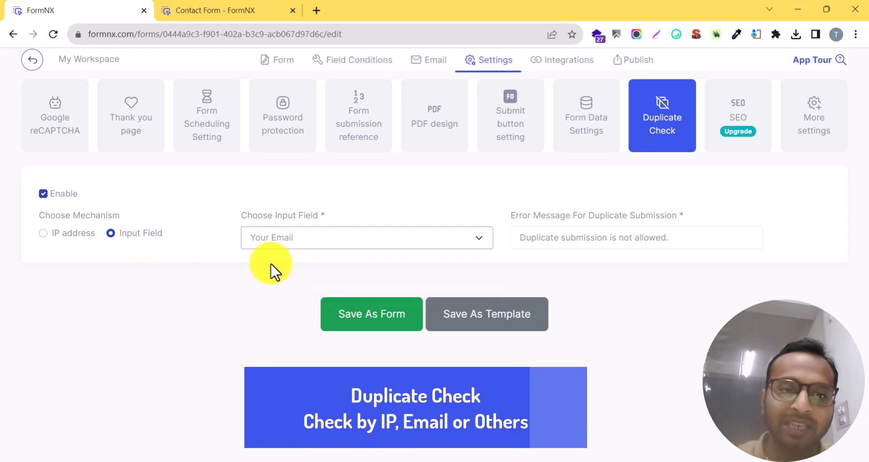
pyautogui.click(218, 254)
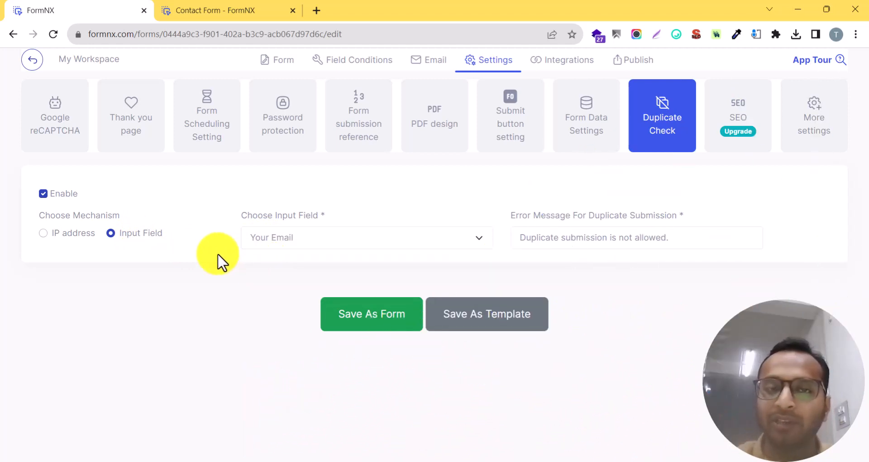
# - Switch the duplicate check mechanism back to IP address and disable the duplicate submission check
pyautogui.click(73, 234)
pyautogui.click(70, 194)
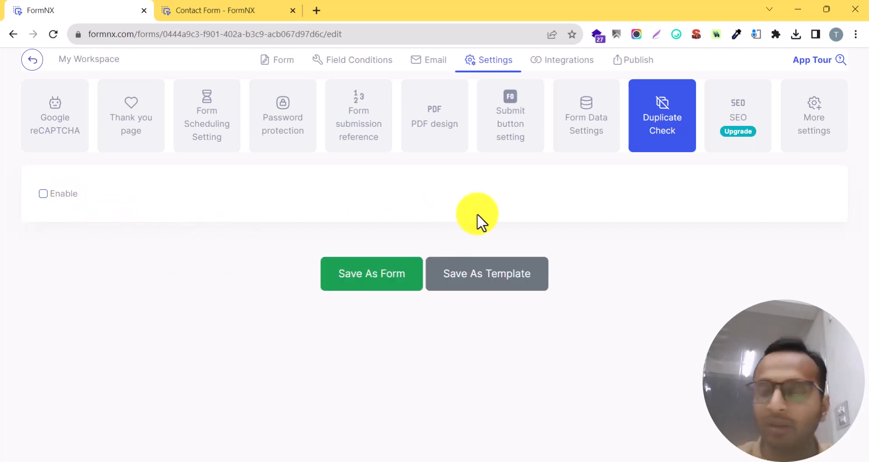
# - View the SEO settings, and enable the progress bar and the scroll to top button for the form
pyautogui.click(755, 149)
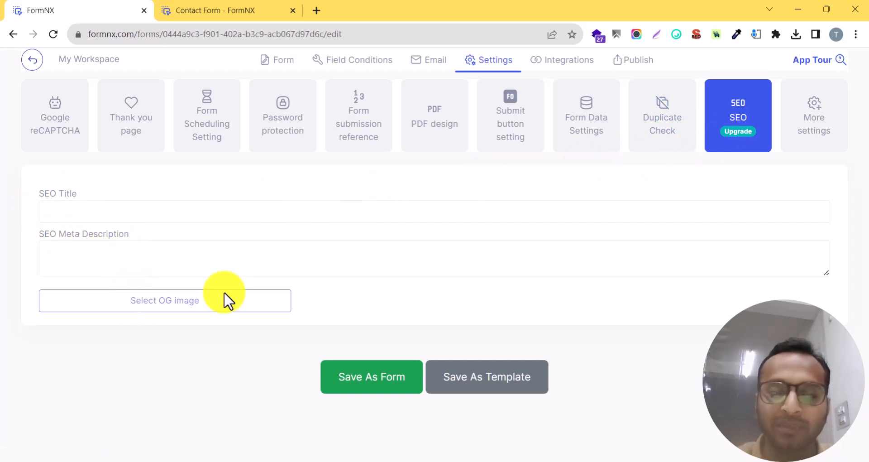
pyautogui.click(820, 143)
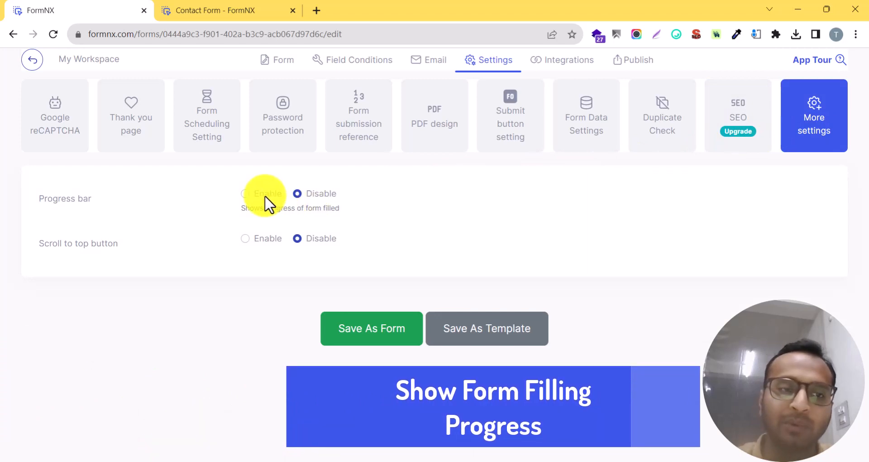
pyautogui.click(267, 198)
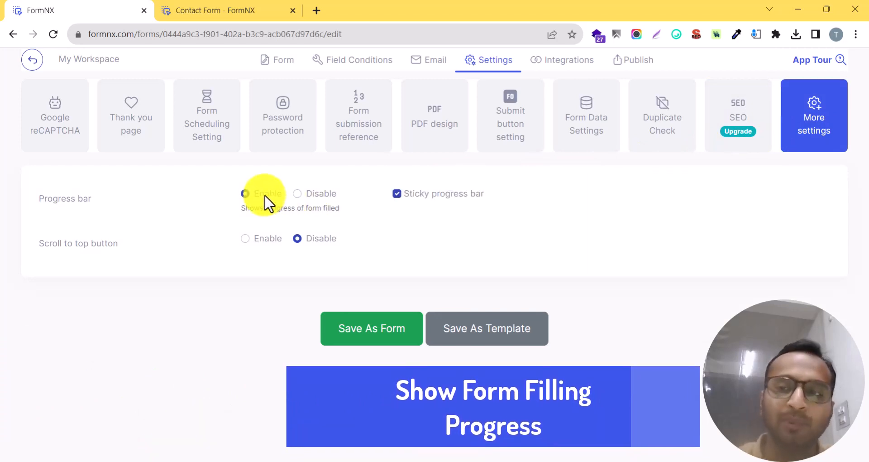
pyautogui.click(261, 248)
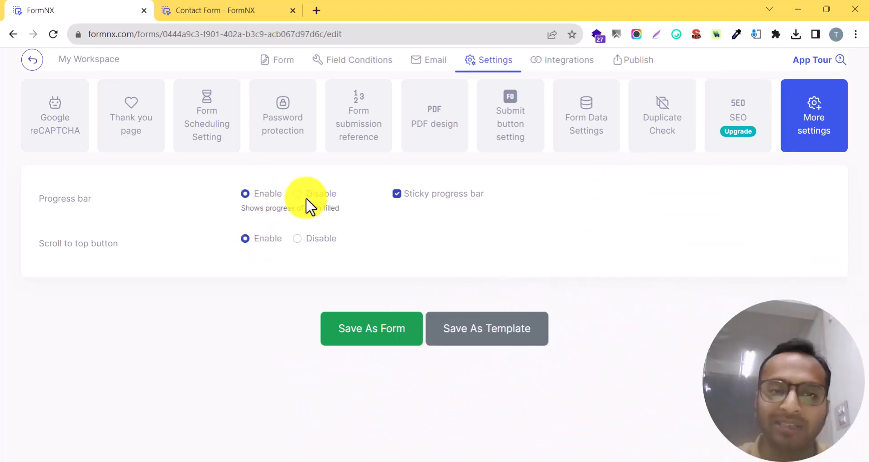
# - Save the form under the name Contact Form and open its live preview
pyautogui.click(390, 330)
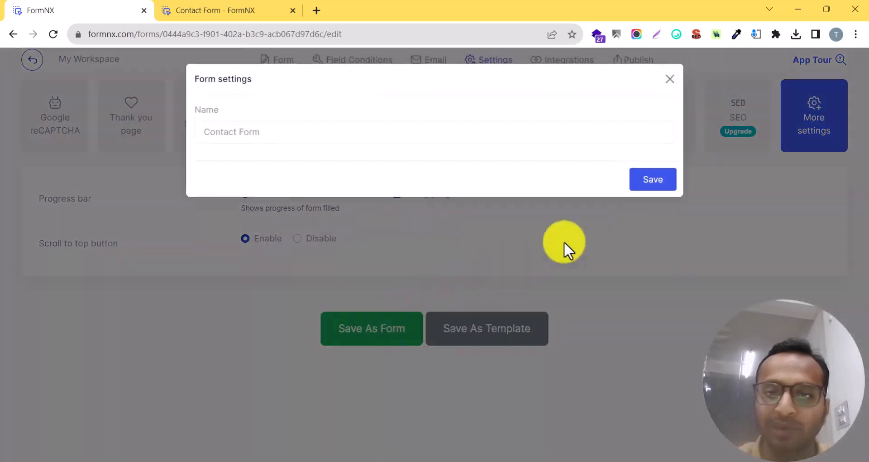
pyautogui.click(655, 189)
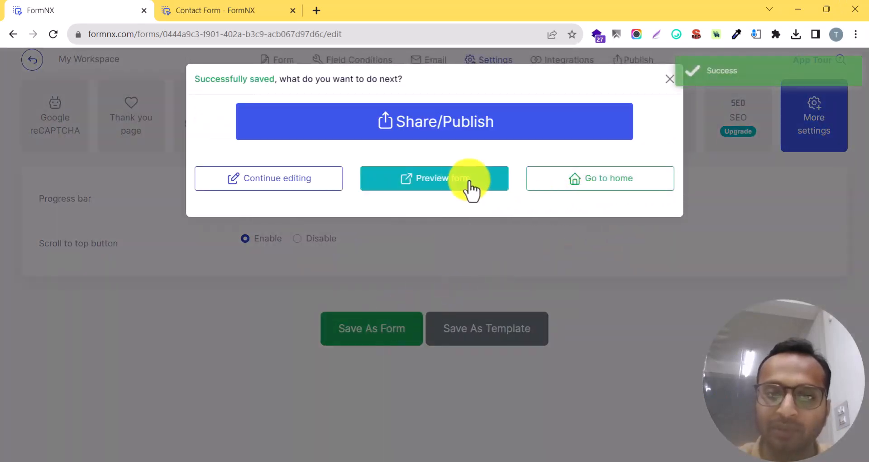
pyautogui.click(467, 186)
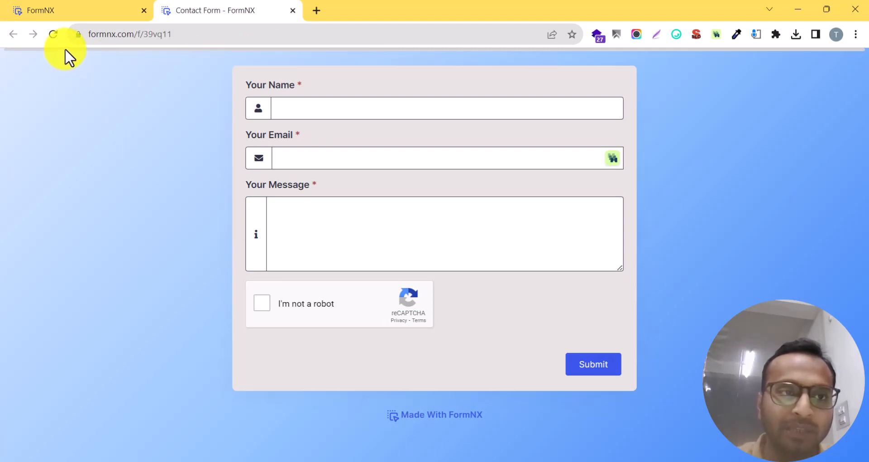
# - Fill in the name and email fields of the live form to check the progress bar
pyautogui.click(304, 106)
pyautogui.write('N')
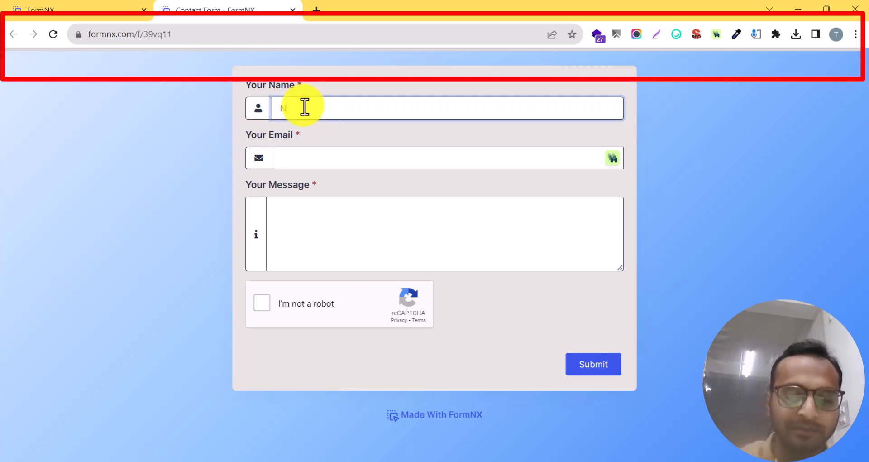
pyautogui.write('ikhil')
pyautogui.press('Tab')
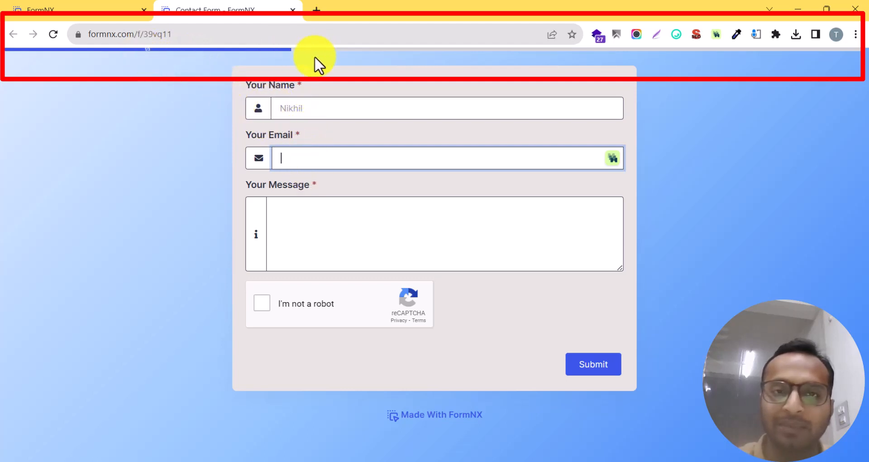
pyautogui.press('Tab')
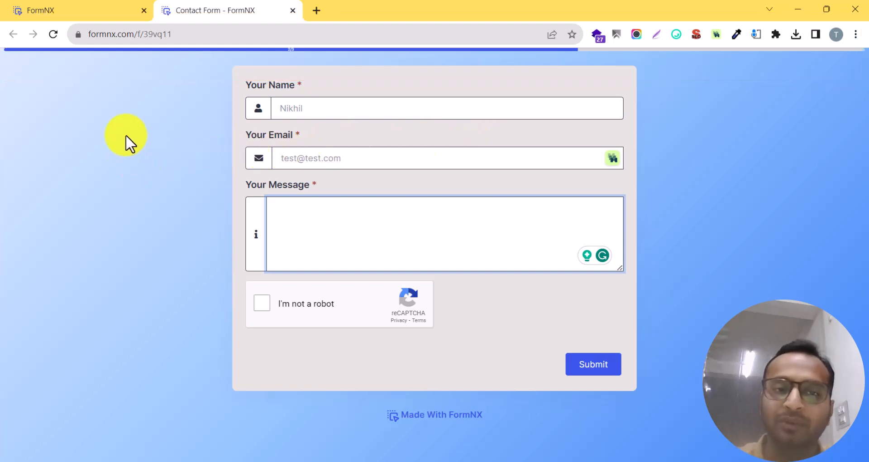
# - Return to the form editor, view the available integrations, and copy the form's direct link for sharing
pyautogui.click(113, 11)
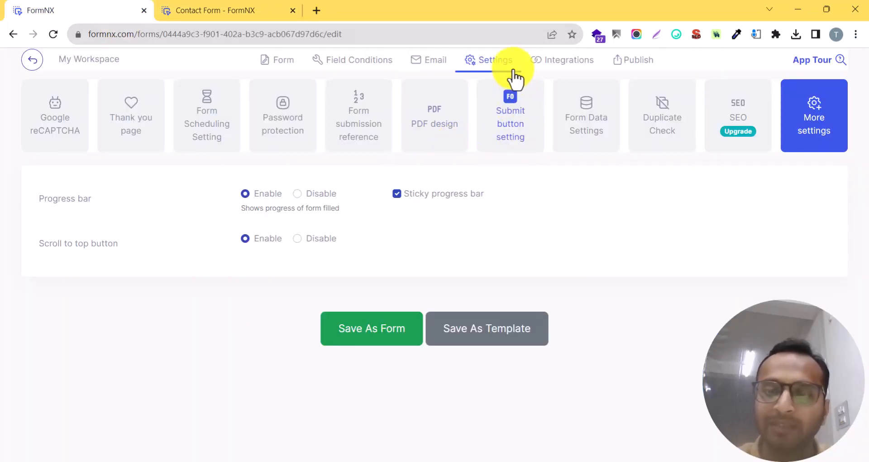
pyautogui.click(566, 66)
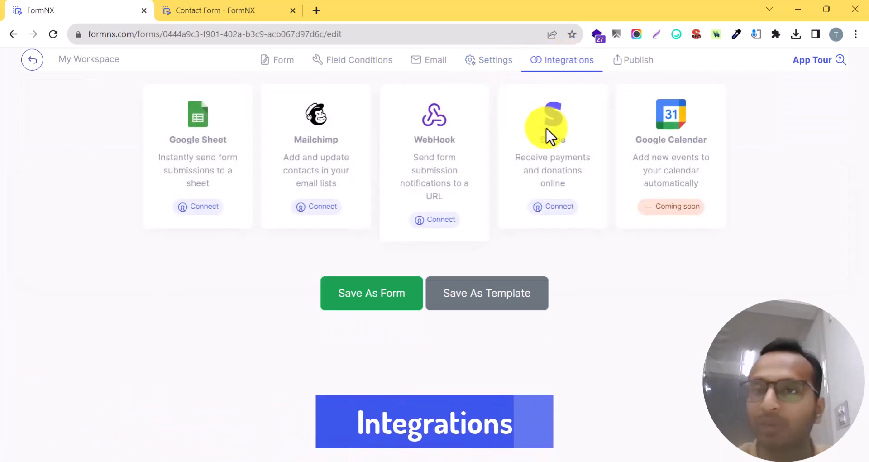
pyautogui.click(639, 66)
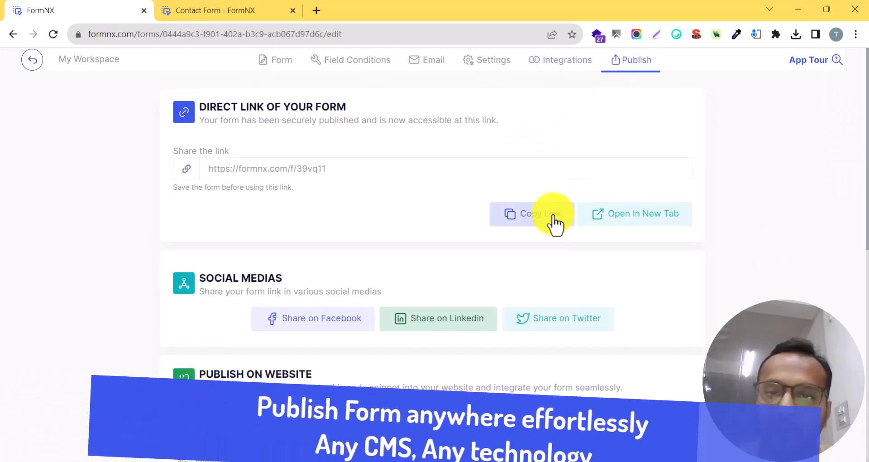
pyautogui.click(536, 212)
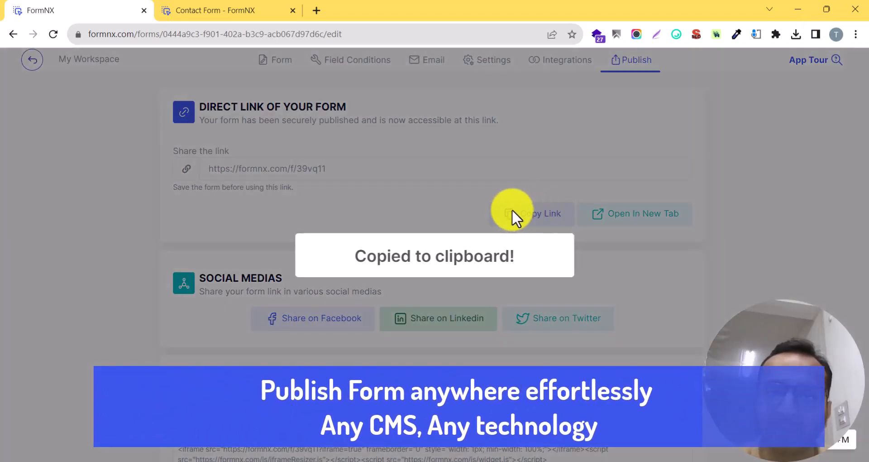
# - Copy the website embed code for the form and select the whole snippet
pyautogui.scroll(-3, 466, 199)
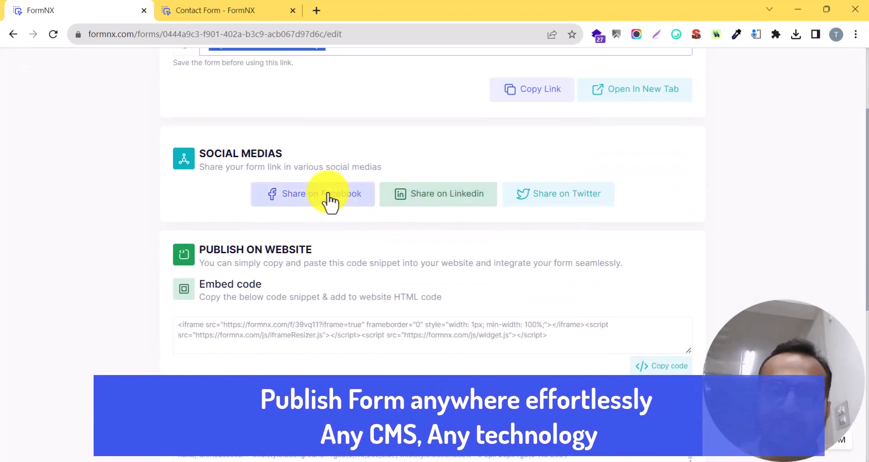
pyautogui.scroll(-3, 328, 199)
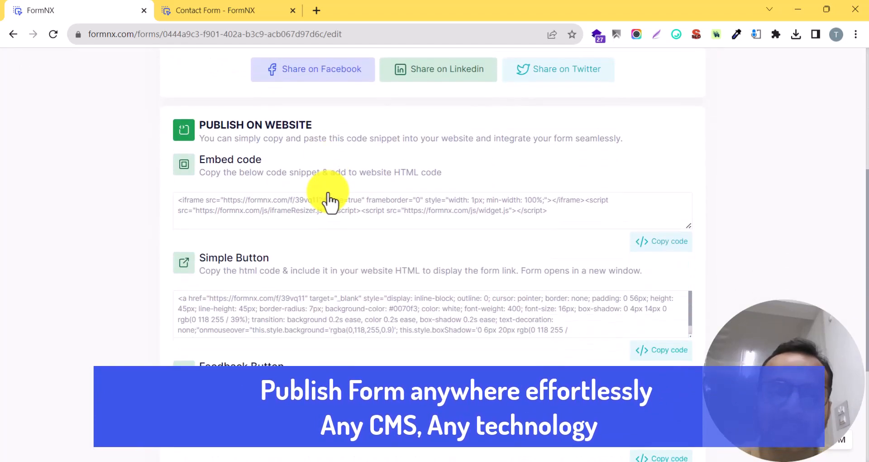
pyautogui.click(297, 210)
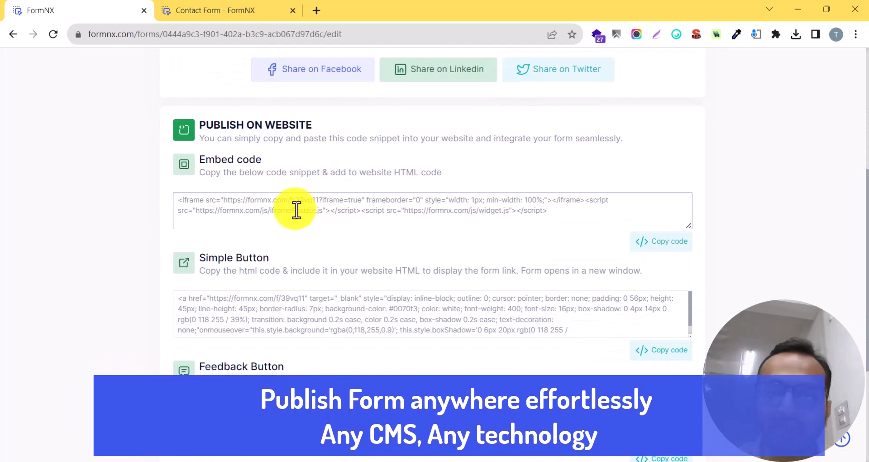
pyautogui.click(648, 243)
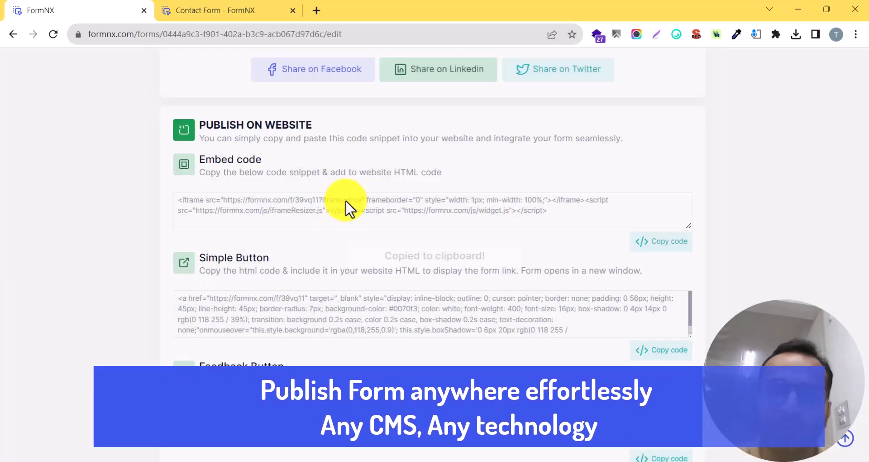
pyautogui.tripleClick(346, 203)
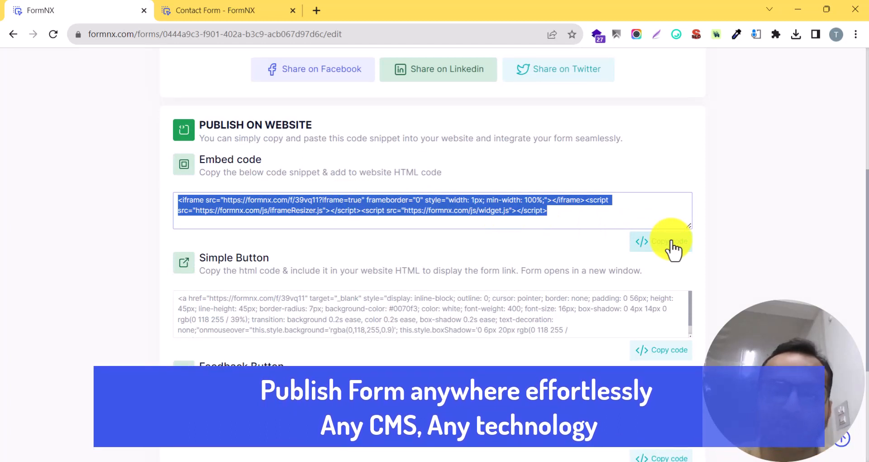
# - Examine the Simple Button, Feedback Button and Lightbox code snippets, selecting each one's full code
pyautogui.scroll(-3, 561, 246)
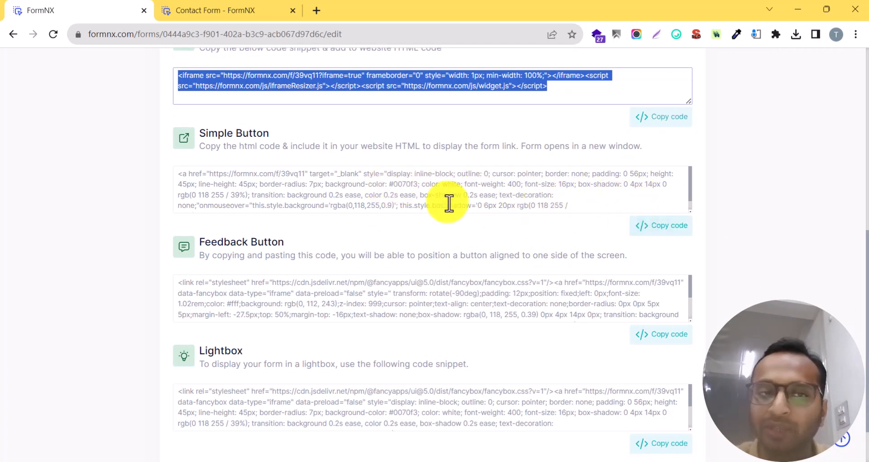
pyautogui.click(304, 183)
pyautogui.hotkey('ctrl', 'a')
pyautogui.scroll(-1, 302, 184)
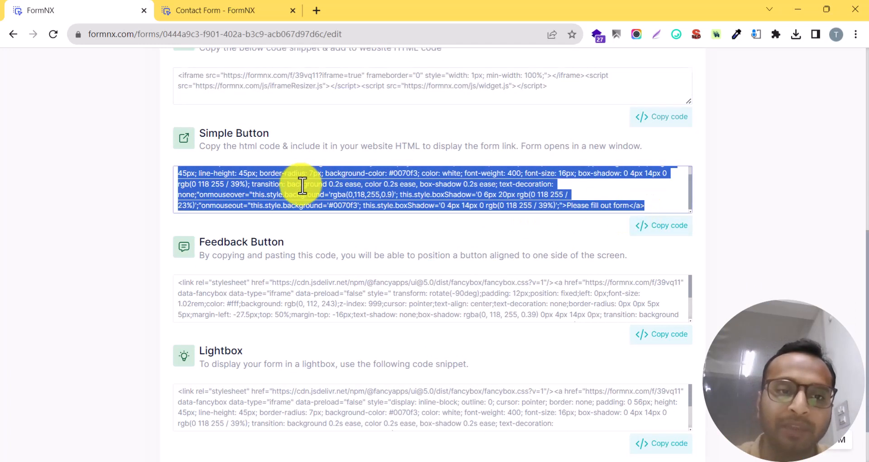
pyautogui.click(255, 309)
pyautogui.hotkey('ctrl', 'a')
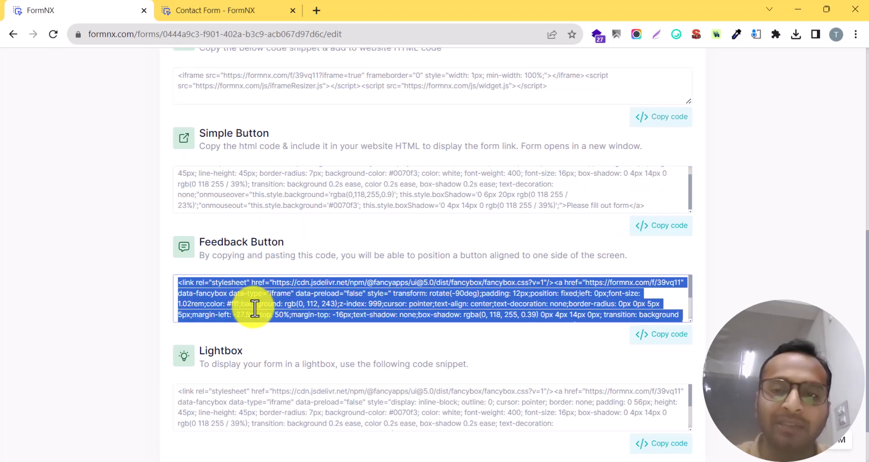
pyautogui.scroll(-1, 255, 309)
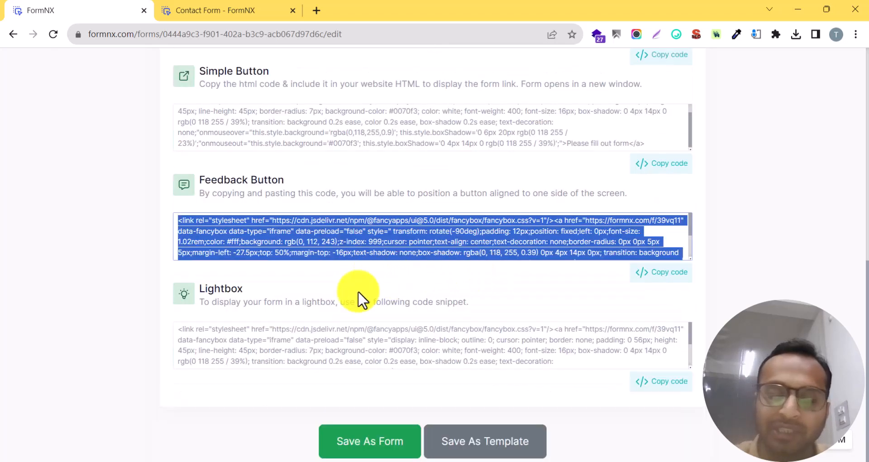
pyautogui.click(224, 334)
pyautogui.hotkey('ctrl', 'a')
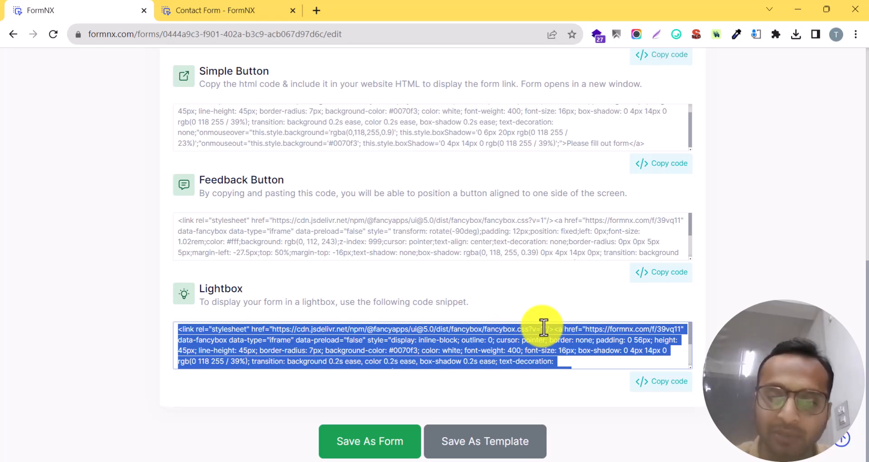
# - Save the form as Contact Form and go back to its sharing and publishing options
pyautogui.click(382, 445)
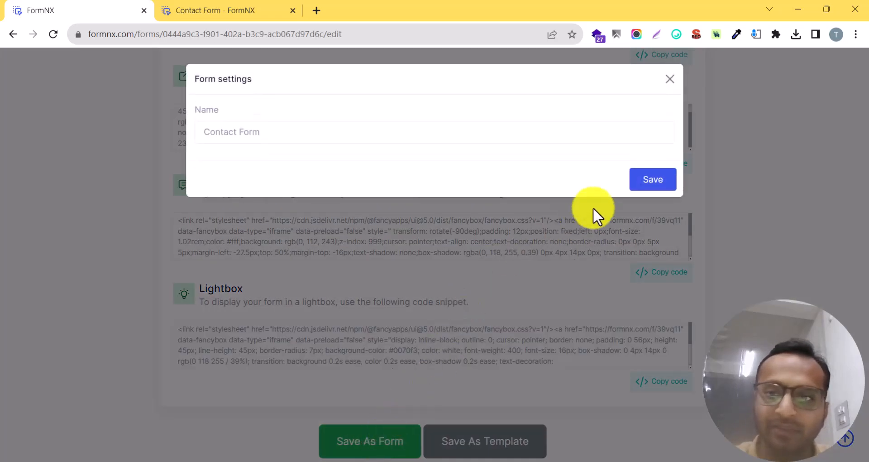
pyautogui.click(640, 180)
pyautogui.click(470, 135)
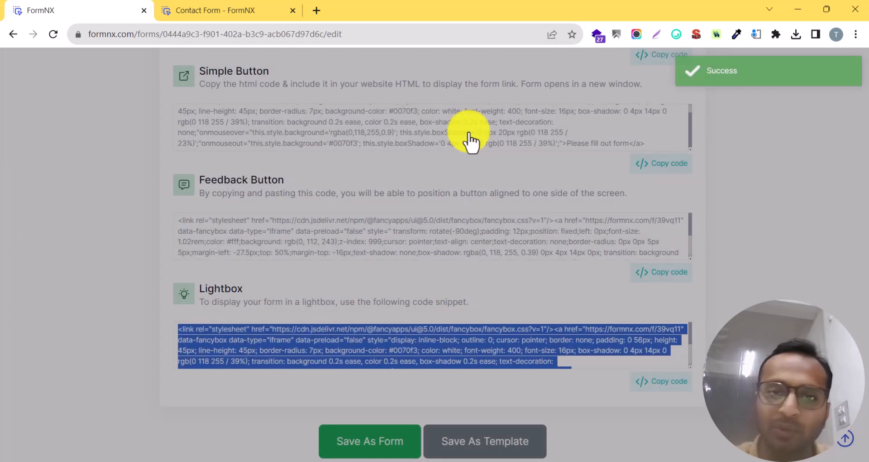
pyautogui.scroll(10, 471, 138)
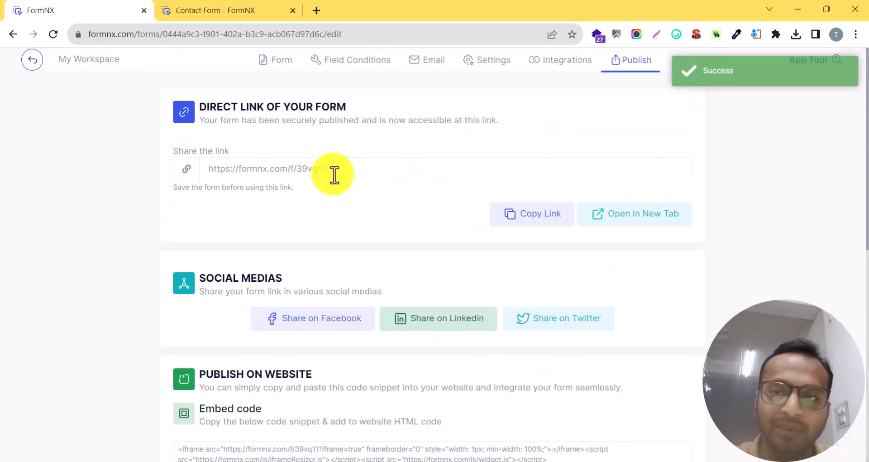
# - Open Contact Form's submissions from the forms list and view the details of the first submission
pyautogui.click(32, 63)
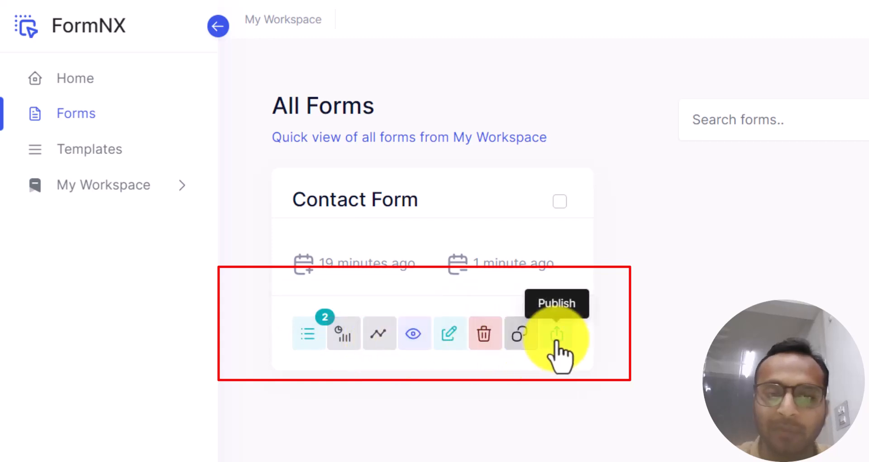
pyautogui.click(307, 344)
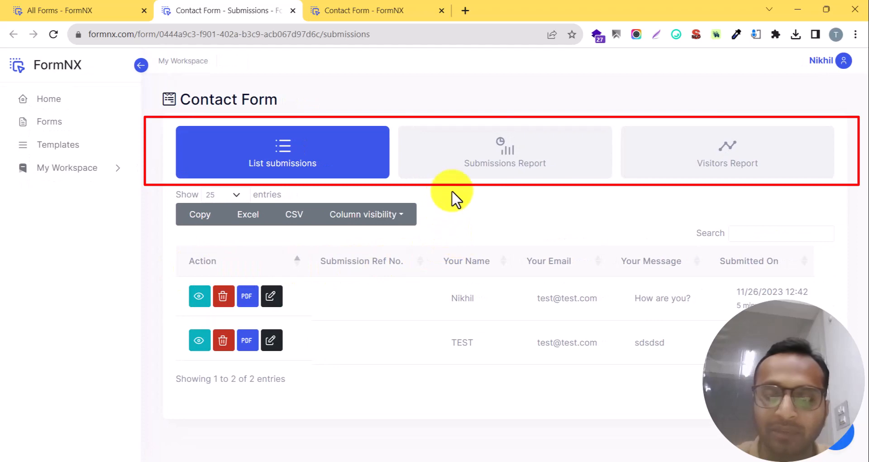
pyautogui.click(451, 309)
pyautogui.click(200, 296)
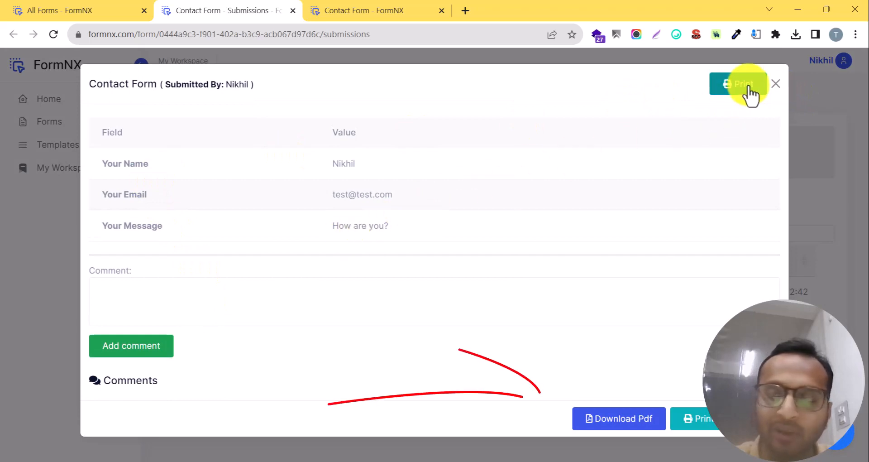
pyautogui.click(777, 84)
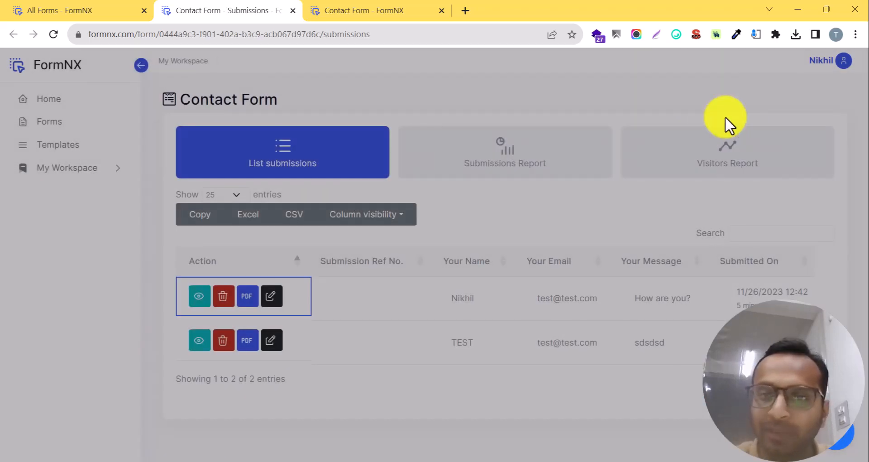
# - Reload the live contact form and submit another test entry with the message "Hw are you?"
pyautogui.click(392, 14)
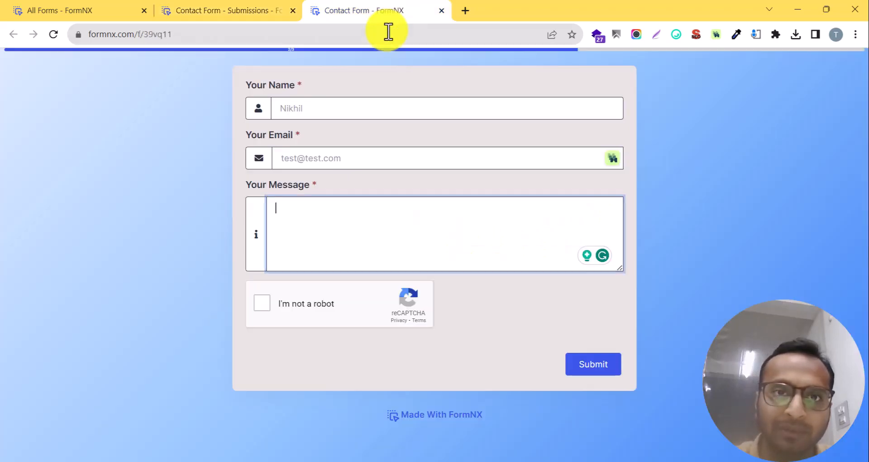
pyautogui.click(389, 31)
pyautogui.press('Return')
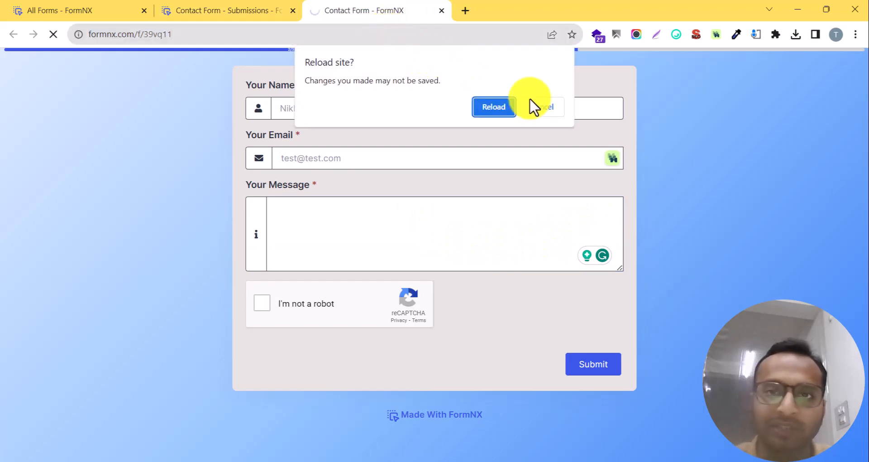
pyautogui.click(555, 110)
pyautogui.click(578, 368)
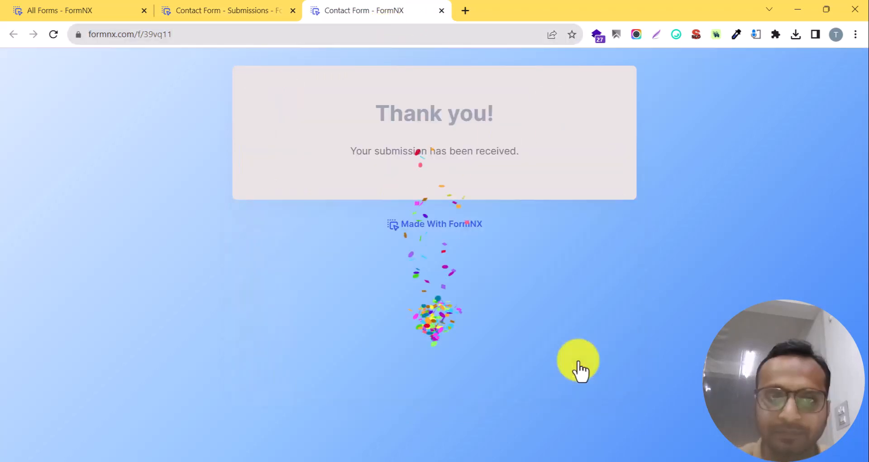
# - Refresh Contact Form's submissions list and check the reference number of the newest submission
pyautogui.click(244, 11)
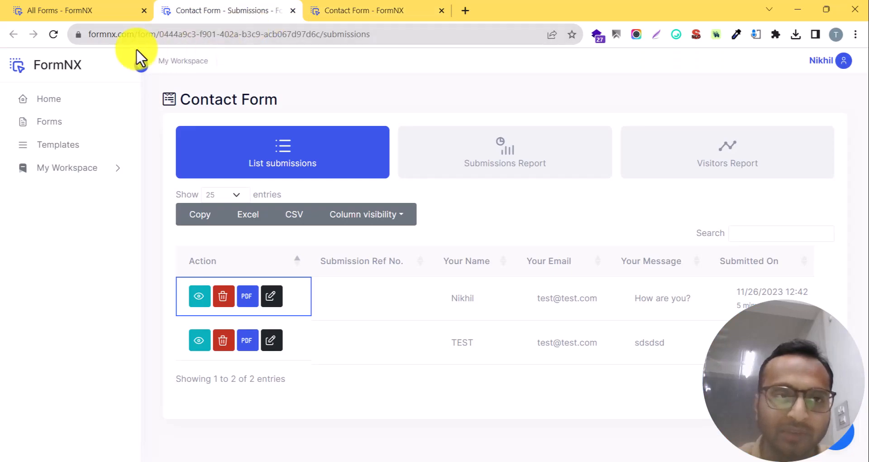
pyautogui.click(53, 35)
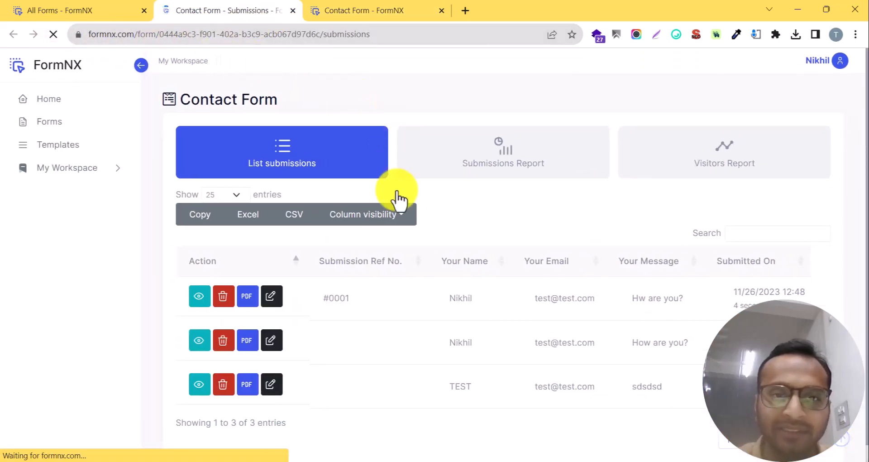
pyautogui.moveTo(323, 298); pyautogui.dragTo(353, 299)
pyautogui.click(511, 220)
# - Open Contact Form's Submissions Report and read which question types it analyzes
pyautogui.scroll(-1, 511, 221)
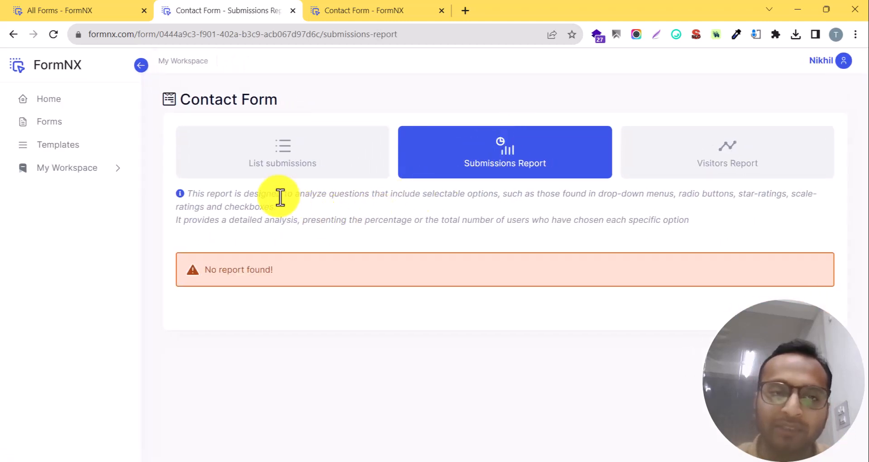
pyautogui.moveTo(265, 195); pyautogui.dragTo(314, 213)
pyautogui.click(314, 216)
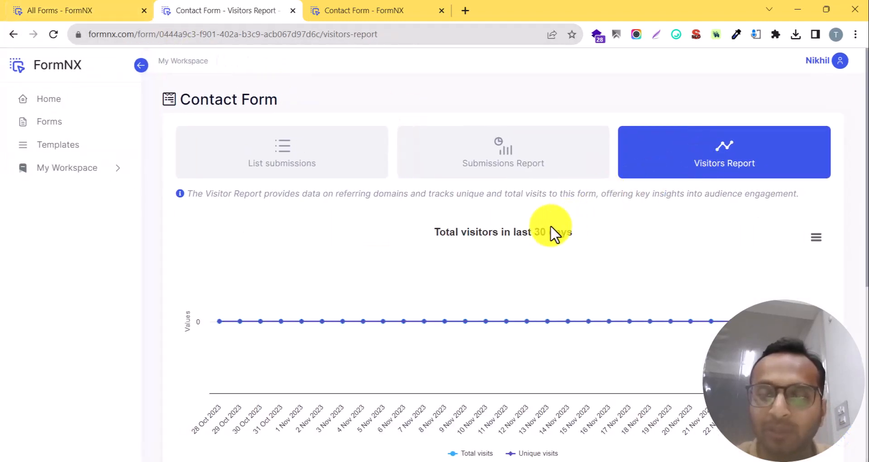
# - Examine the Visitors Report's total visitors and total referrers charts for the last 30 days
pyautogui.scroll(-4, 498, 239)
pyautogui.scroll(4, 500, 240)
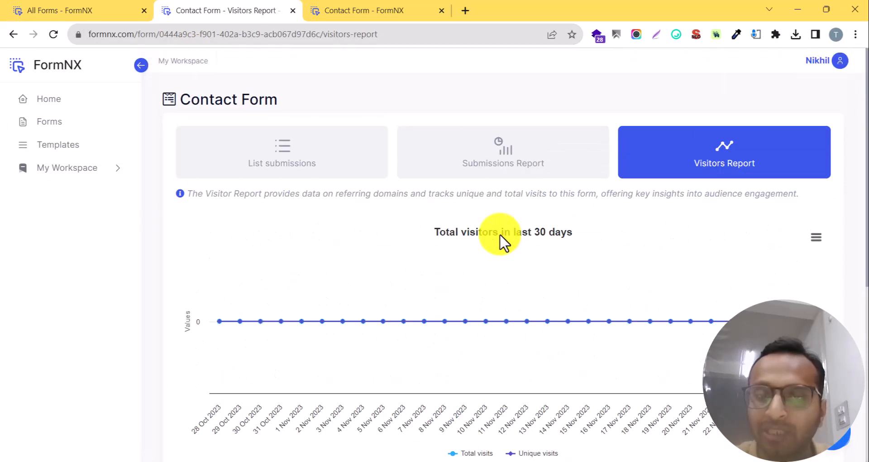
pyautogui.scroll(-3, 578, 235)
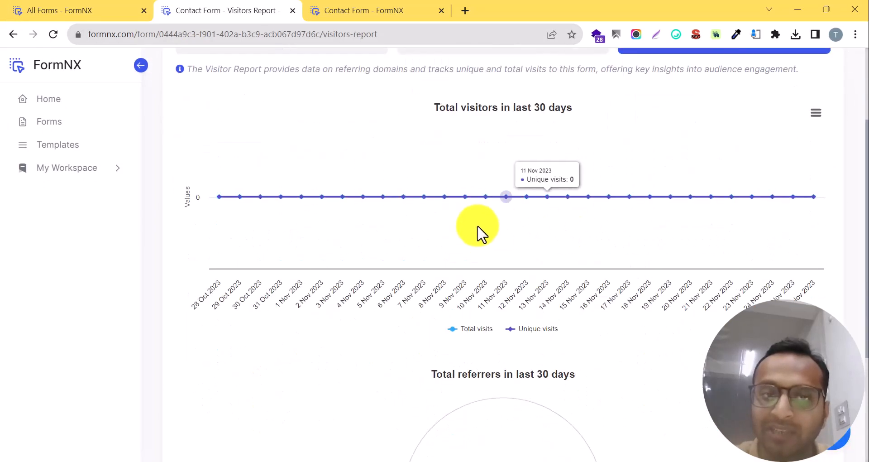
pyautogui.scroll(-3, 580, 216)
pyautogui.scroll(-1, 587, 213)
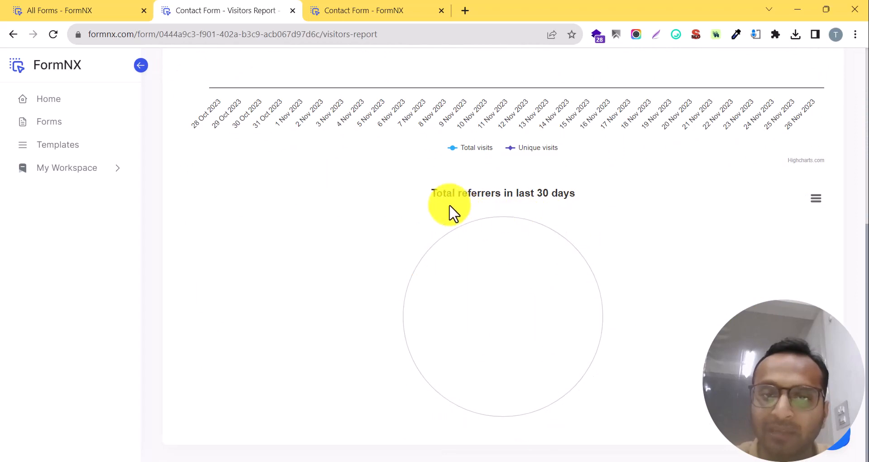
# - Go back to the live form's submitted page and close it
pyautogui.click(345, 11)
pyautogui.click(340, 34)
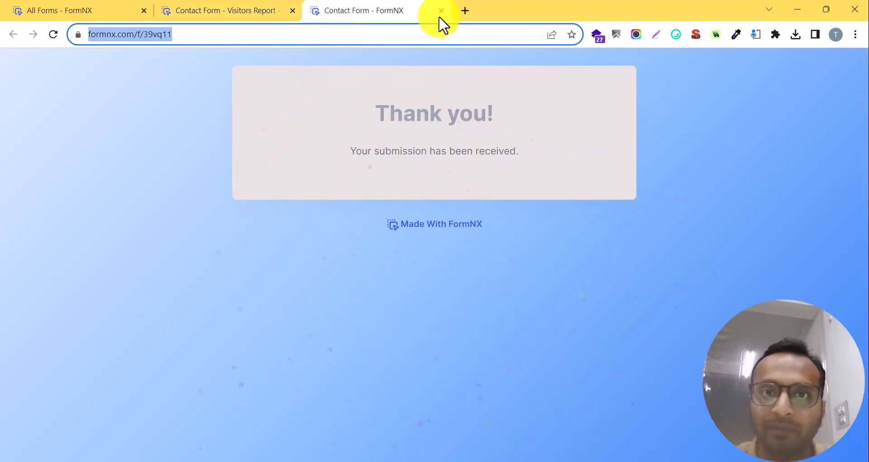
pyautogui.click(441, 11)
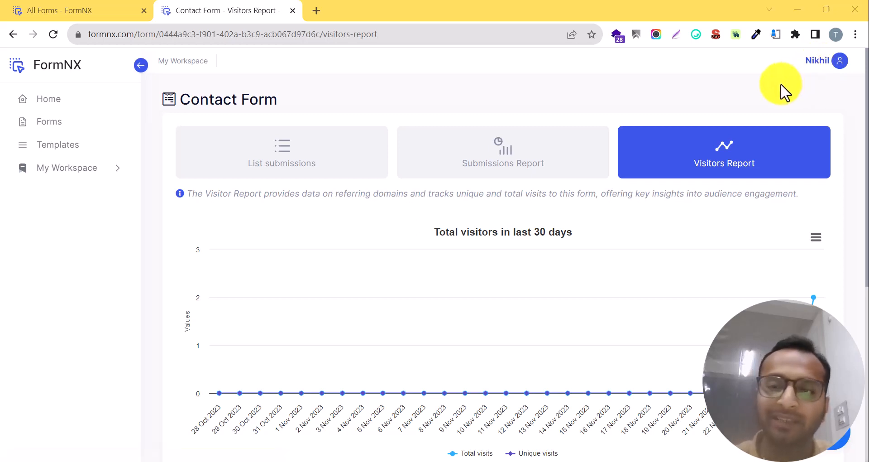
# - Review the updated Visitors Report, then view the Total referrers chart in full screen and exit that view
pyautogui.scroll(-4, 784, 93)
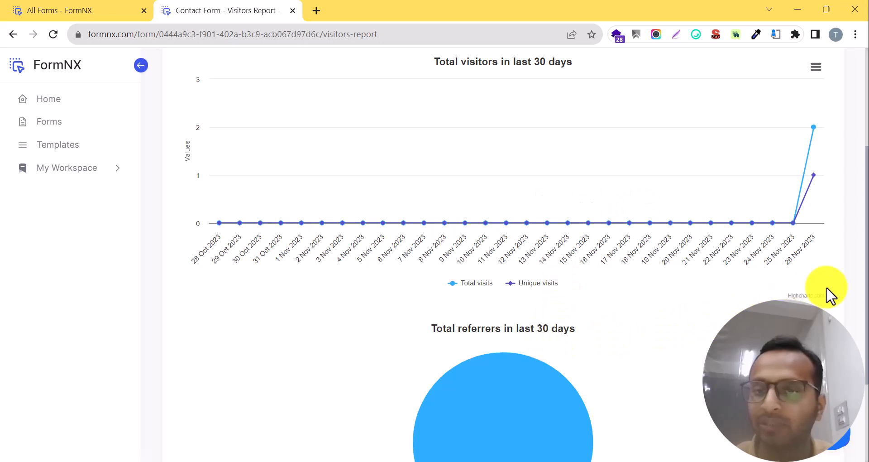
pyautogui.scroll(-3, 830, 294)
pyautogui.moveTo(543, 326)
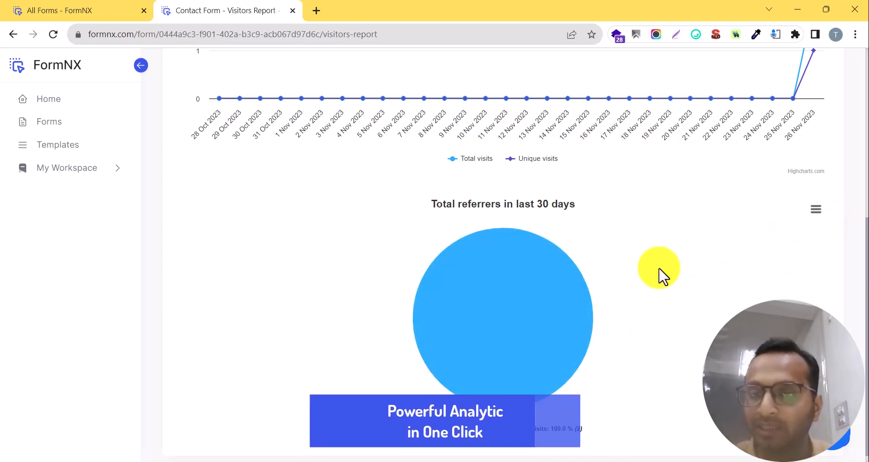
pyautogui.click(817, 209)
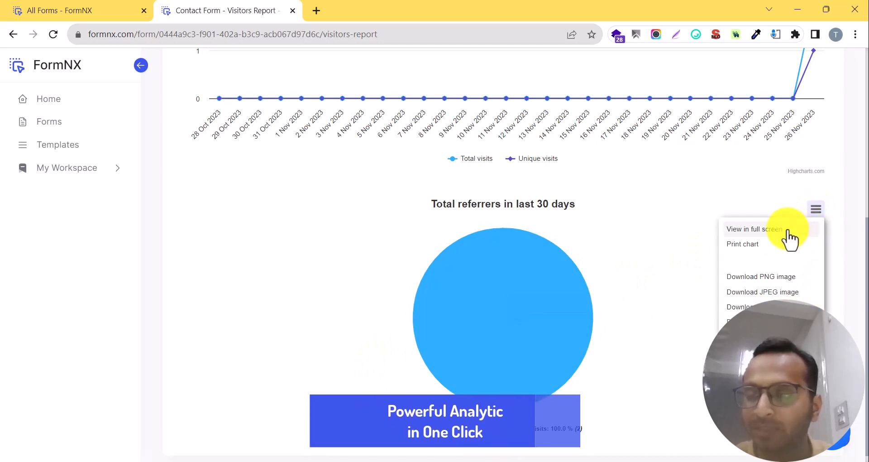
pyautogui.click(789, 231)
pyautogui.press('Escape')
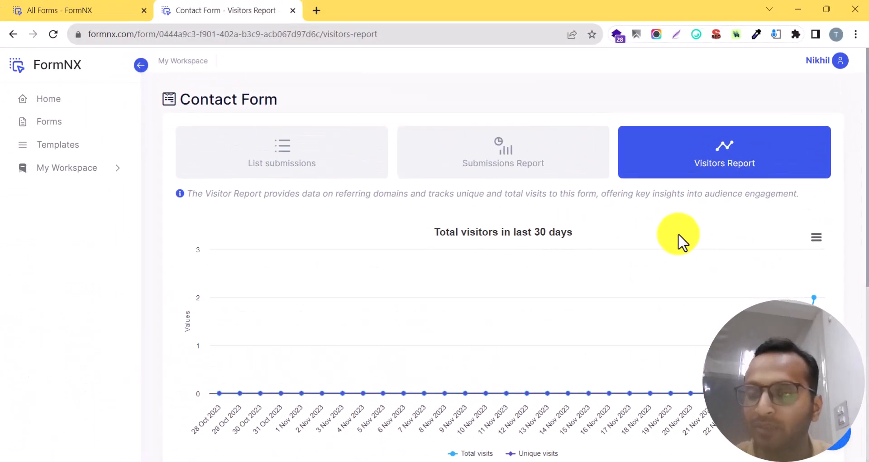
# - Inspect the details of the slice in the Total referrers pie chart
pyautogui.scroll(-5, 679, 239)
pyautogui.scroll(-1, 679, 239)
pyautogui.moveTo(550, 286)
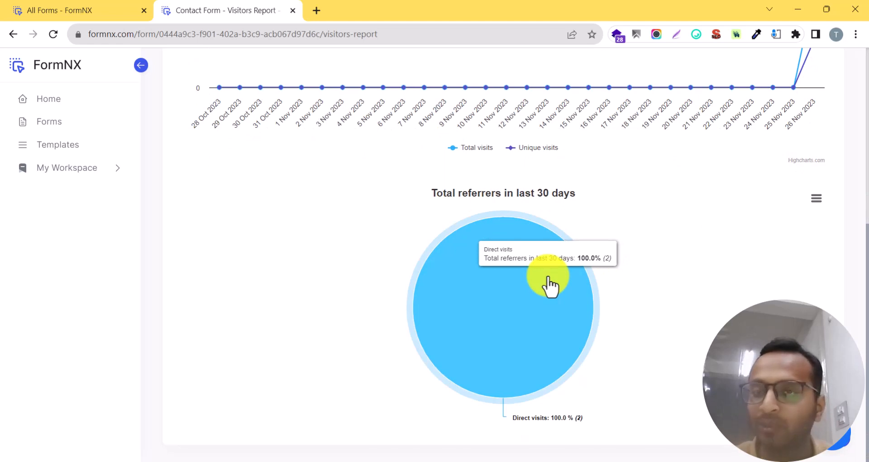
pyautogui.scroll(5, 550, 285)
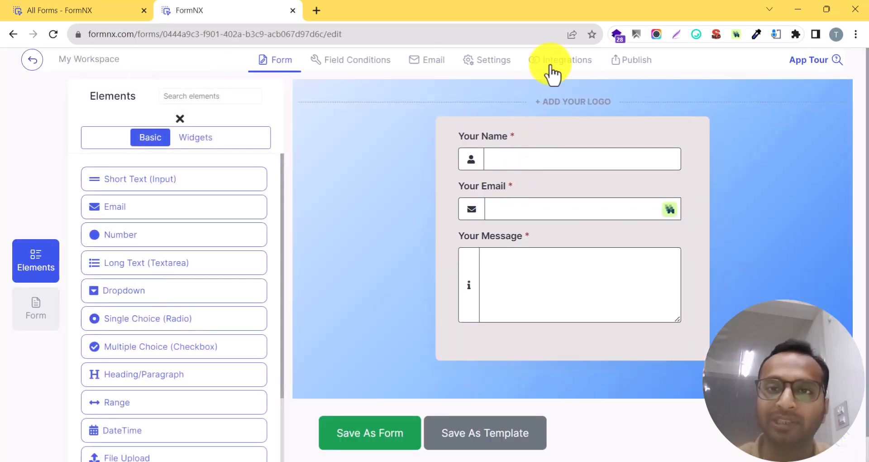
# - Look over Contact Form's Integrations and Field Conditions sections in the editor and return to the list of all forms
pyautogui.click(553, 70)
pyautogui.click(377, 74)
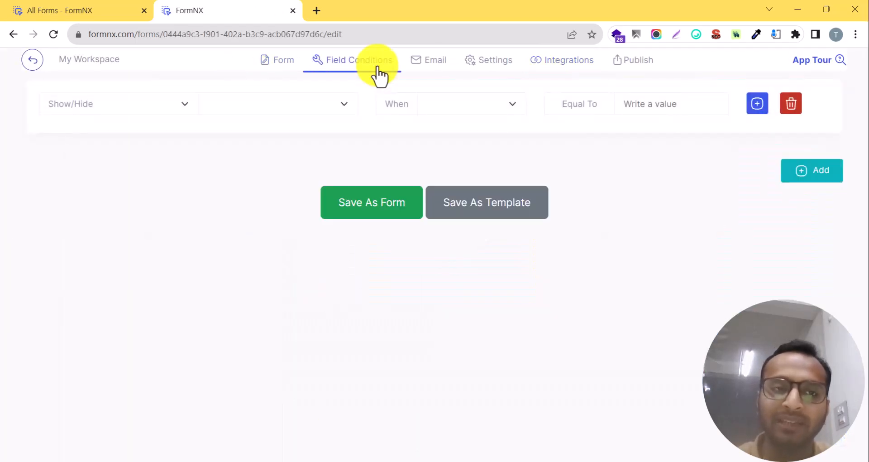
pyautogui.click(32, 59)
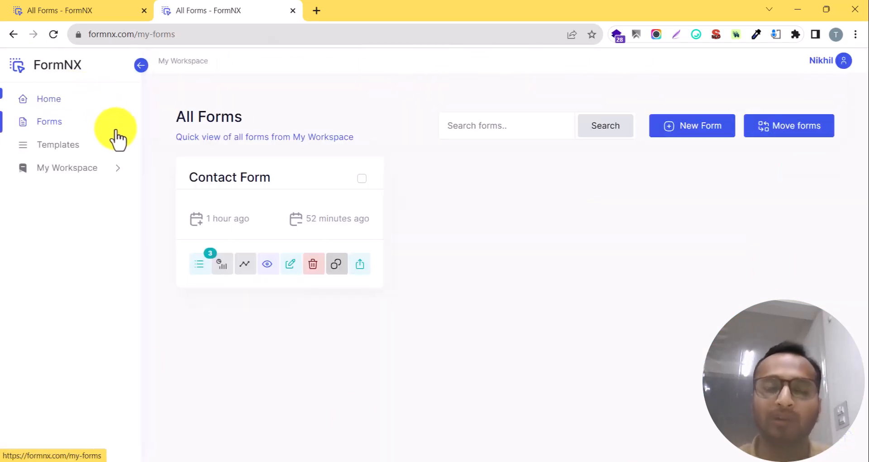